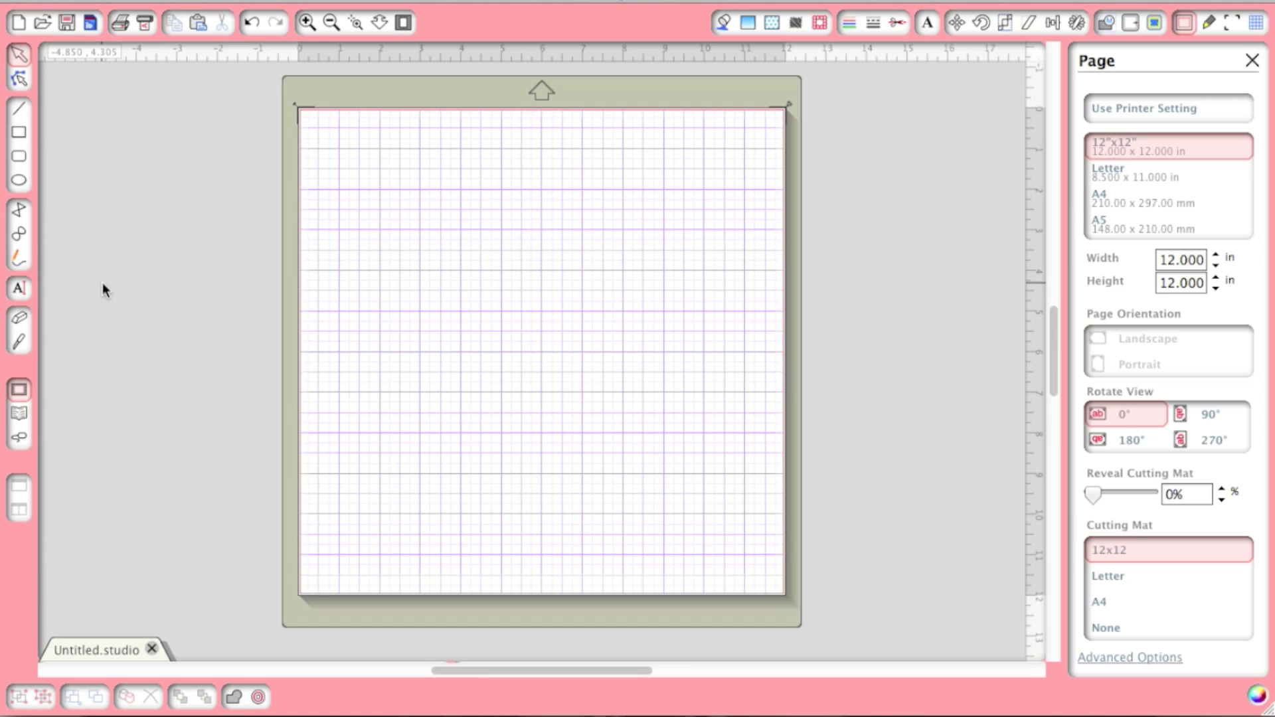
Step: Place the 'together handwritten word' design from the words folder near the top of the mat
left_click(20, 414)
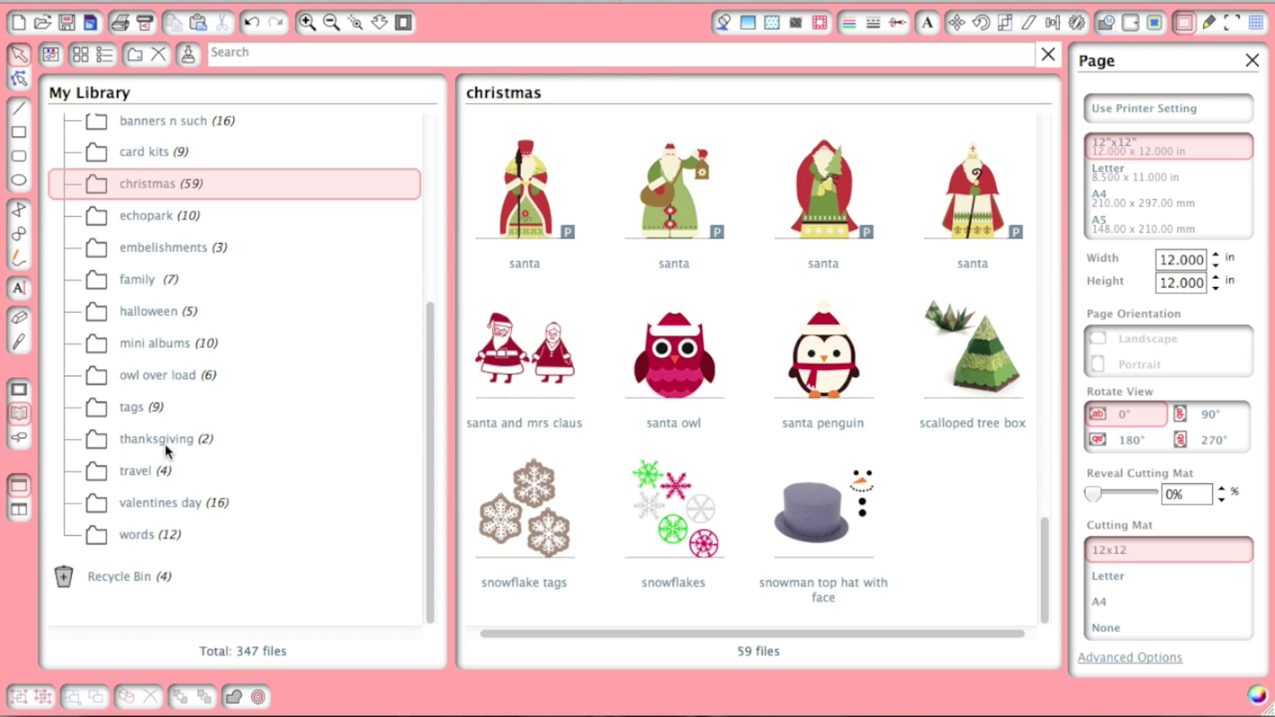
left_click(148, 538)
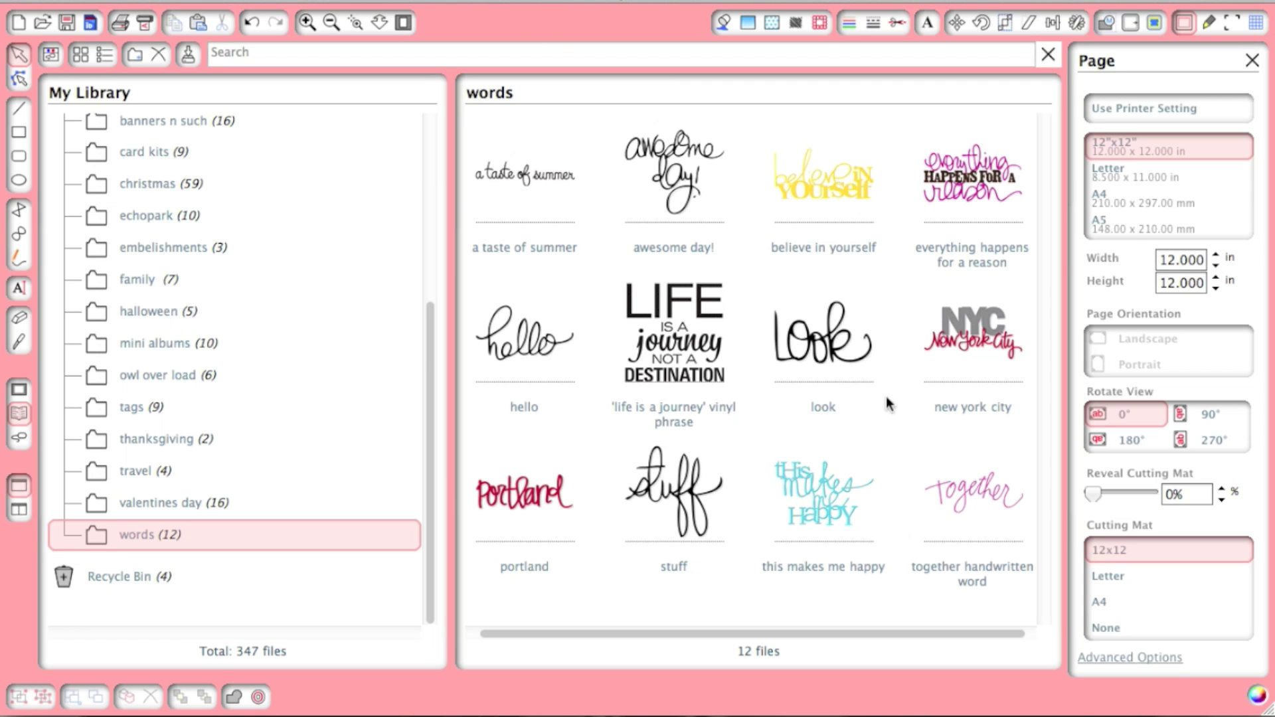
left_click(964, 499)
double_click(965, 499)
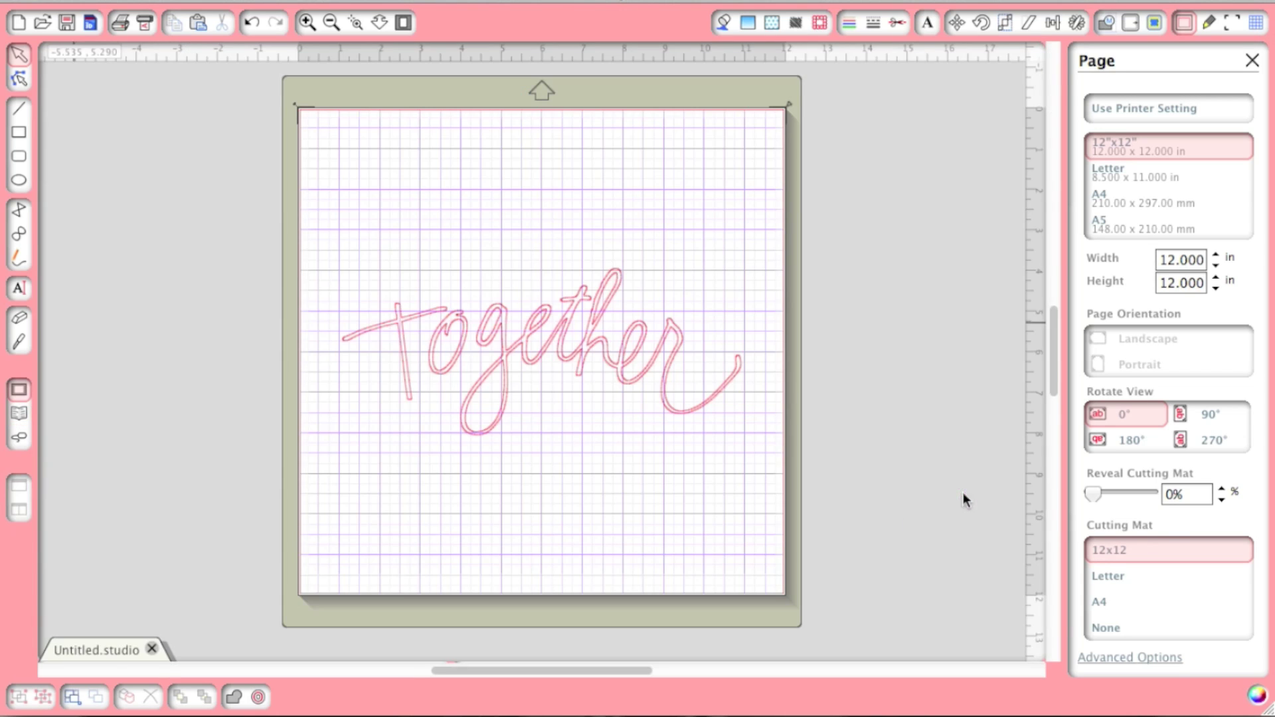
left_click(664, 335)
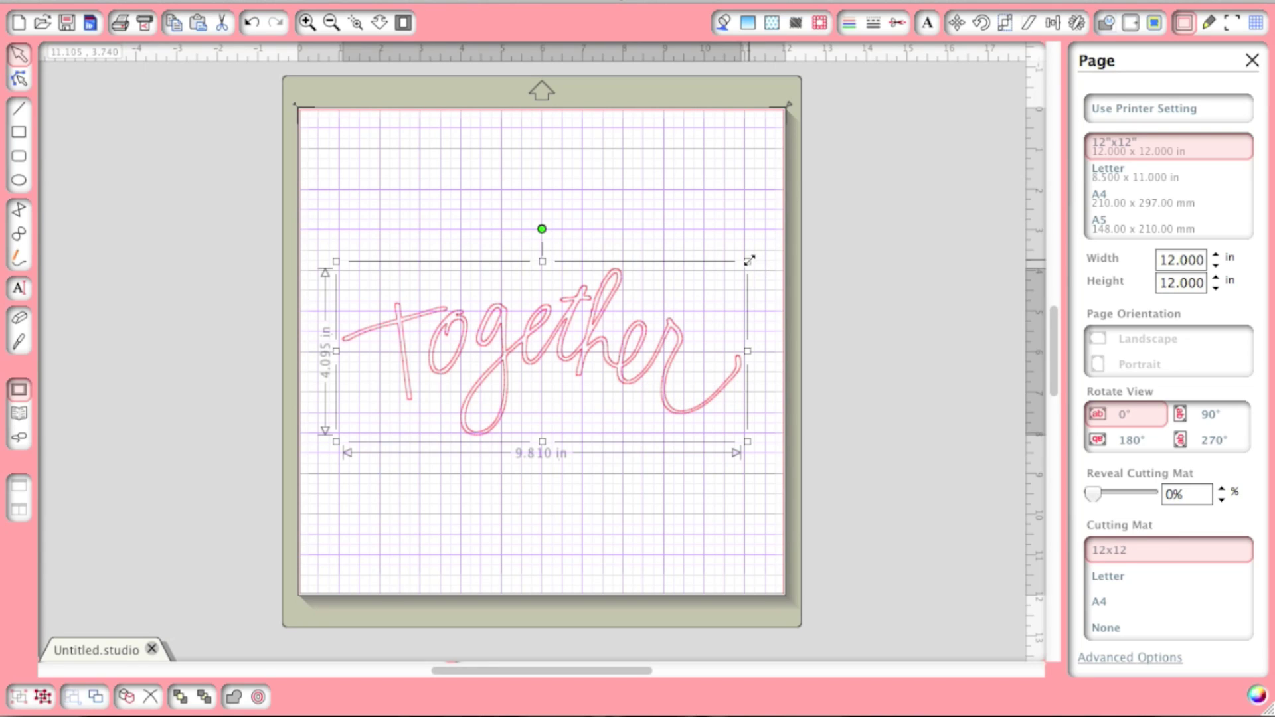
left_click_drag(657, 352, 641, 201)
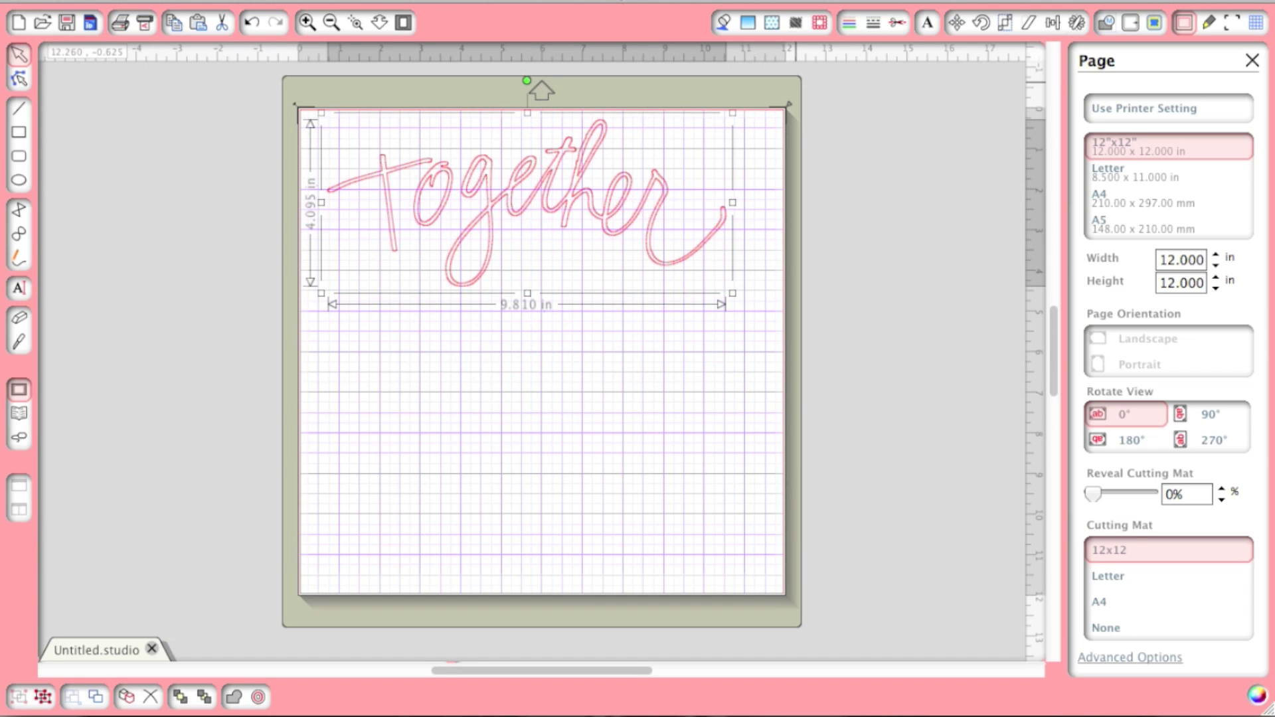
Step: Add a rounded offset outline around Together with a 0.415 in distance
left_click(1133, 28)
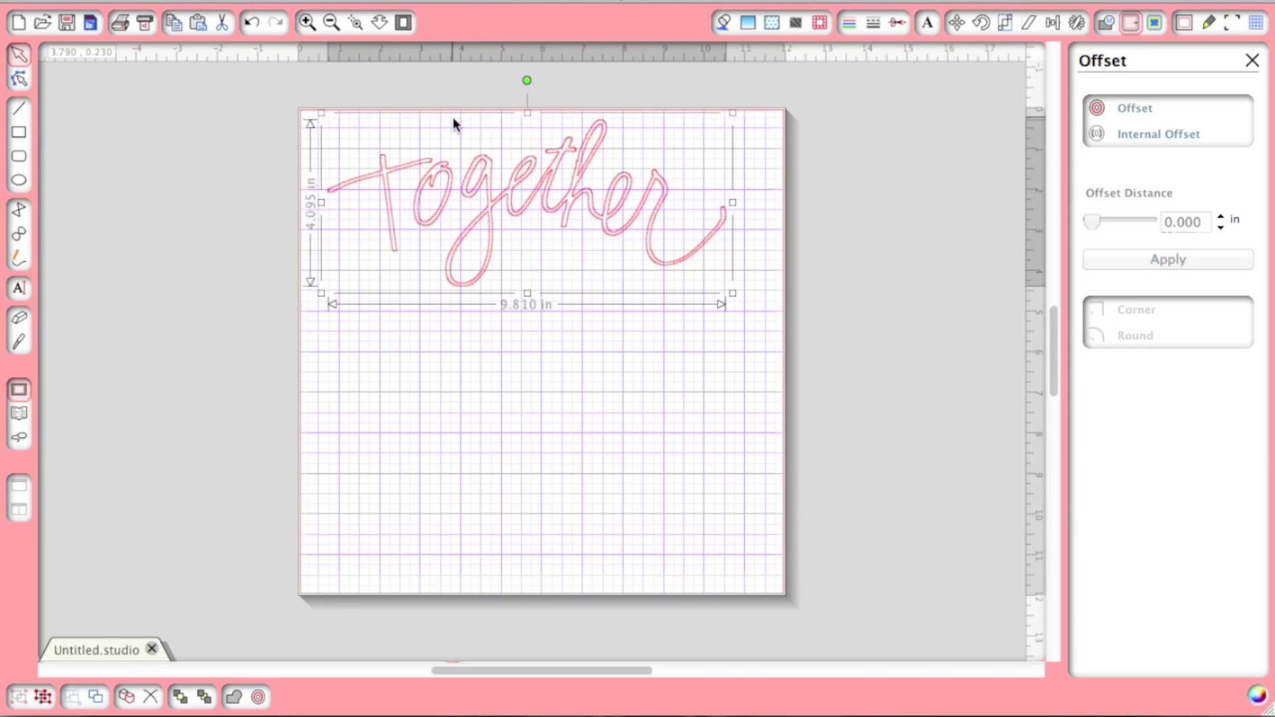
left_click(1100, 106)
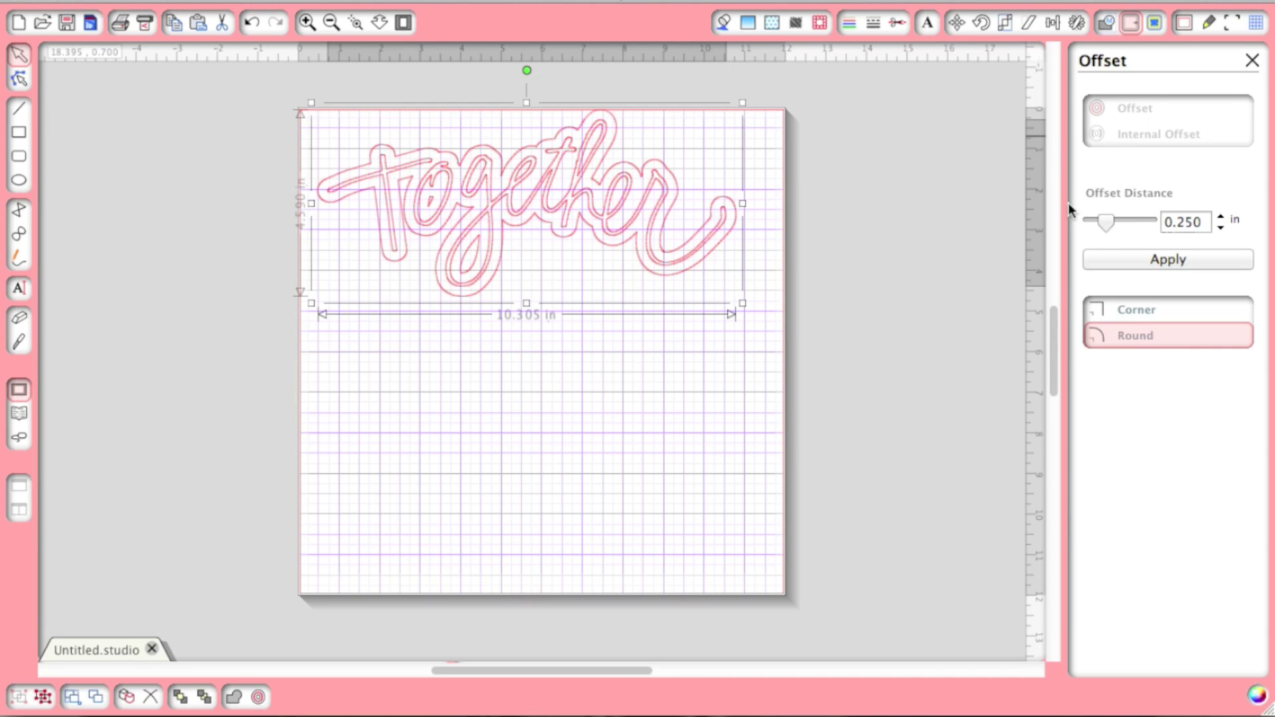
mouse_move(1105, 223)
left_mouse_down()
mouse_move(1092, 222)
mouse_move(1136, 224)
mouse_move(1110, 221)
left_mouse_up()
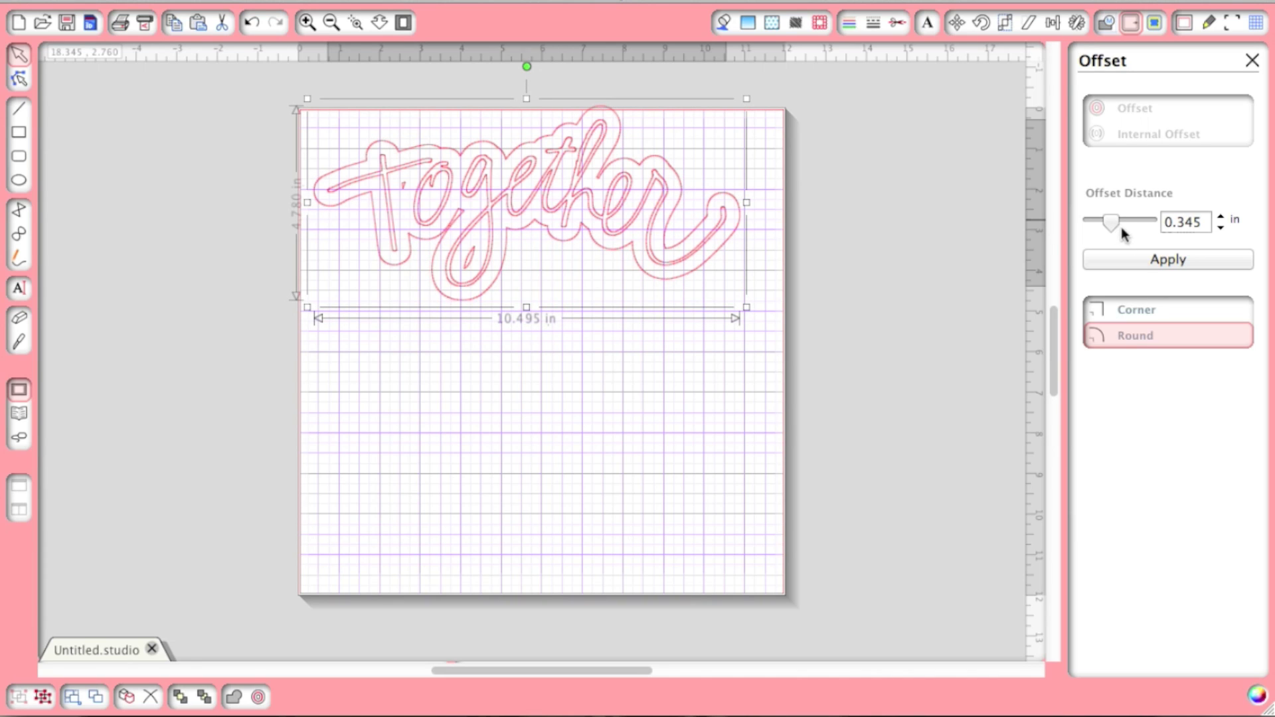
left_click_drag(1115, 222, 1120, 223)
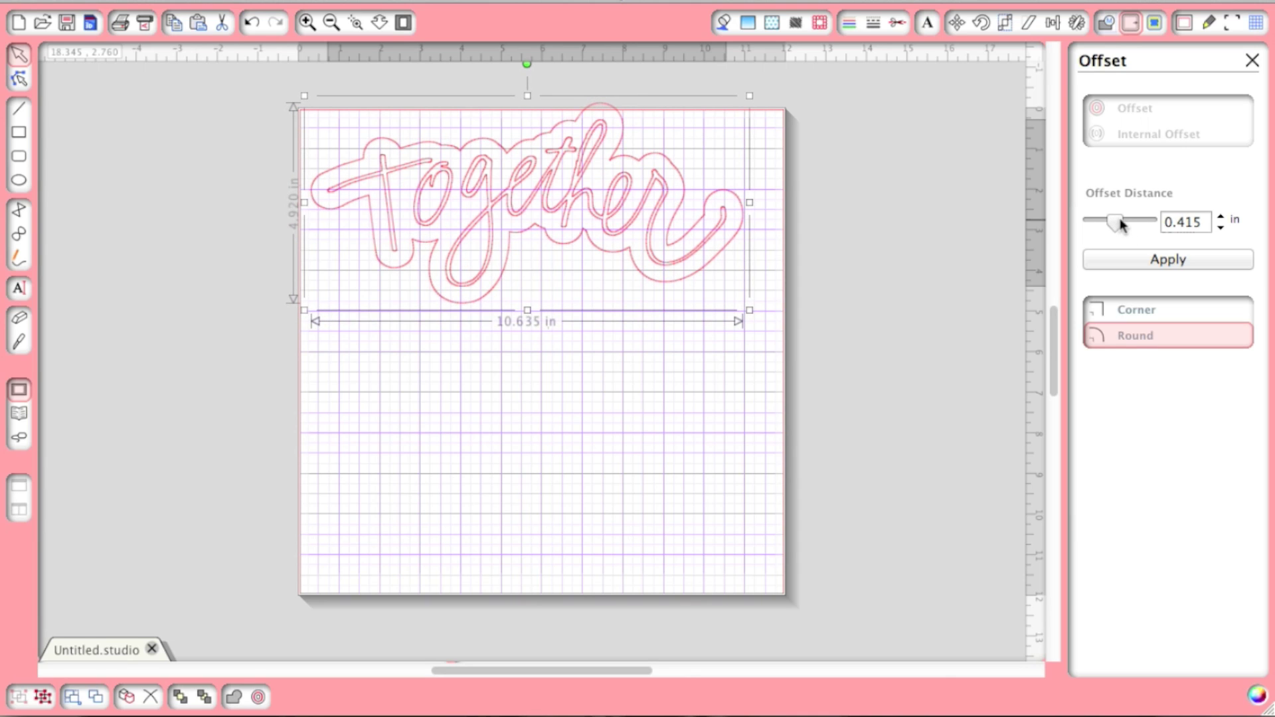
left_click(1154, 260)
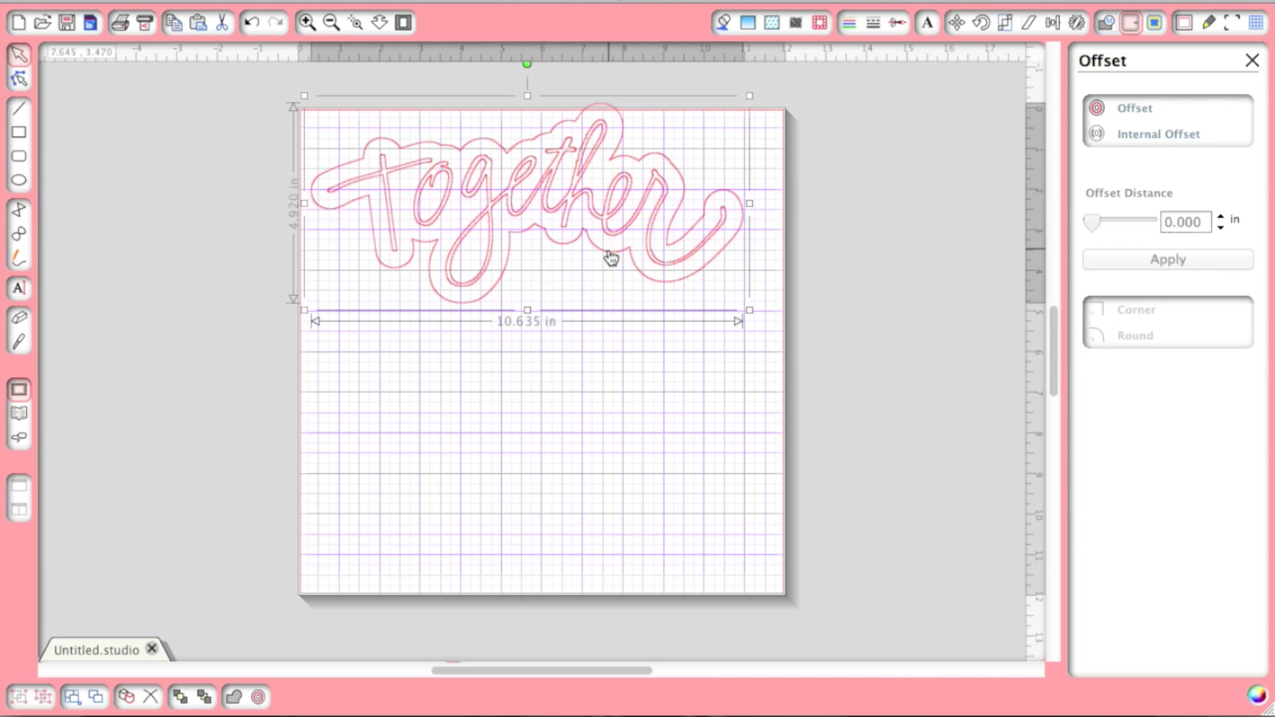
Step: Pull the offset outline away, then remove both it and the Together lettering
left_click_drag(611, 260, 153, 232)
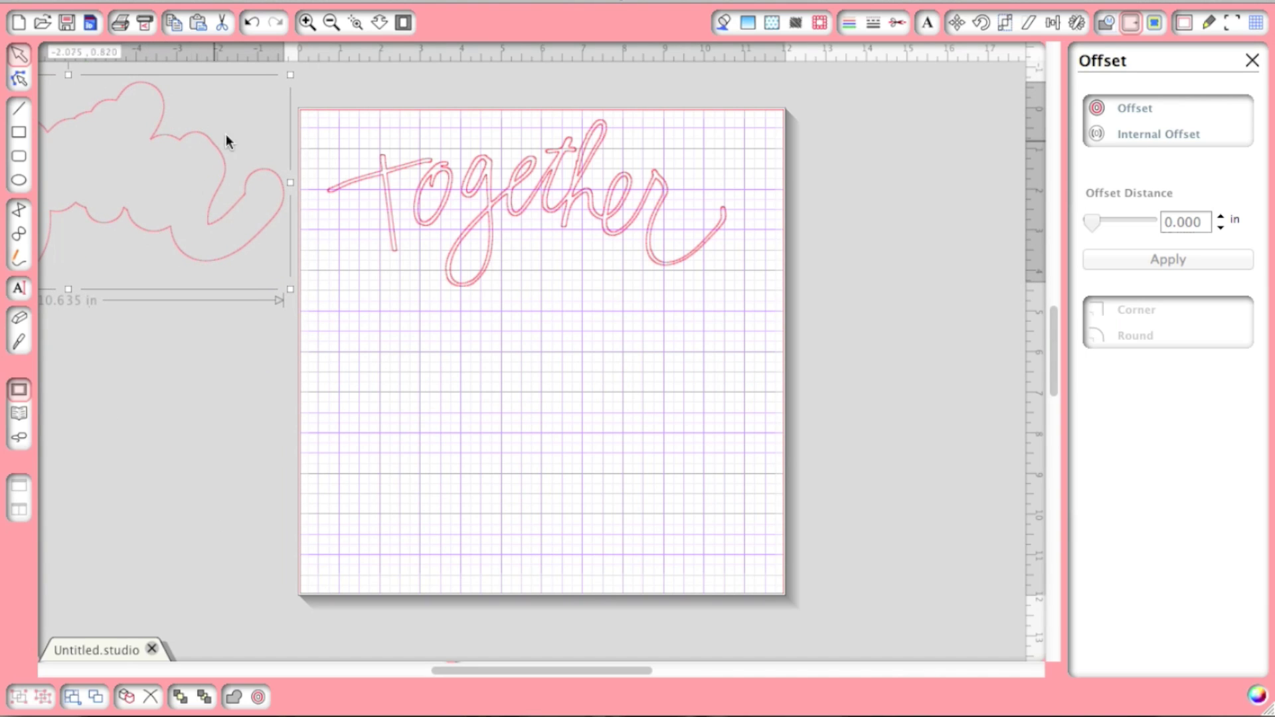
key("ctrl+z")
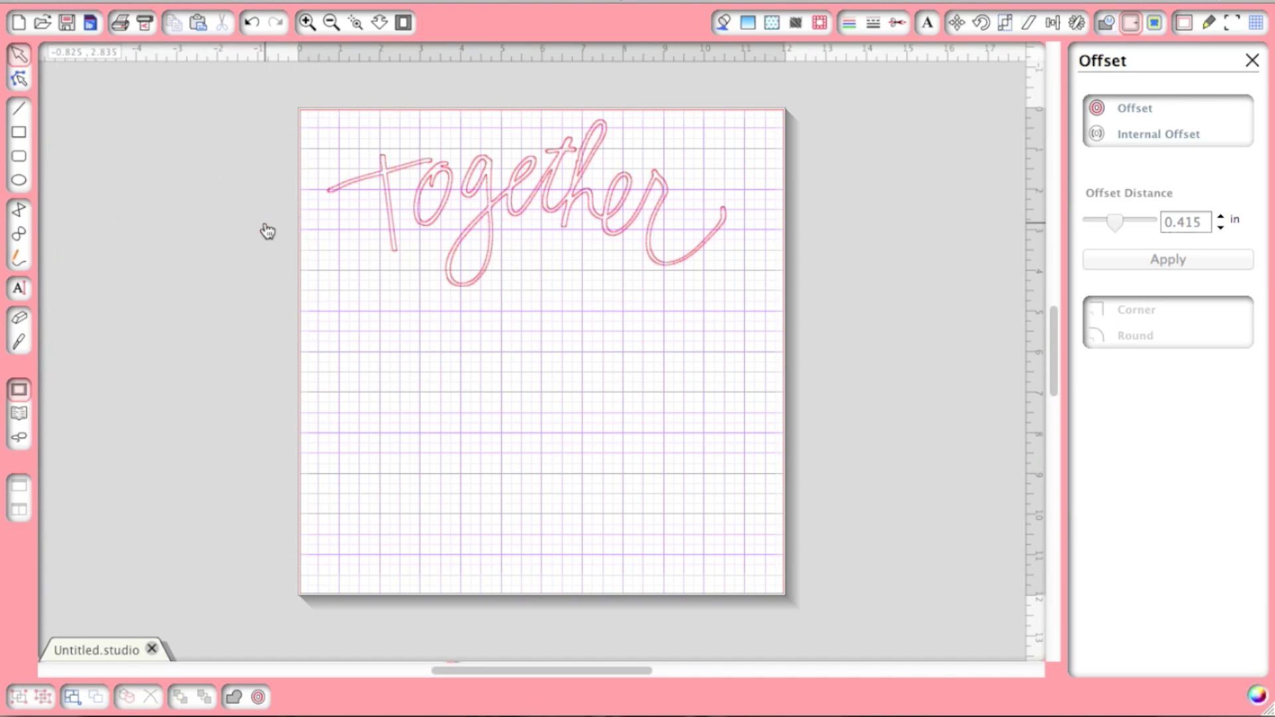
key("ctrl+z")
key("ctrl+z")
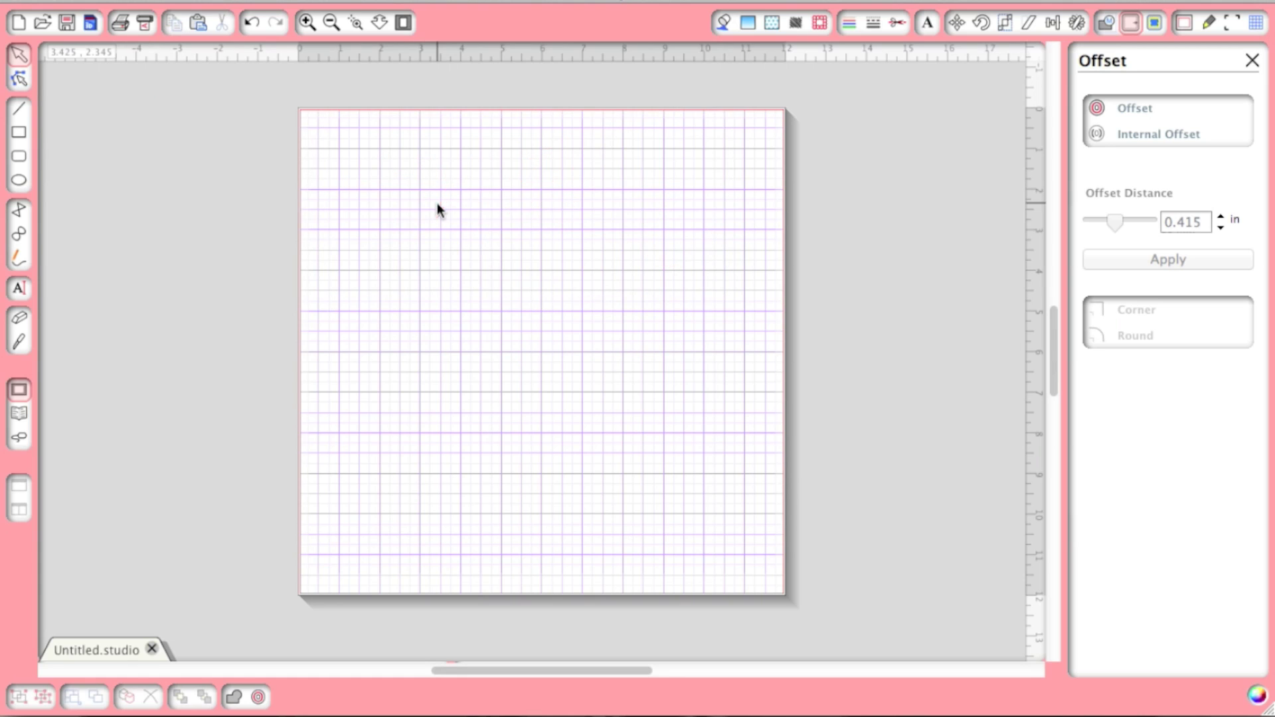
Step: Place the first 'love birds' design from the family library folder onto the mat
left_click(19, 413)
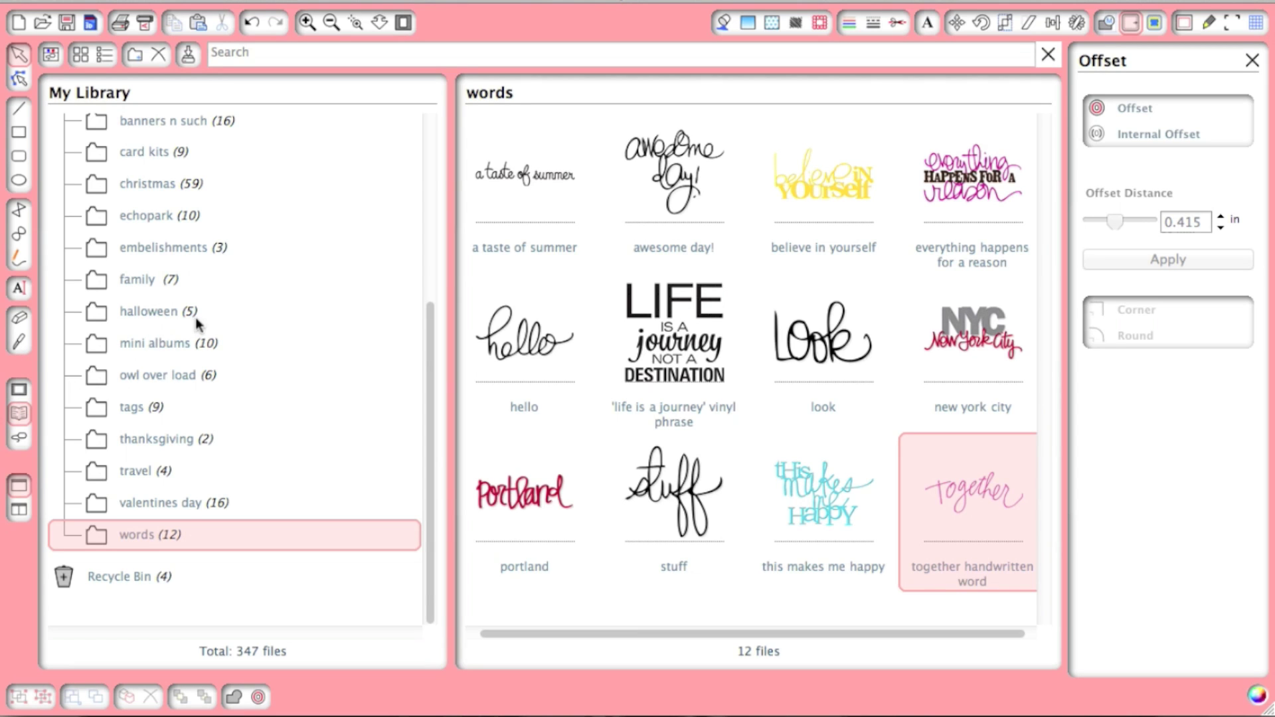
left_click(146, 405)
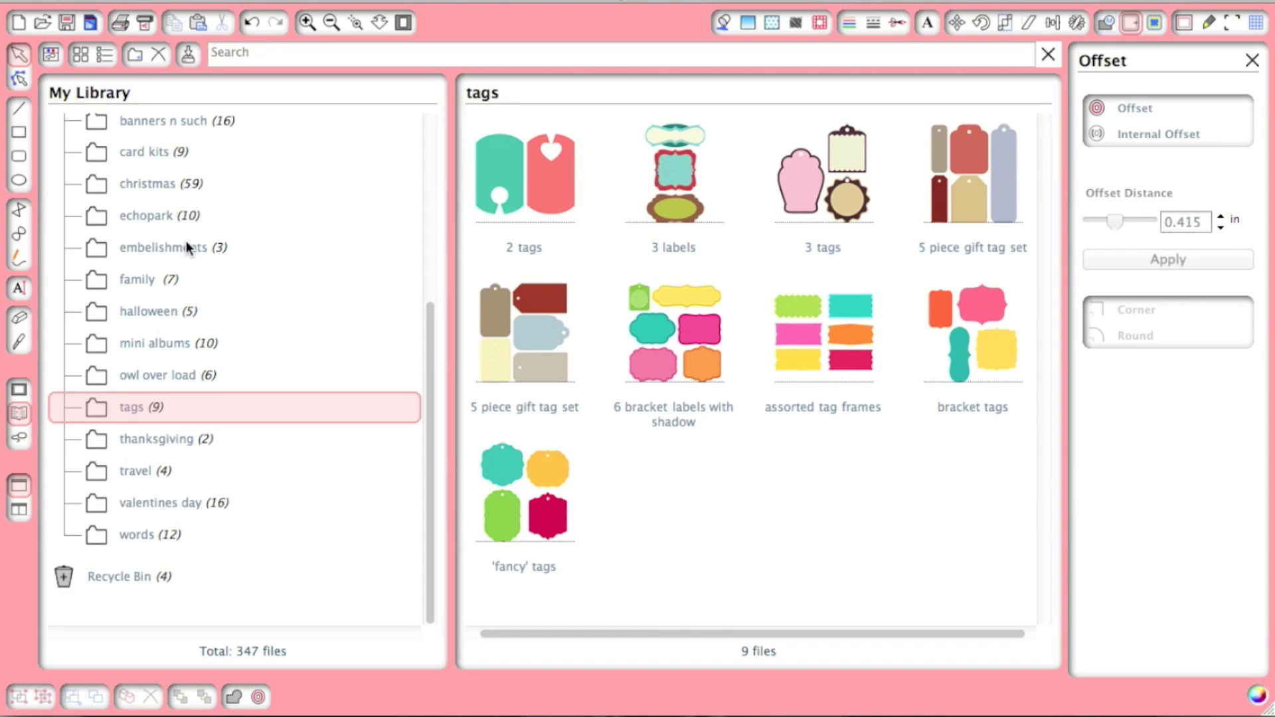
left_click(146, 280)
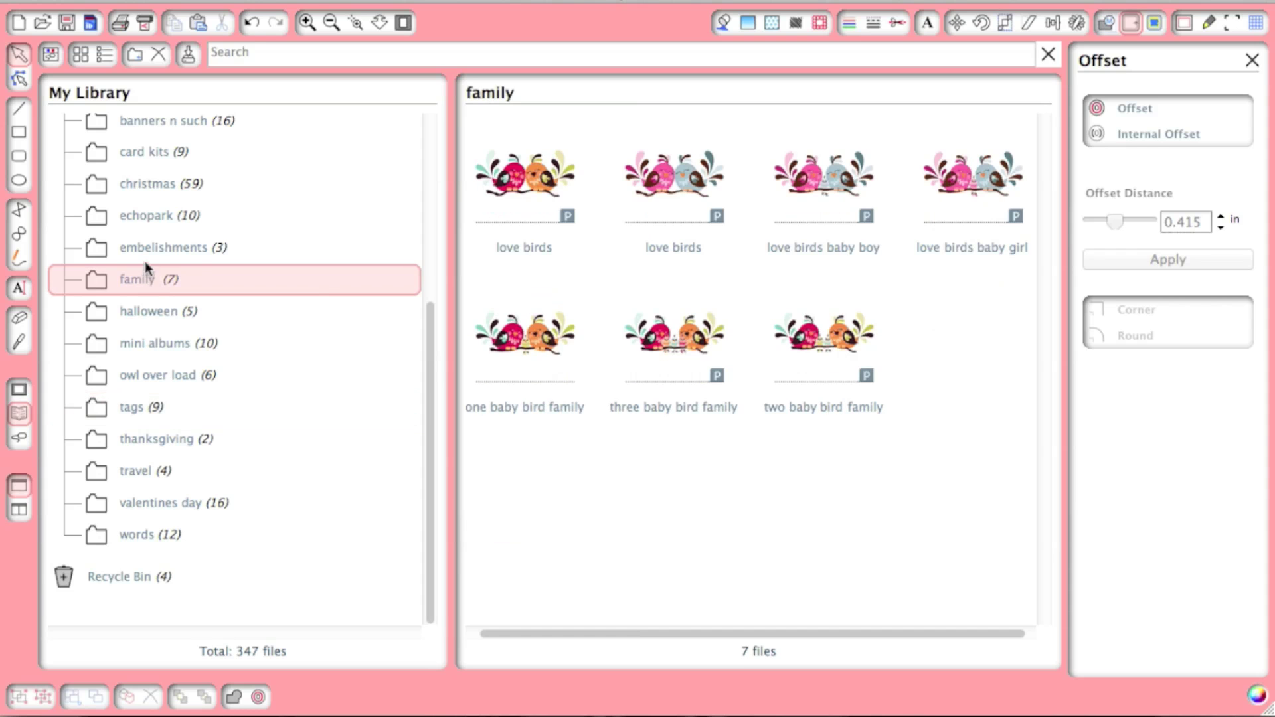
left_click(533, 186)
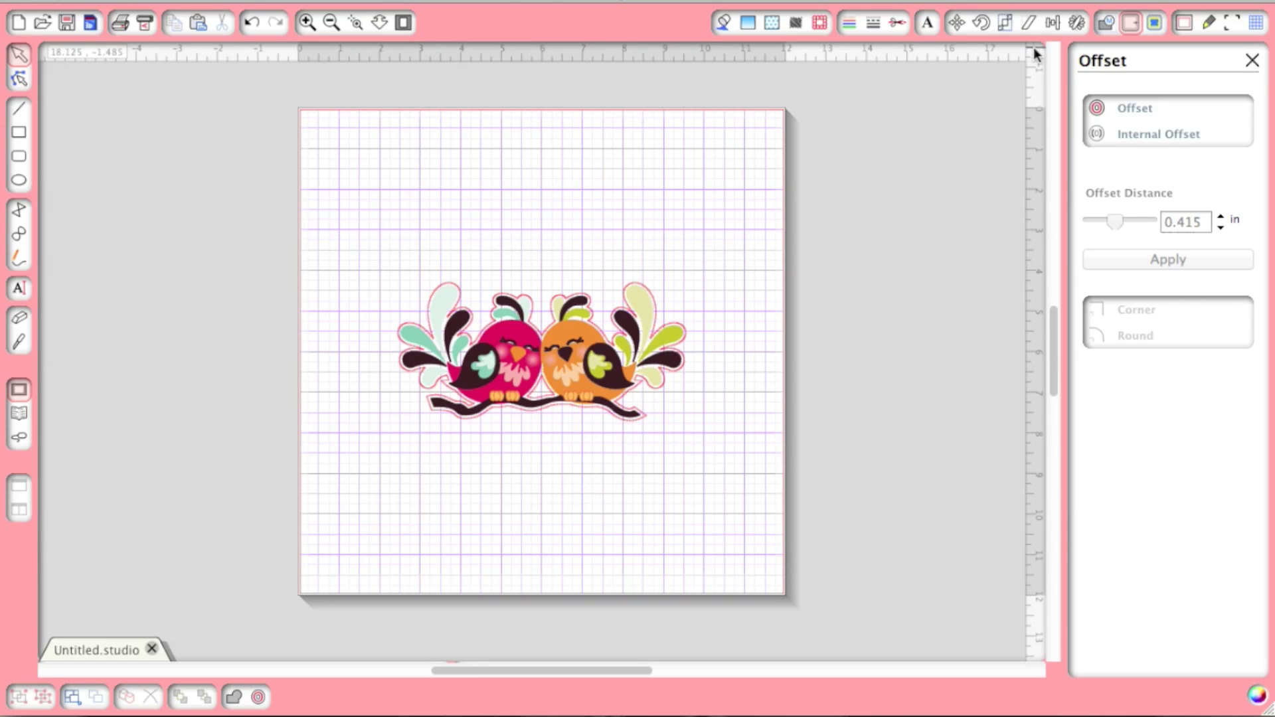
Step: Add a 0.250 in rounded offset around the love birds and move it above the design
left_click(648, 356)
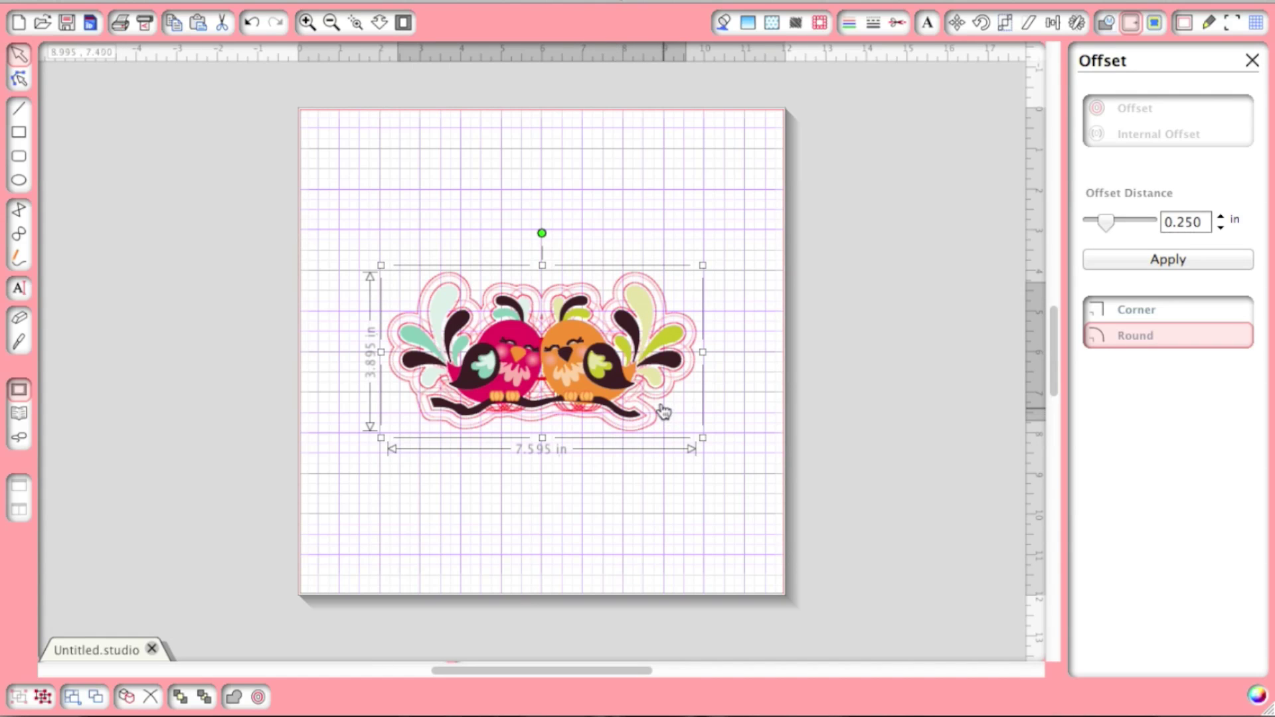
left_click_drag(660, 408, 619, 188)
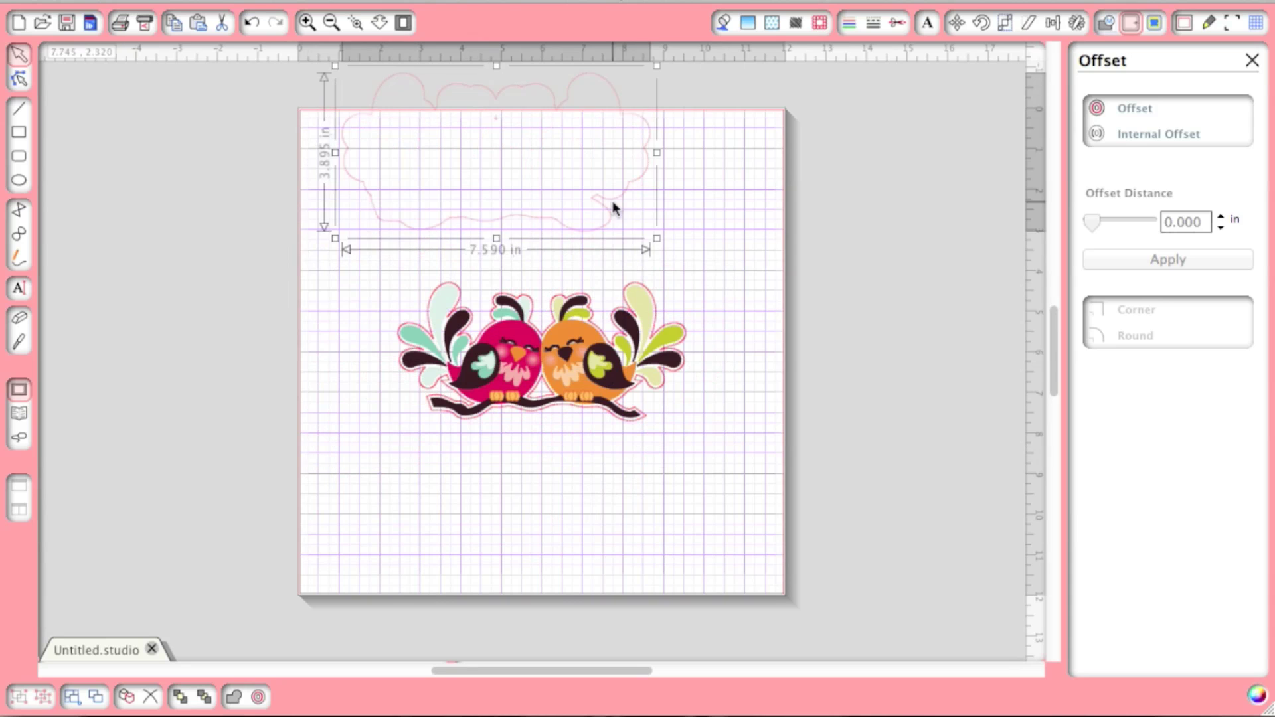
Step: Set the offset outline to Cut Edge and position it back around the love birds
left_click(904, 29)
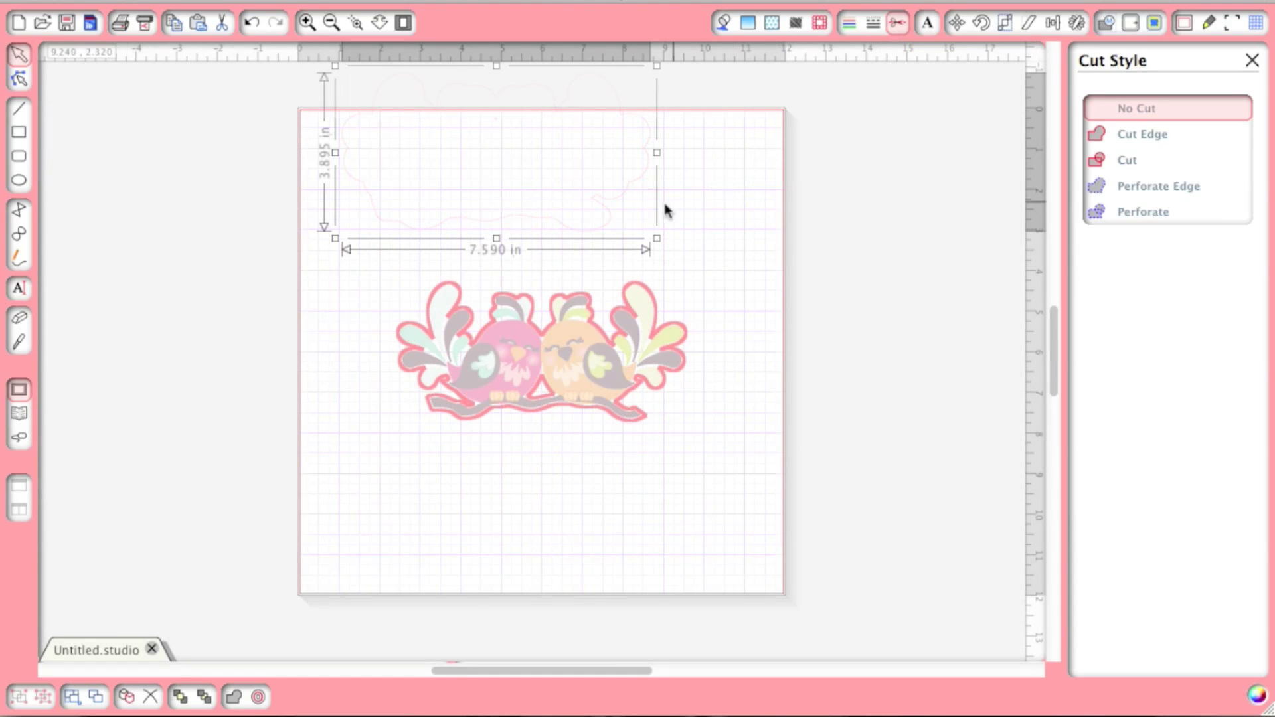
left_click_drag(631, 193, 835, 492)
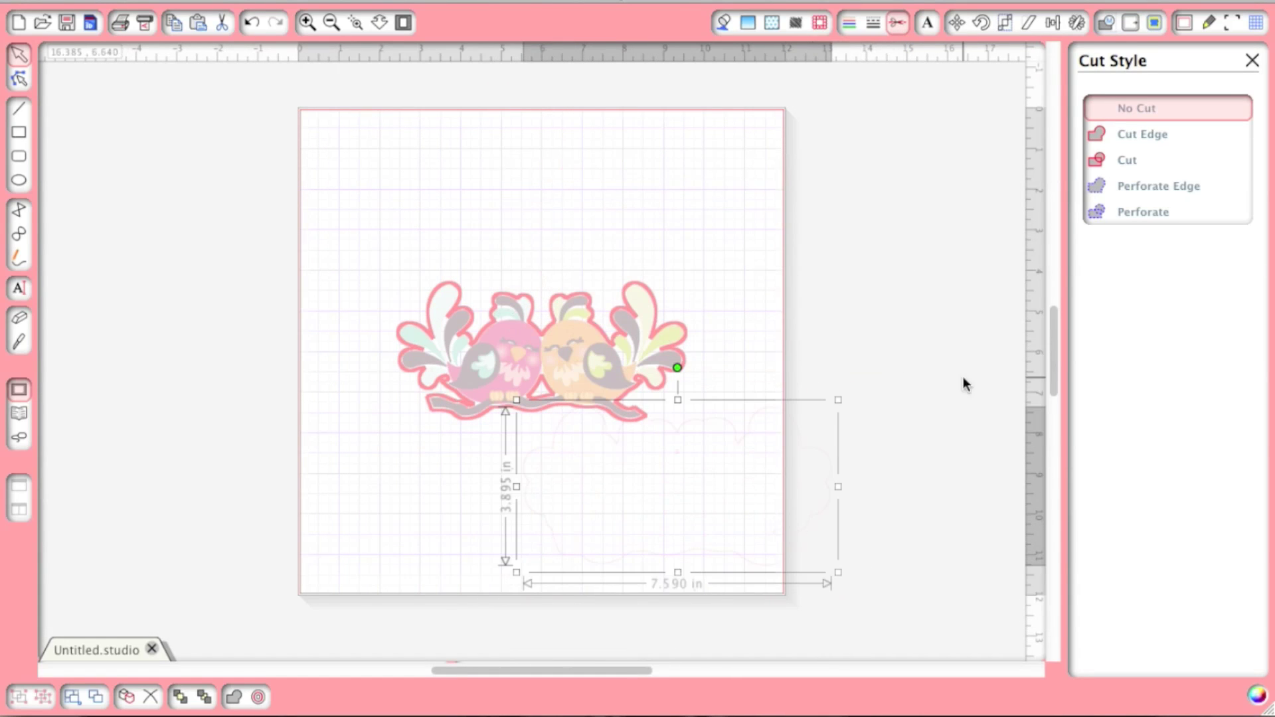
left_click(1126, 134)
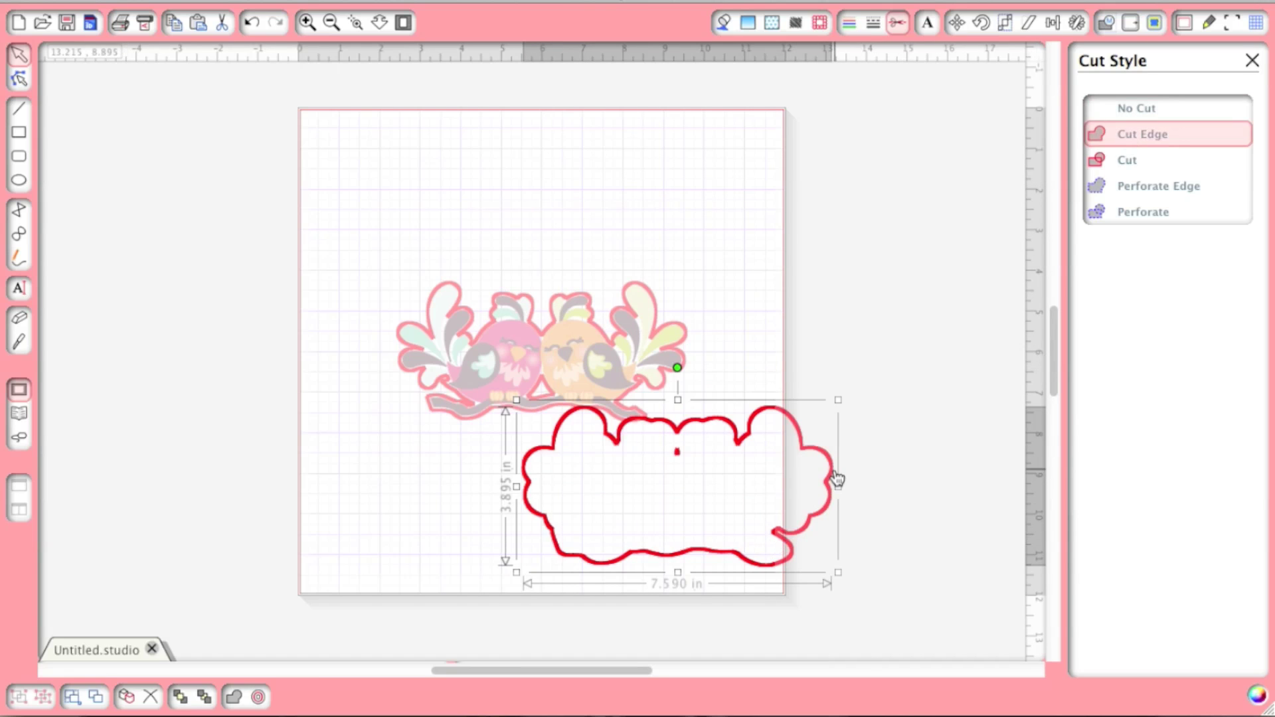
left_click_drag(836, 478, 702, 343)
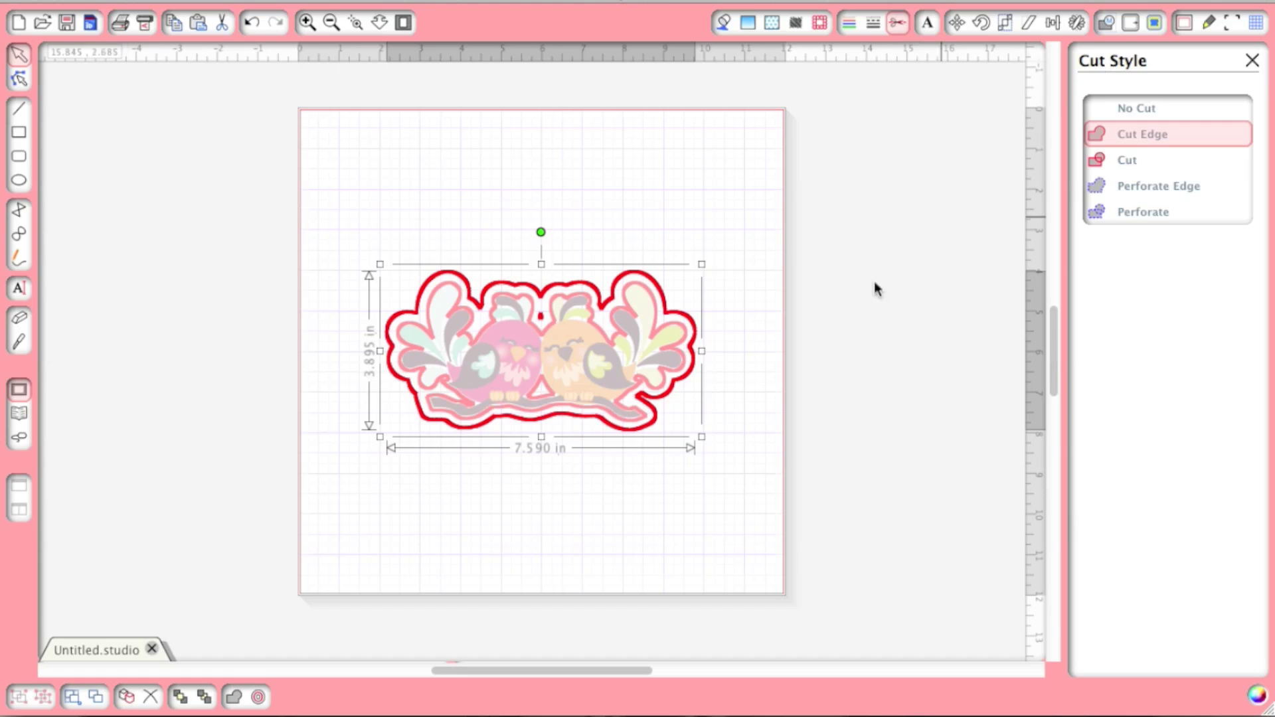
left_click(760, 343)
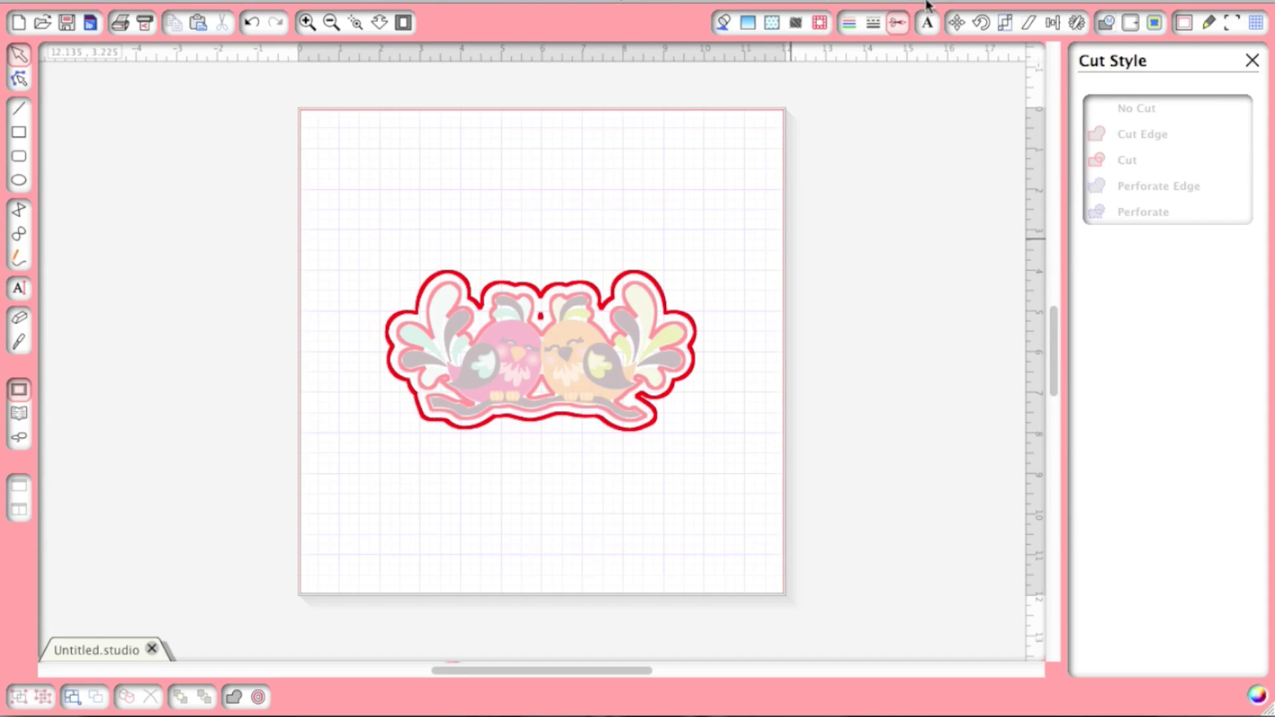
Step: Delete the love birds design and its outline from the mat
left_click(1130, 22)
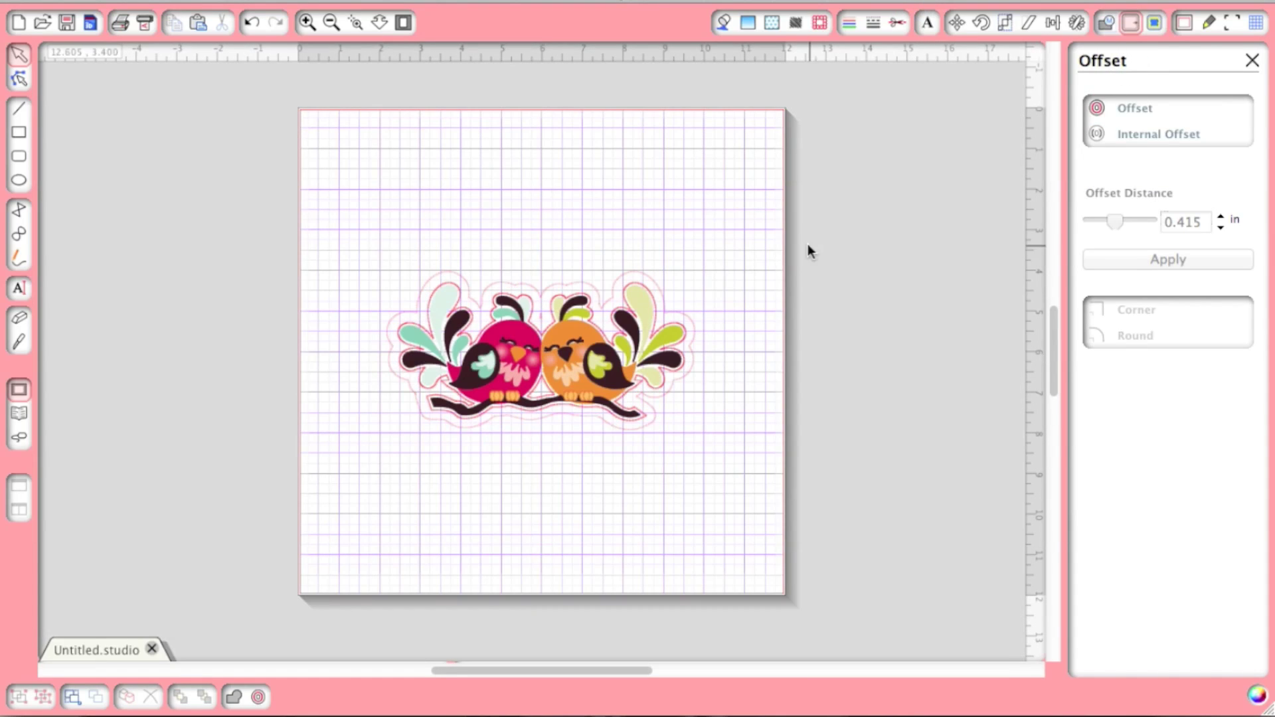
left_click_drag(808, 244, 313, 529)
key("Delete")
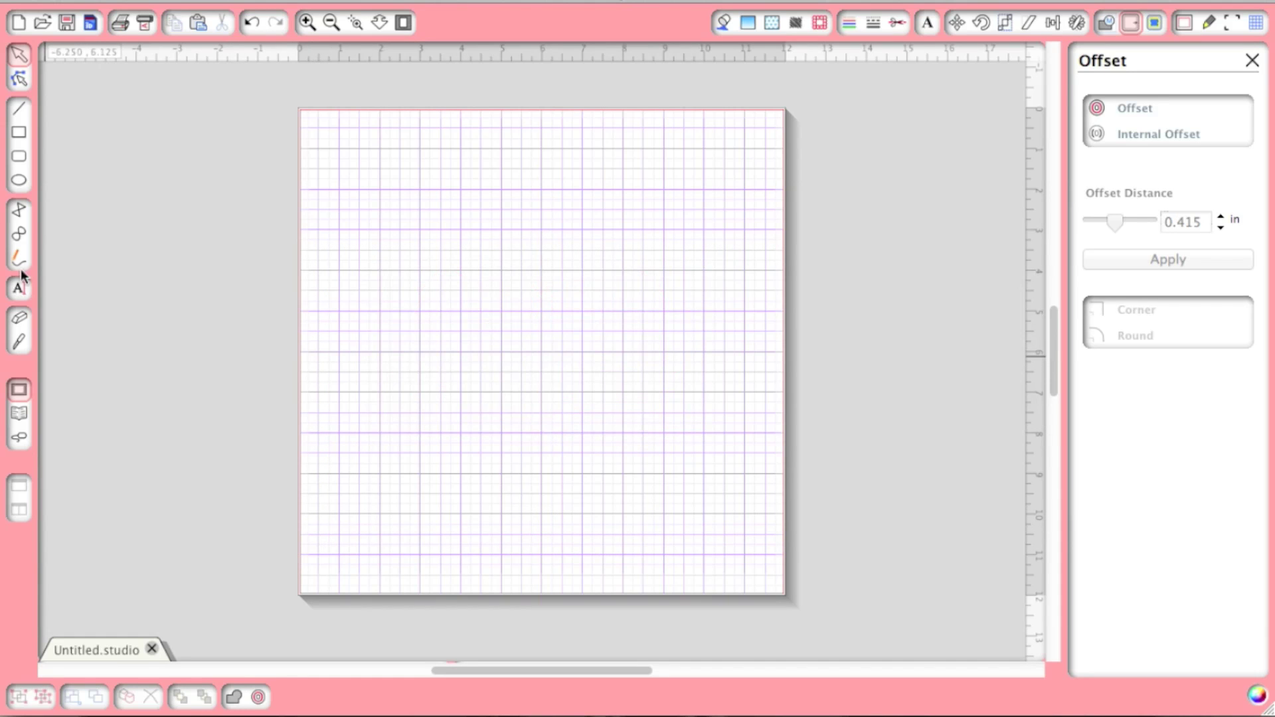
Step: Show the 22 designs in the library's Recent Downloads folder
left_click(19, 415)
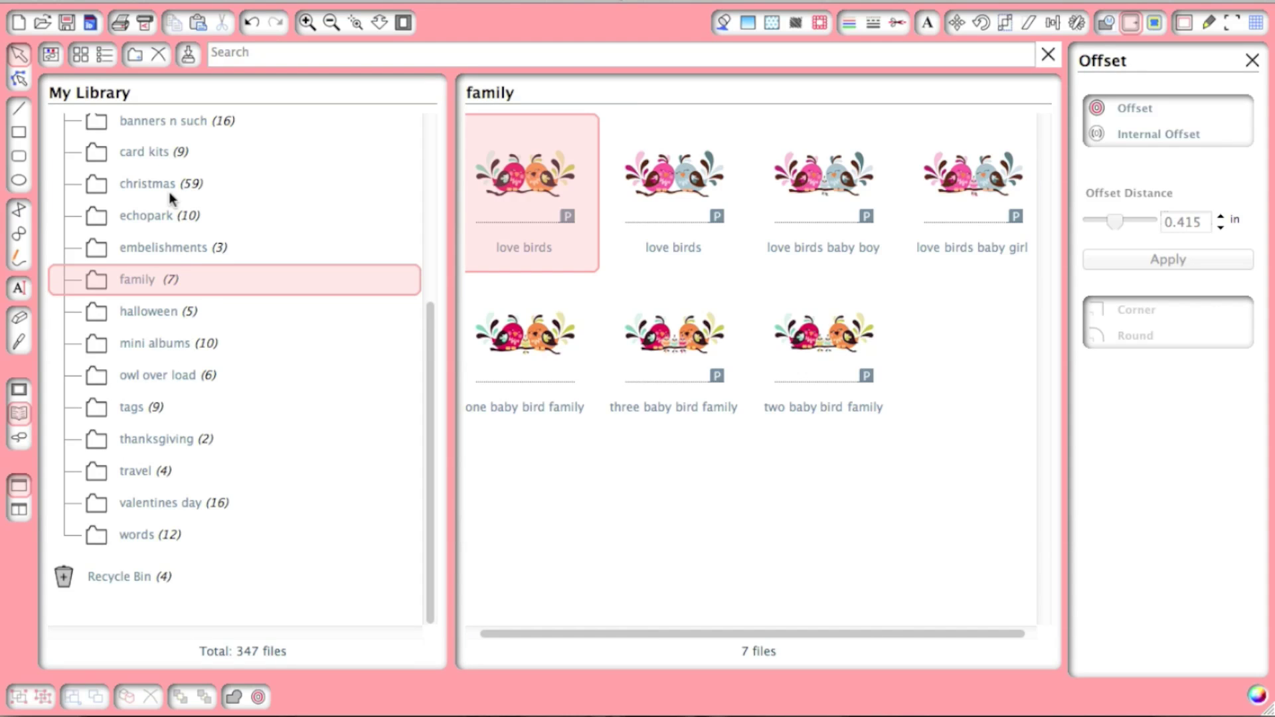
scroll(169, 191, "up", 5)
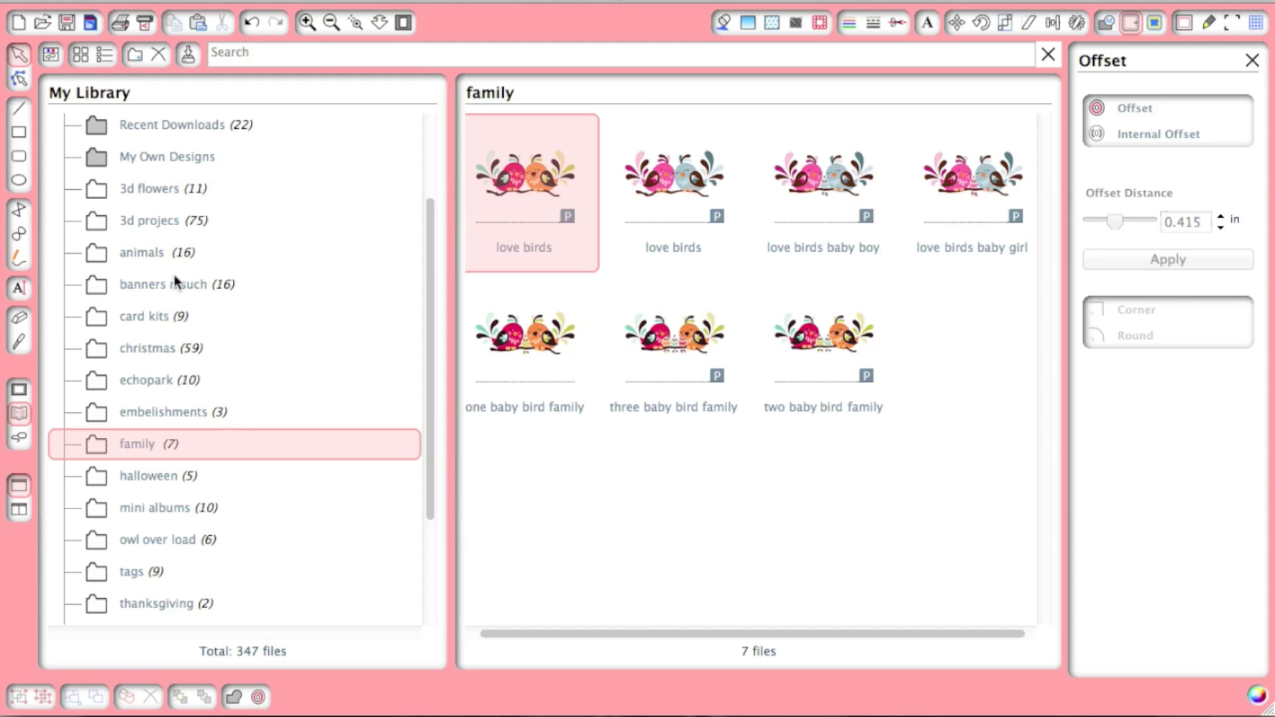
left_click(174, 125)
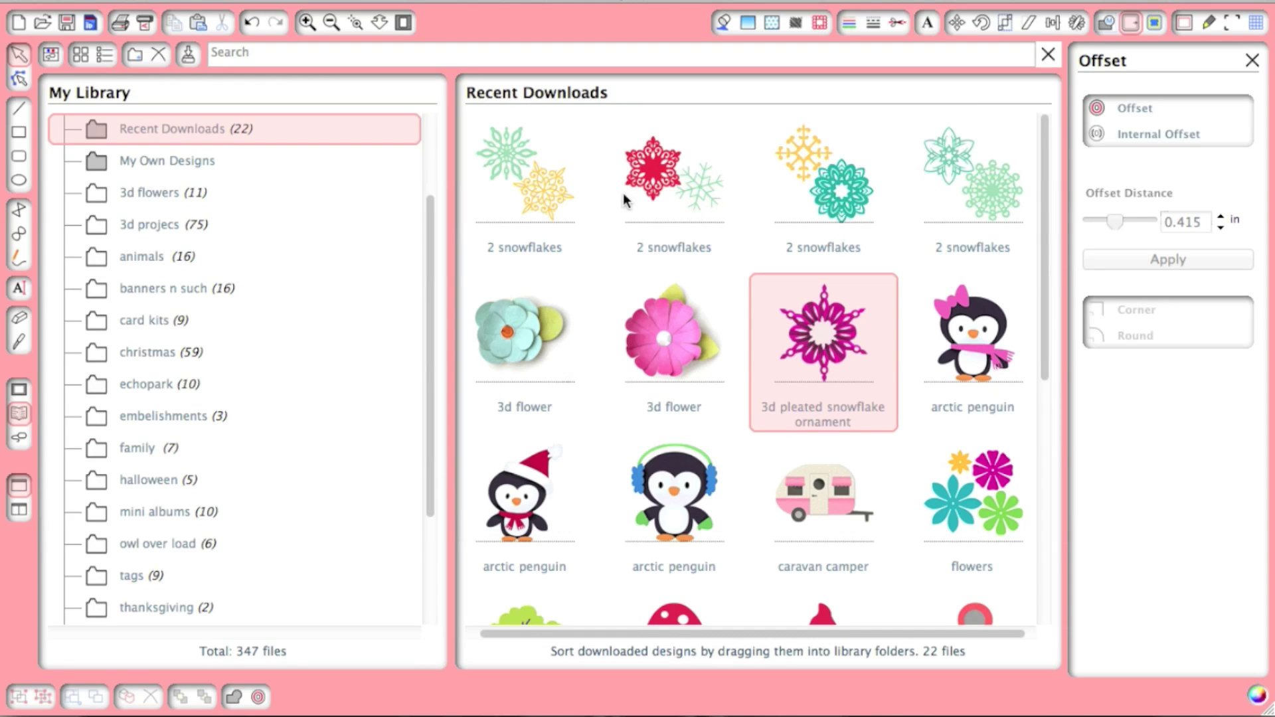
Step: Place the 2 snowflakes design, ungroup it, and move the petal snowflake off the mat
double_click(541, 190)
right_click(583, 442)
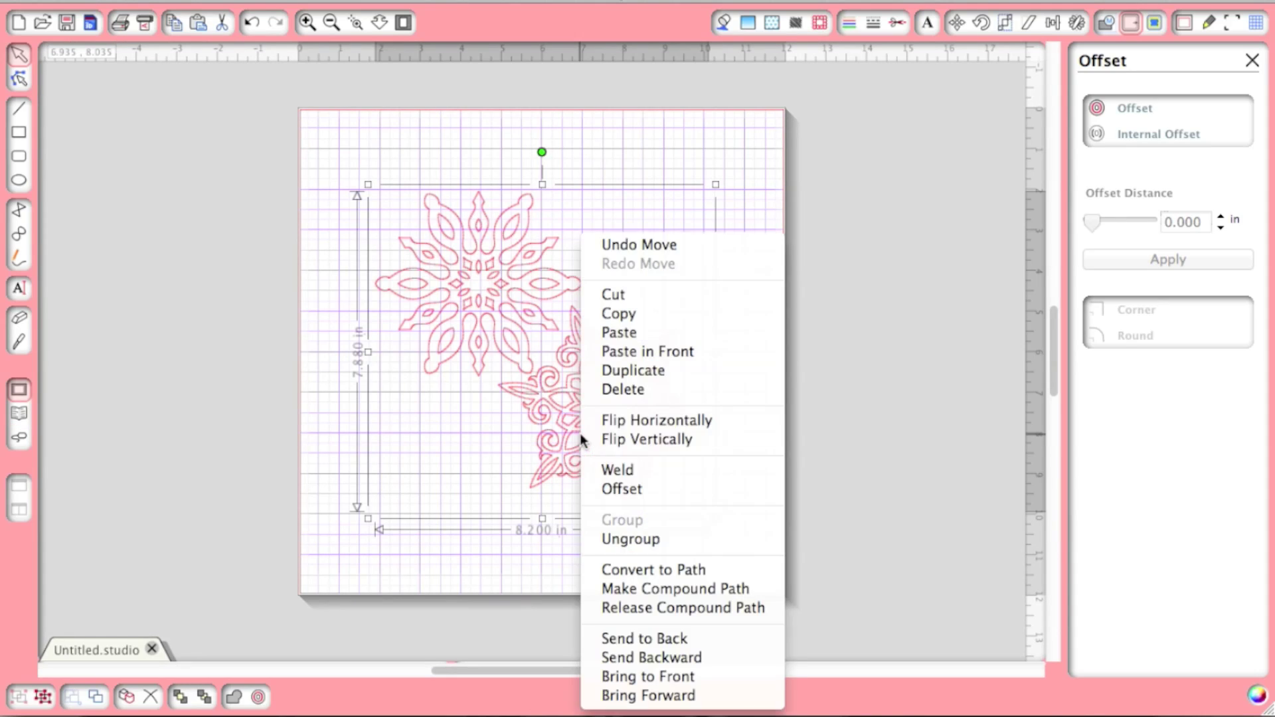
left_click(636, 538)
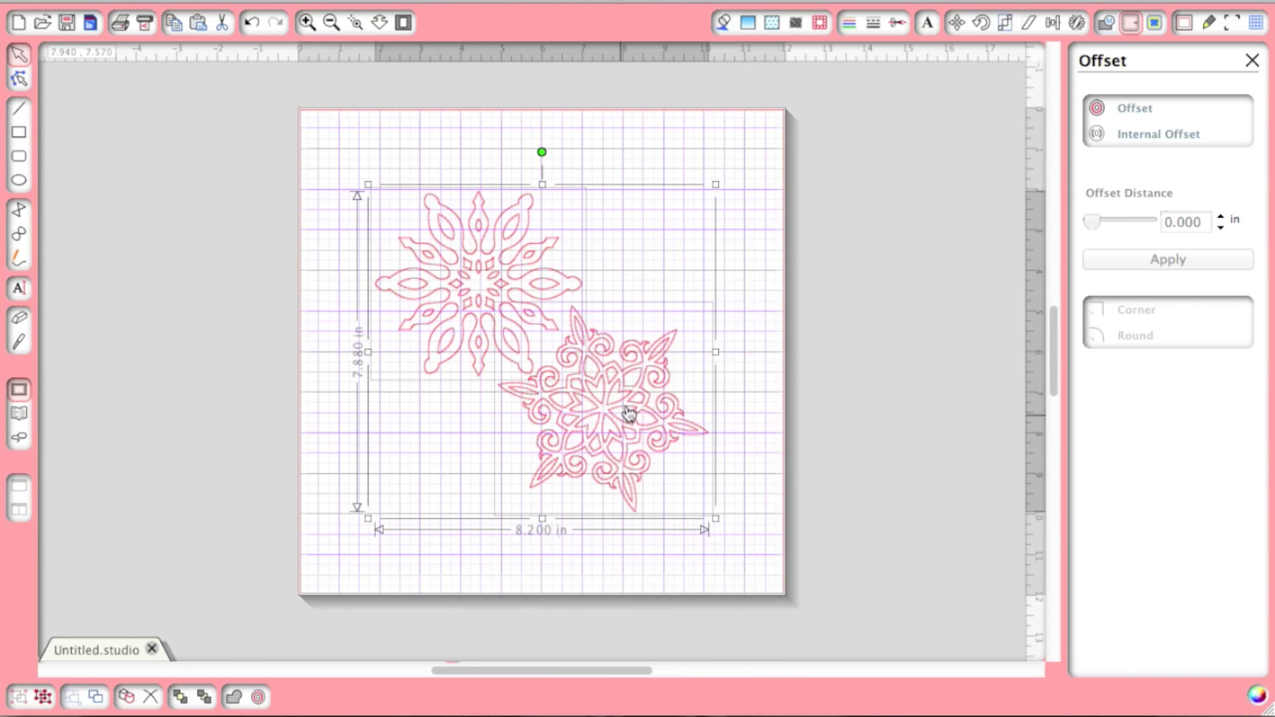
left_click(797, 317)
left_click_drag(638, 362, 734, 279)
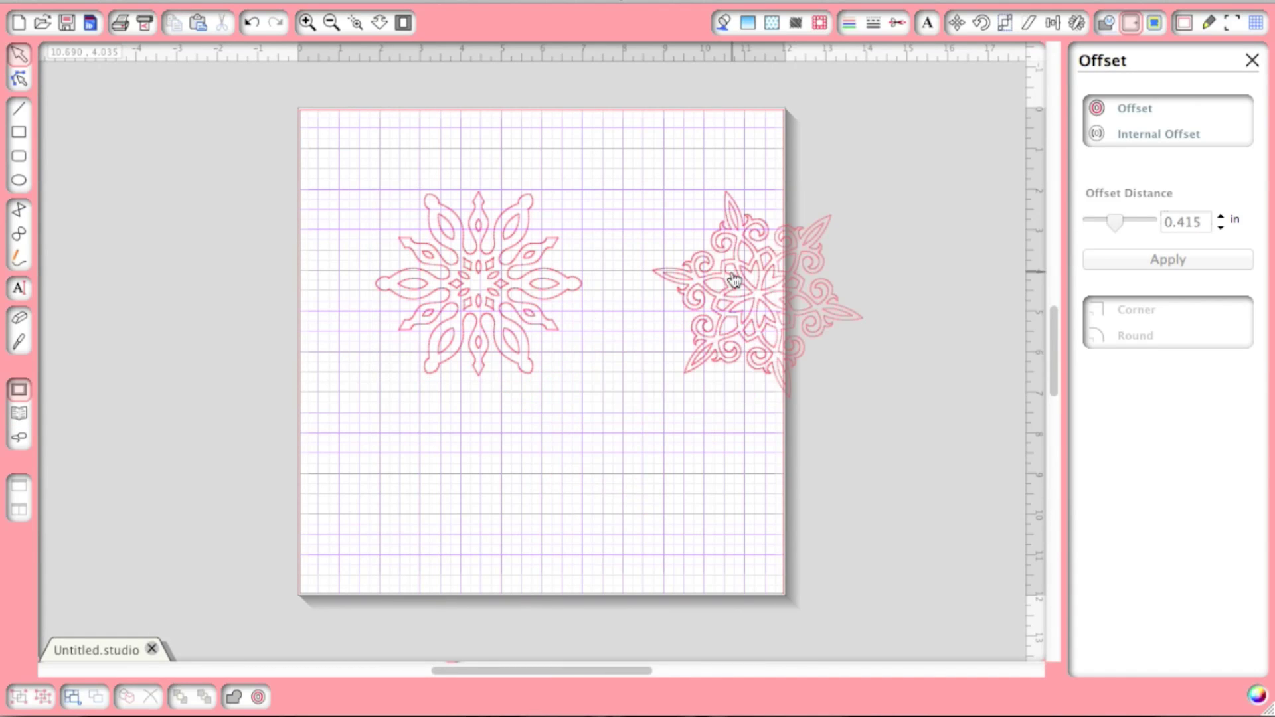
left_click_drag(383, 434, 304, 476)
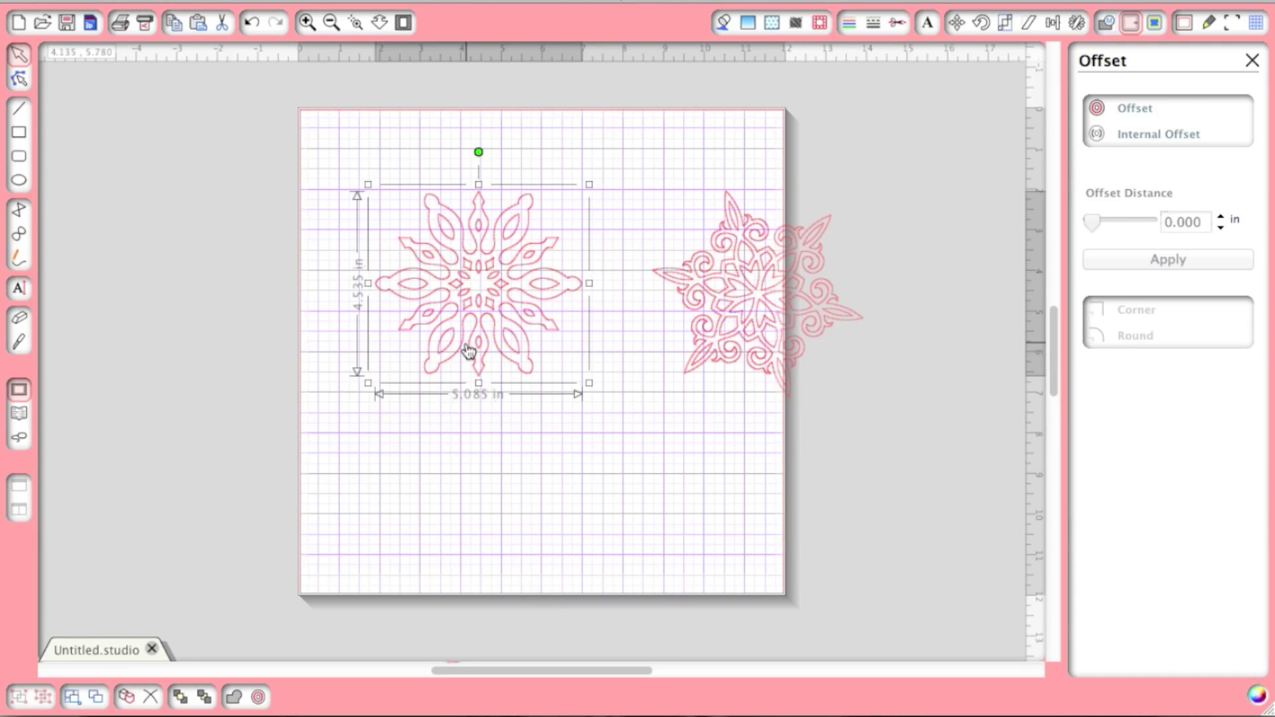
left_click_drag(470, 353, 162, 274)
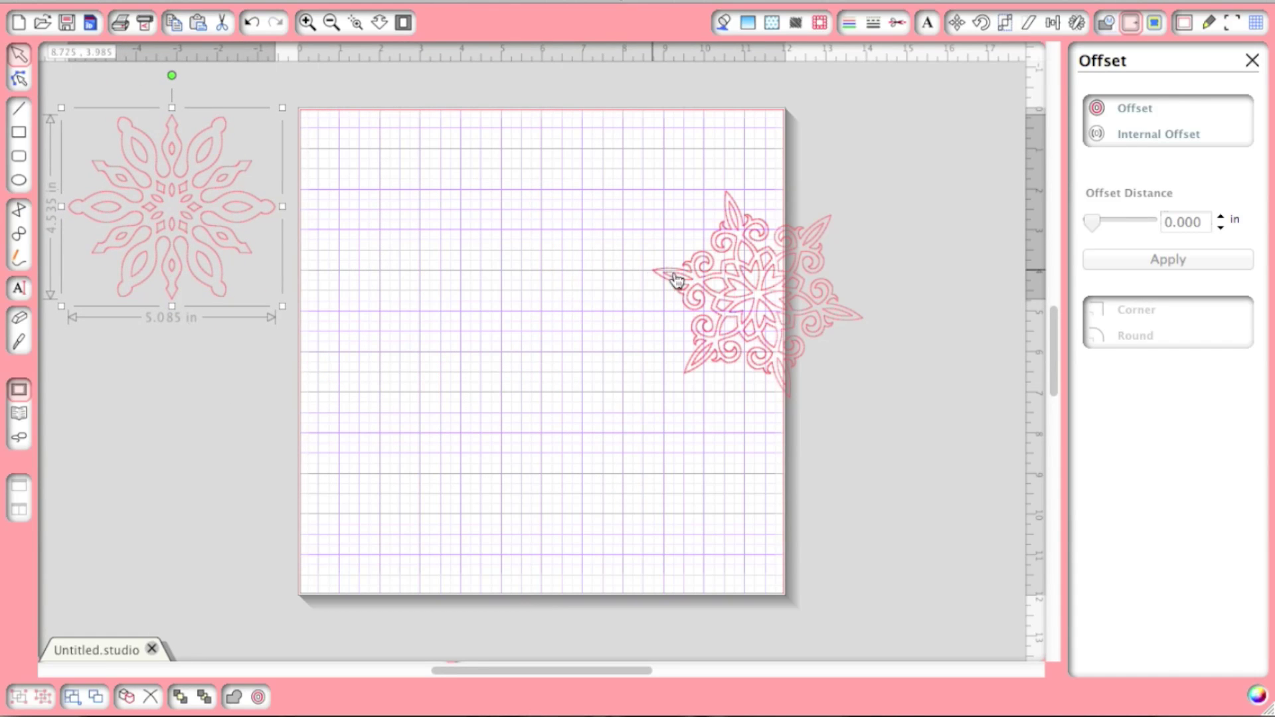
Step: Centre the swirly snowflake and give it a 0.250 in rounded offset outline
left_click_drag(674, 277, 489, 334)
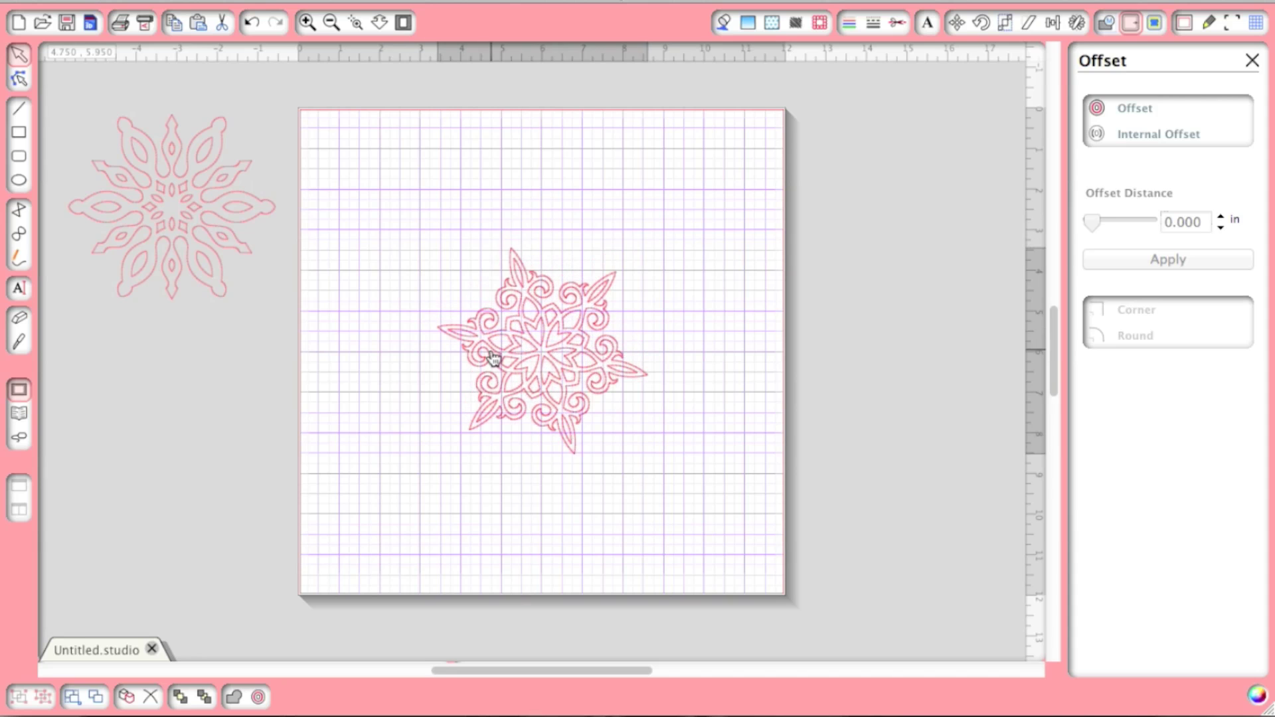
left_click(535, 364)
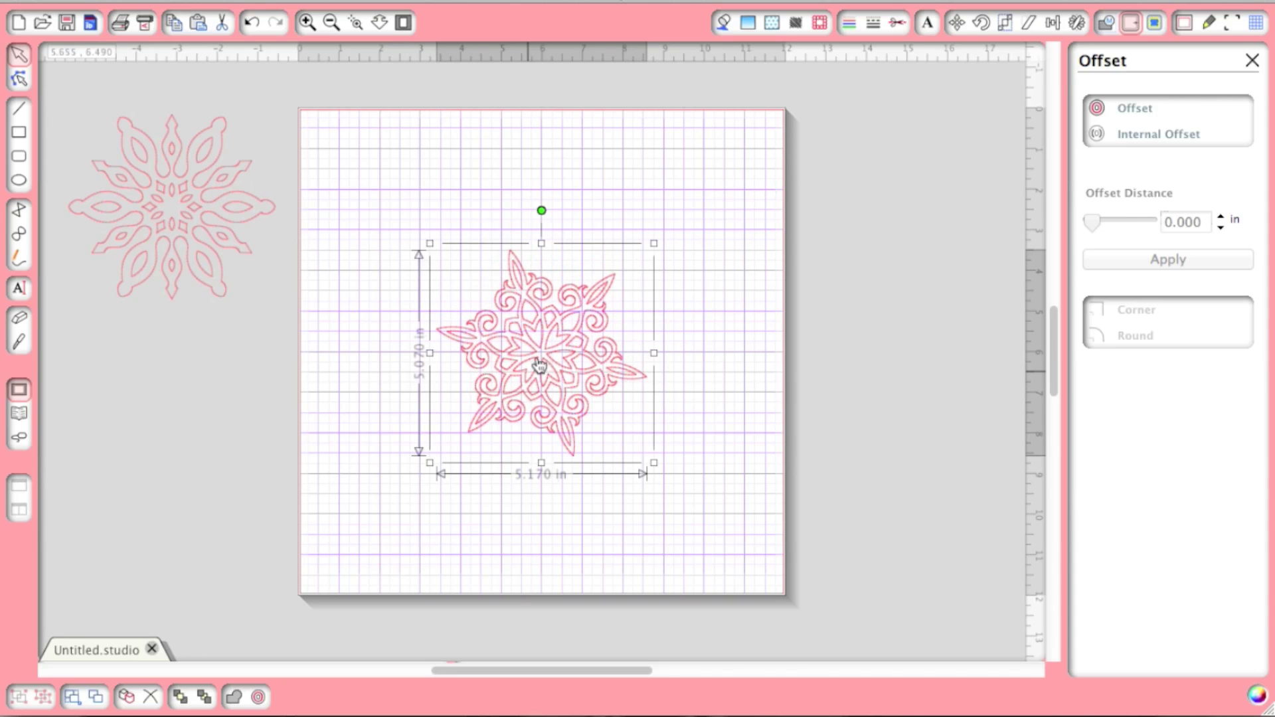
left_click(1128, 109)
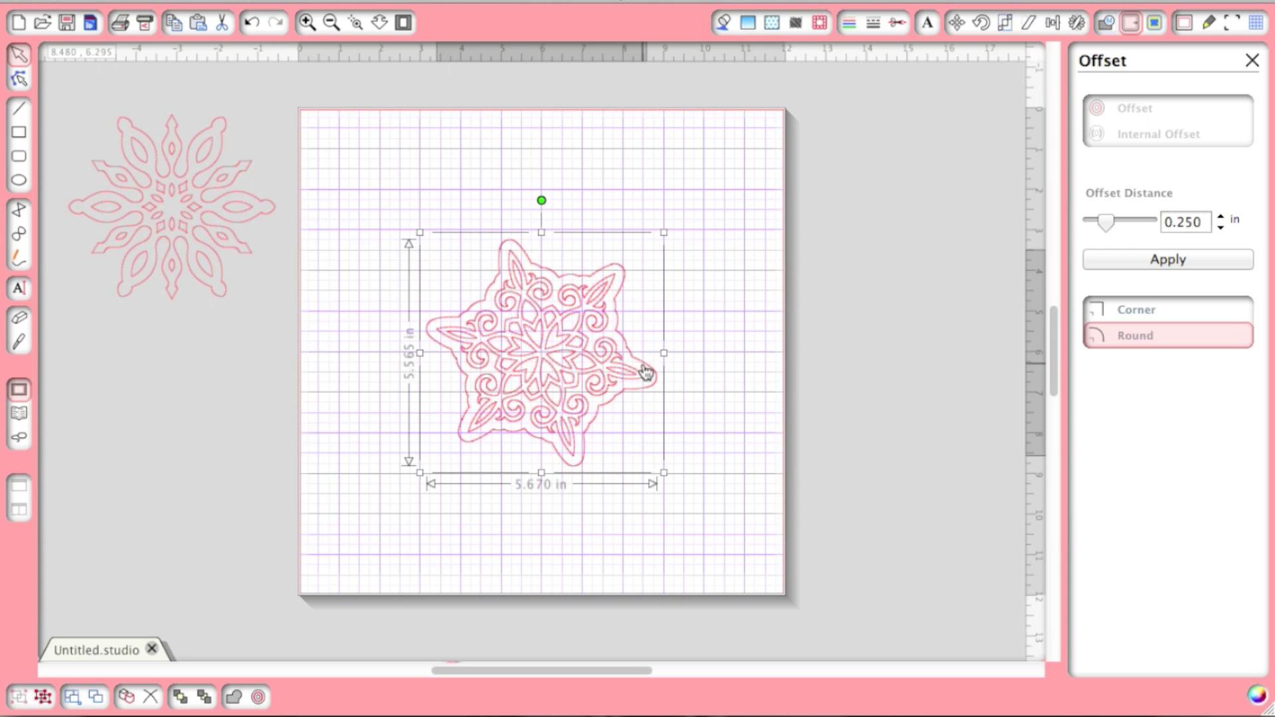
Step: Add three more 0.250 in rounded offsets around each outermost outline, reaching 7.170 × 7.070 in
left_click(731, 307)
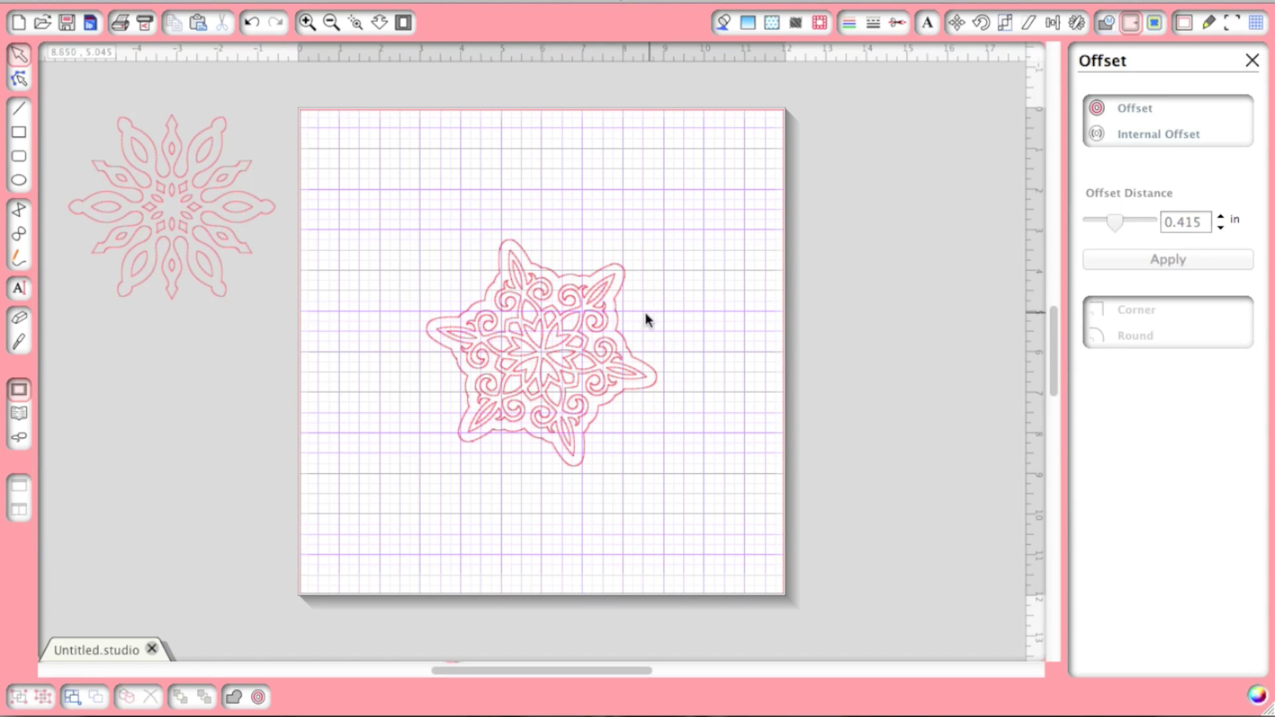
left_click(622, 324)
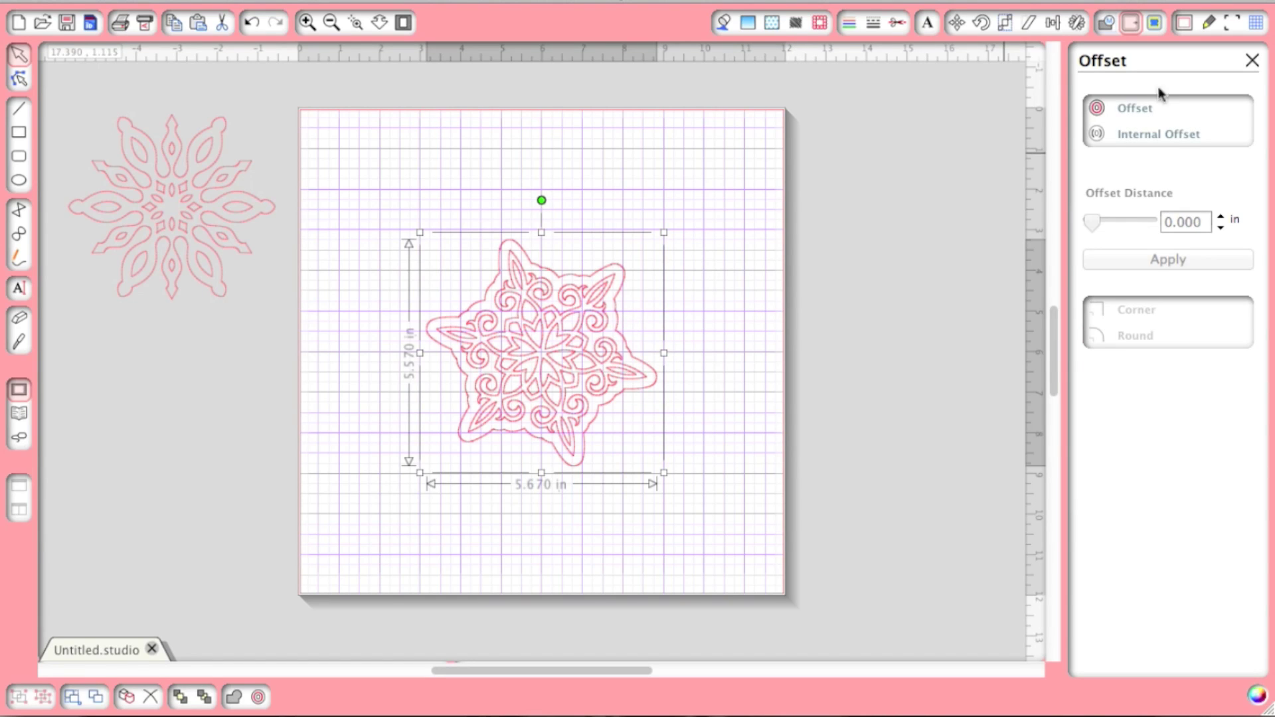
left_click(1162, 106)
left_click(738, 318)
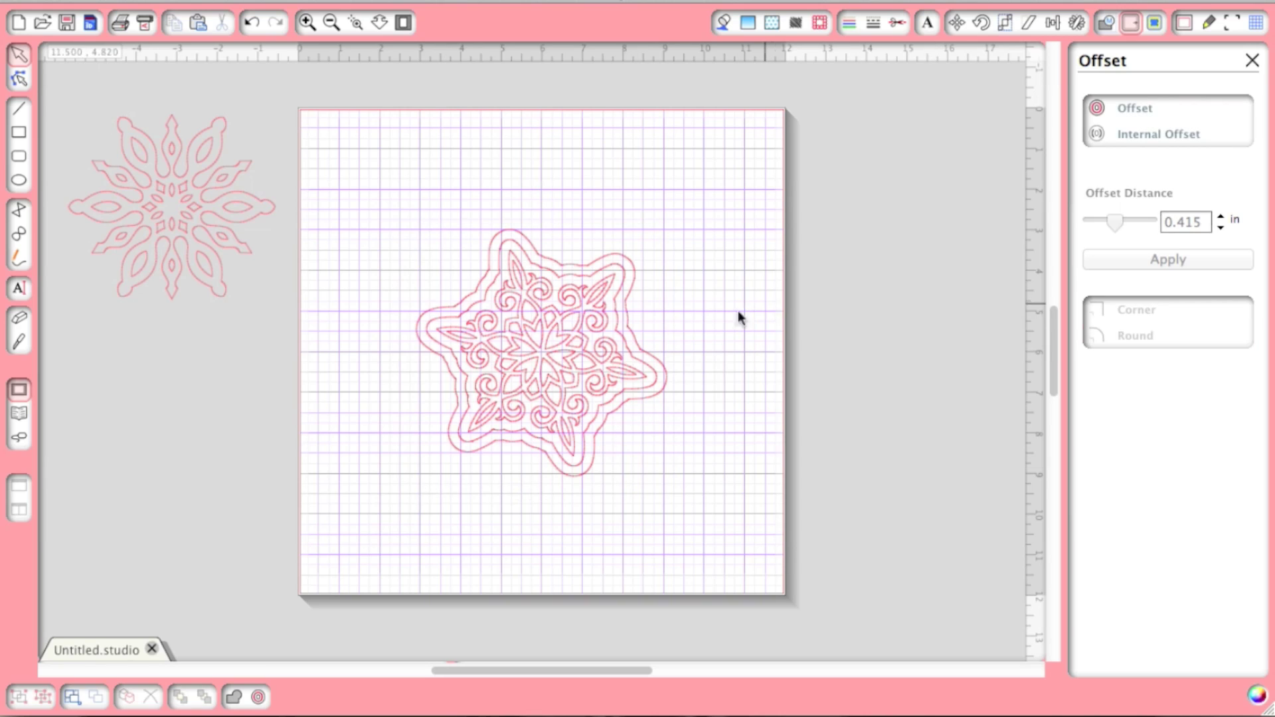
left_click(632, 350)
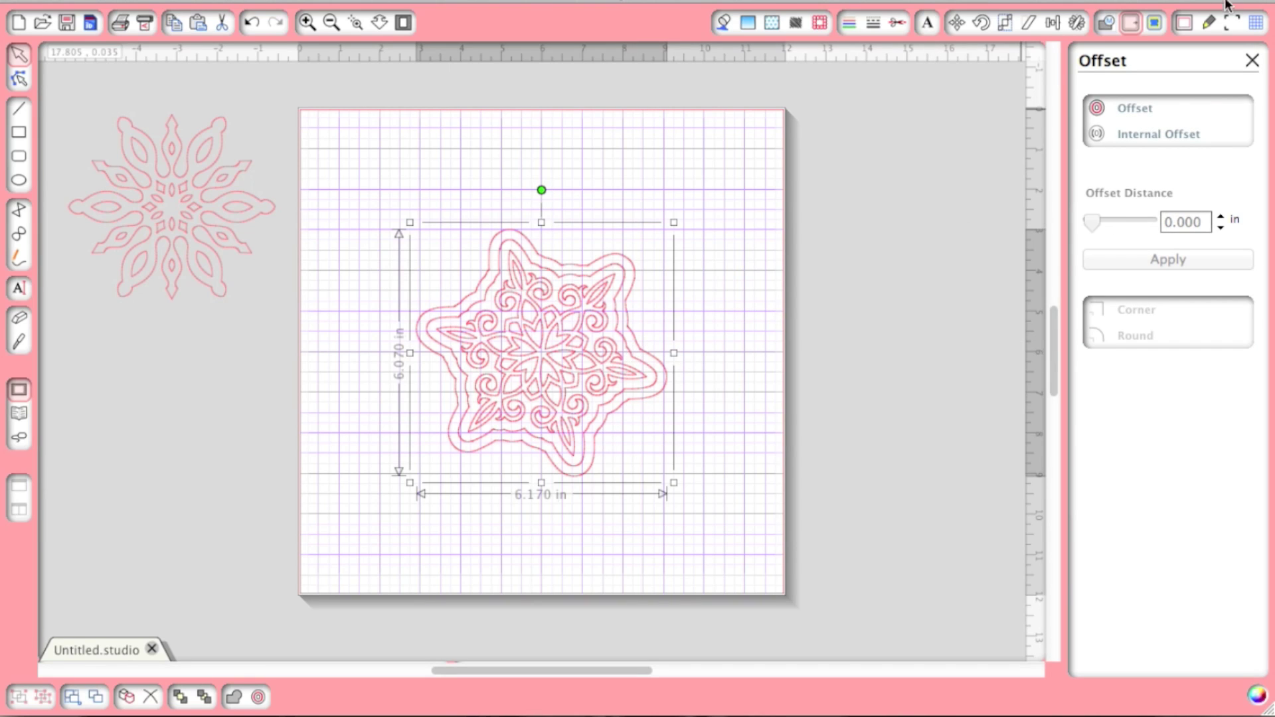
left_click(1155, 109)
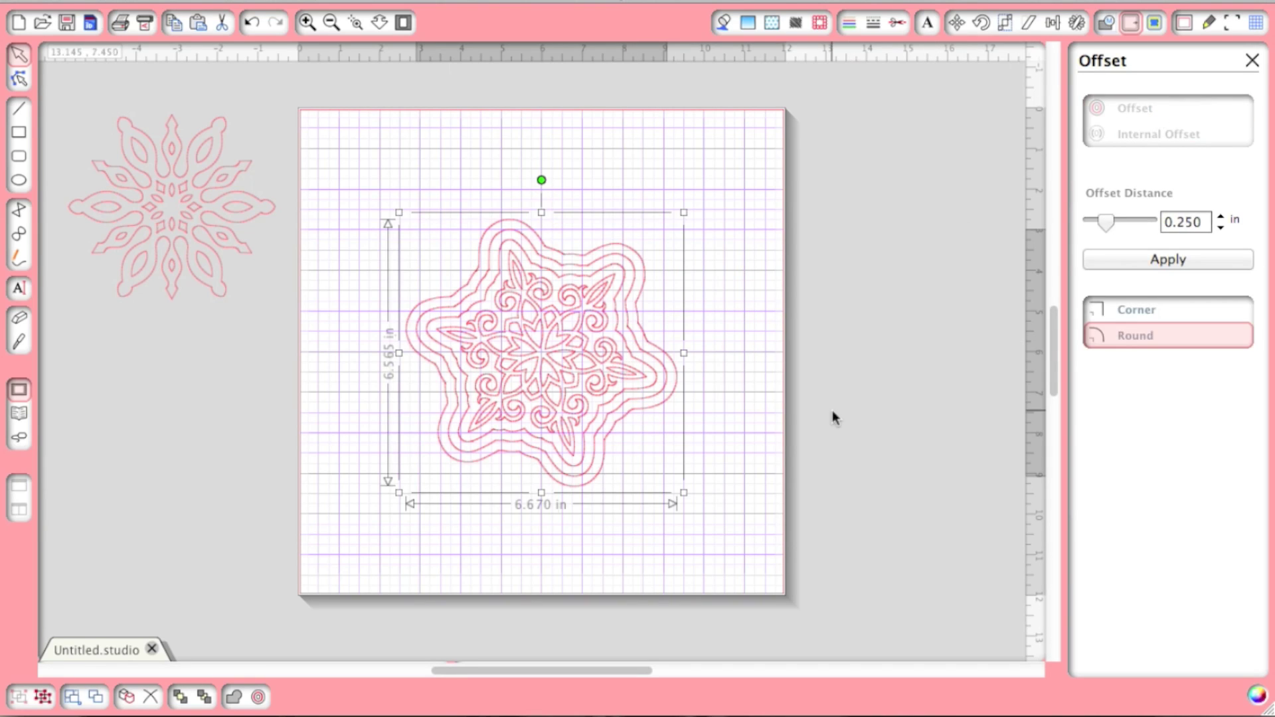
left_click(760, 395)
left_click(675, 373)
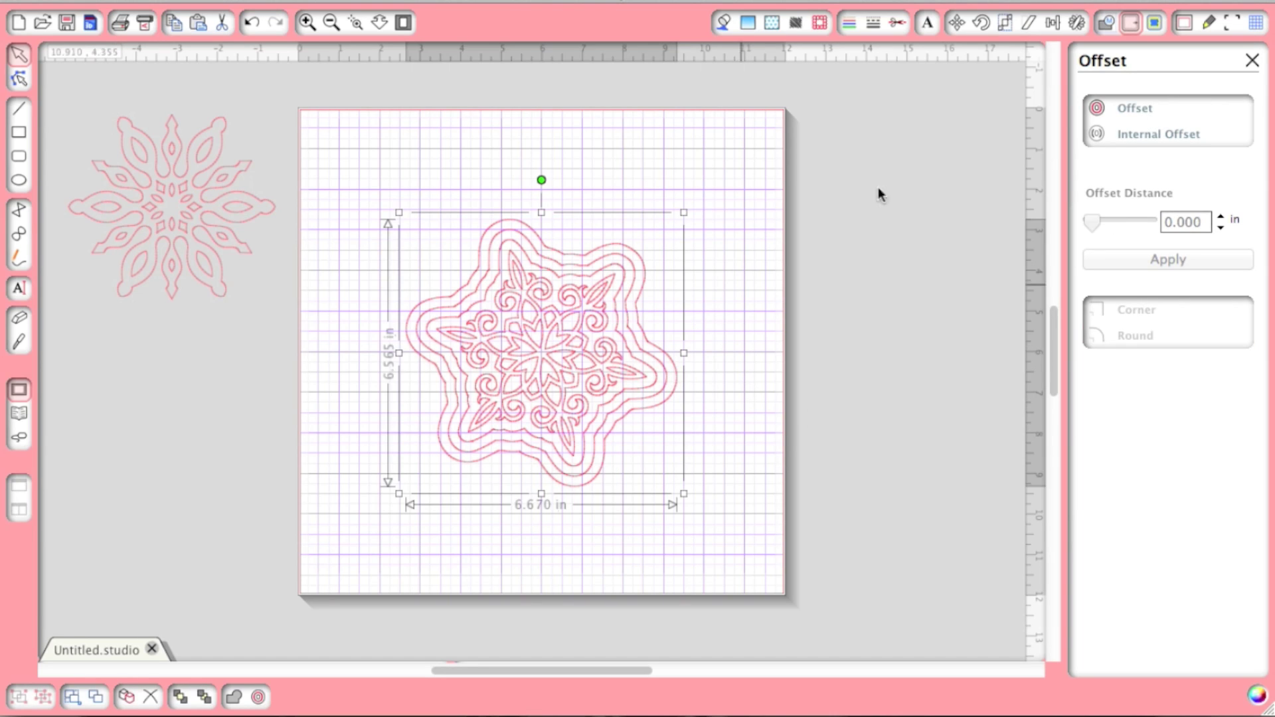
left_click(1144, 111)
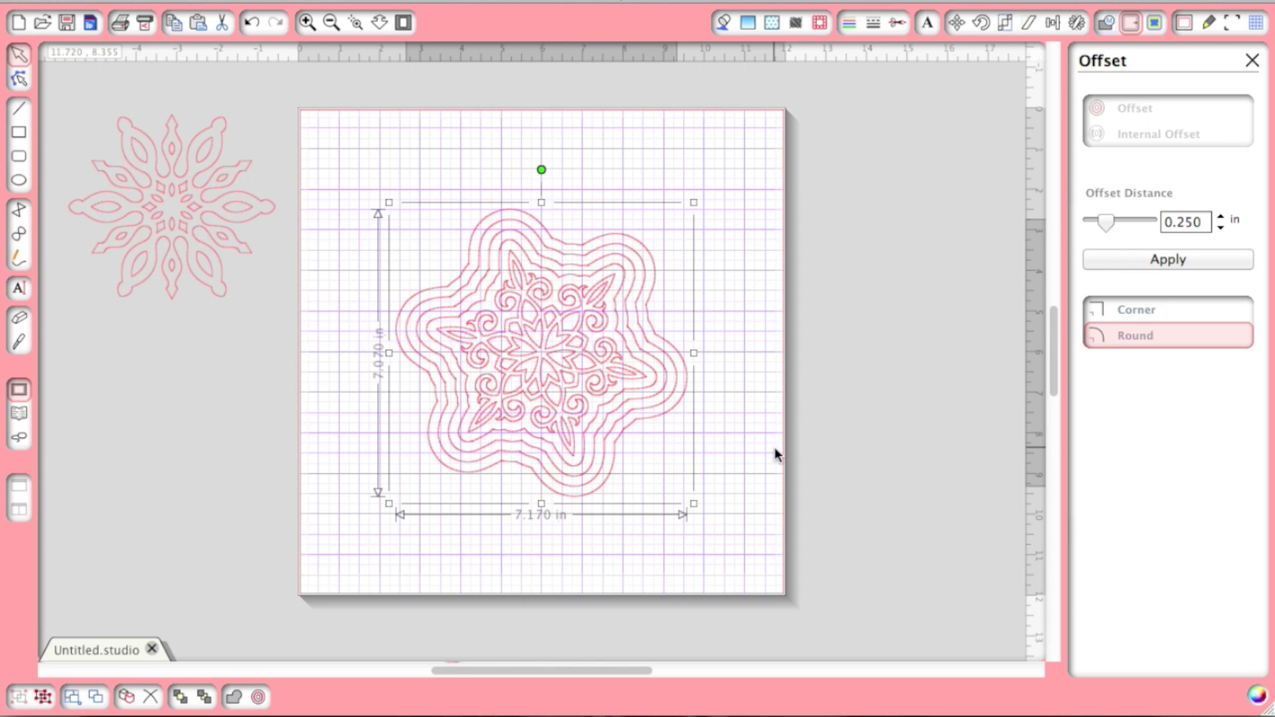
left_click(751, 173)
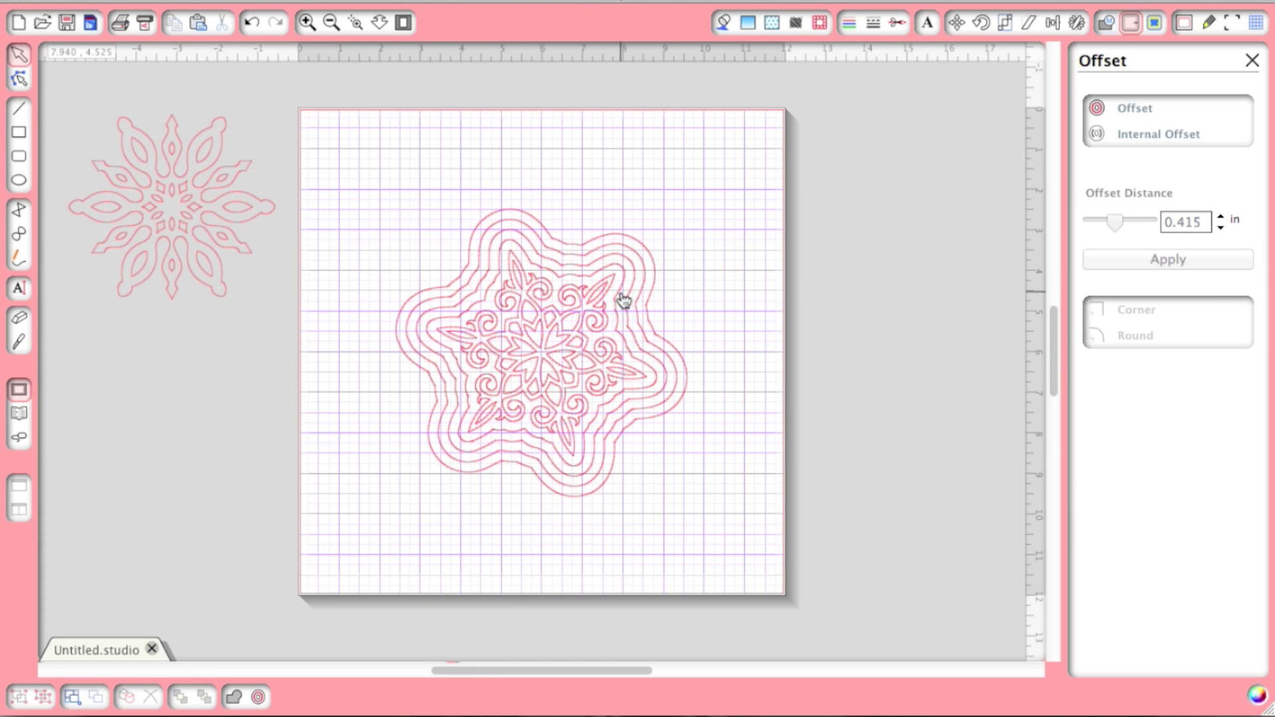
Step: Pull the offset outlines apart from the swirly snowflake
left_click_drag(620, 295, 784, 216)
left_click_drag(624, 405, 672, 527)
left_click_drag(580, 363, 341, 478)
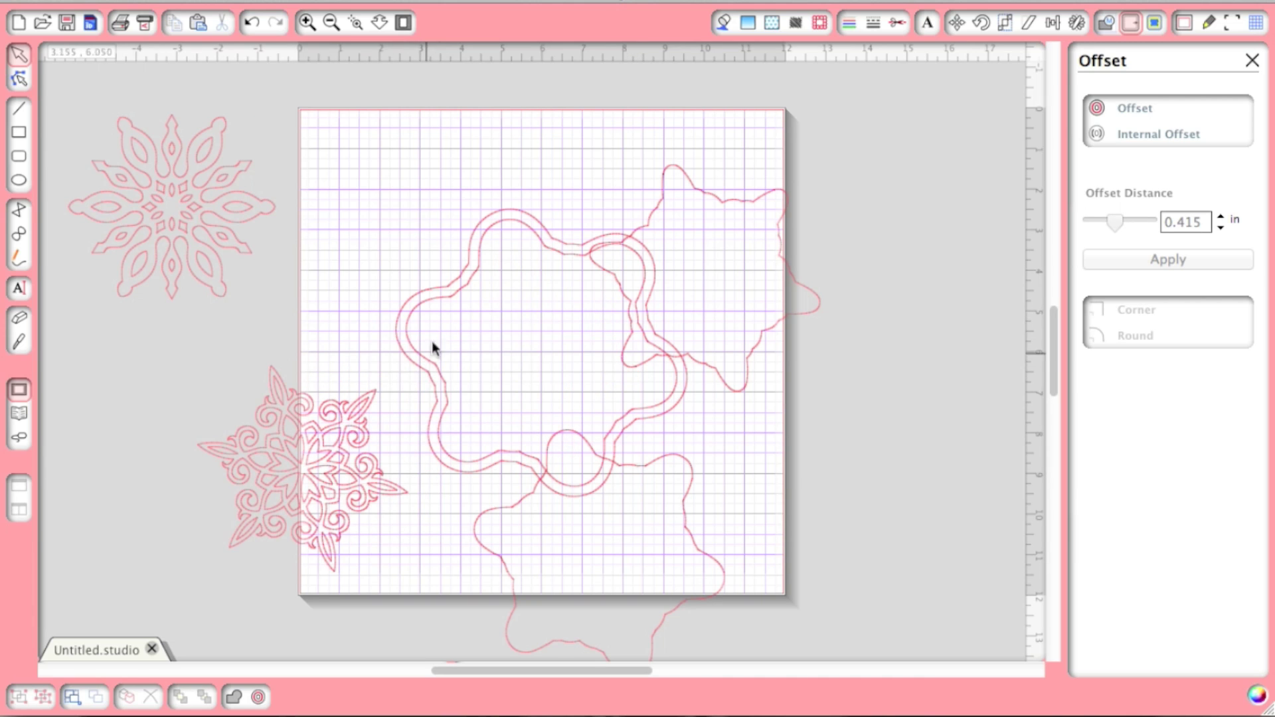
left_click_drag(459, 278, 367, 295)
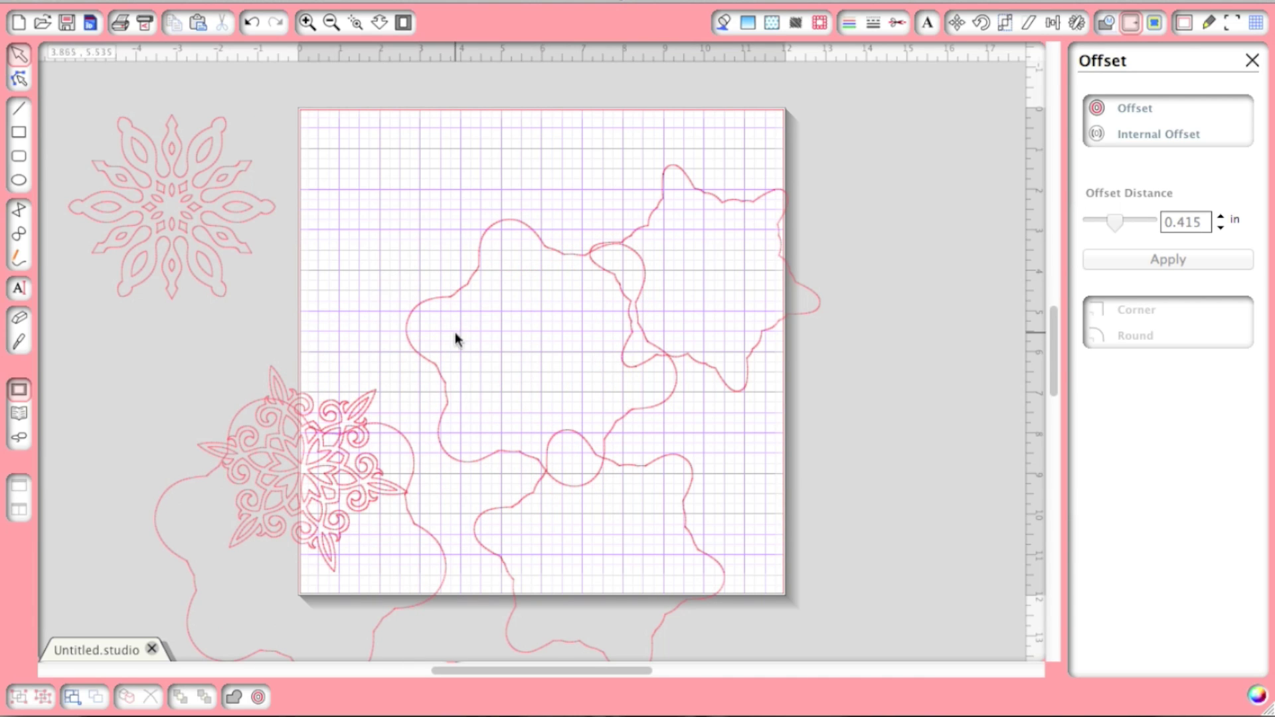
left_click_drag(455, 334, 357, 225)
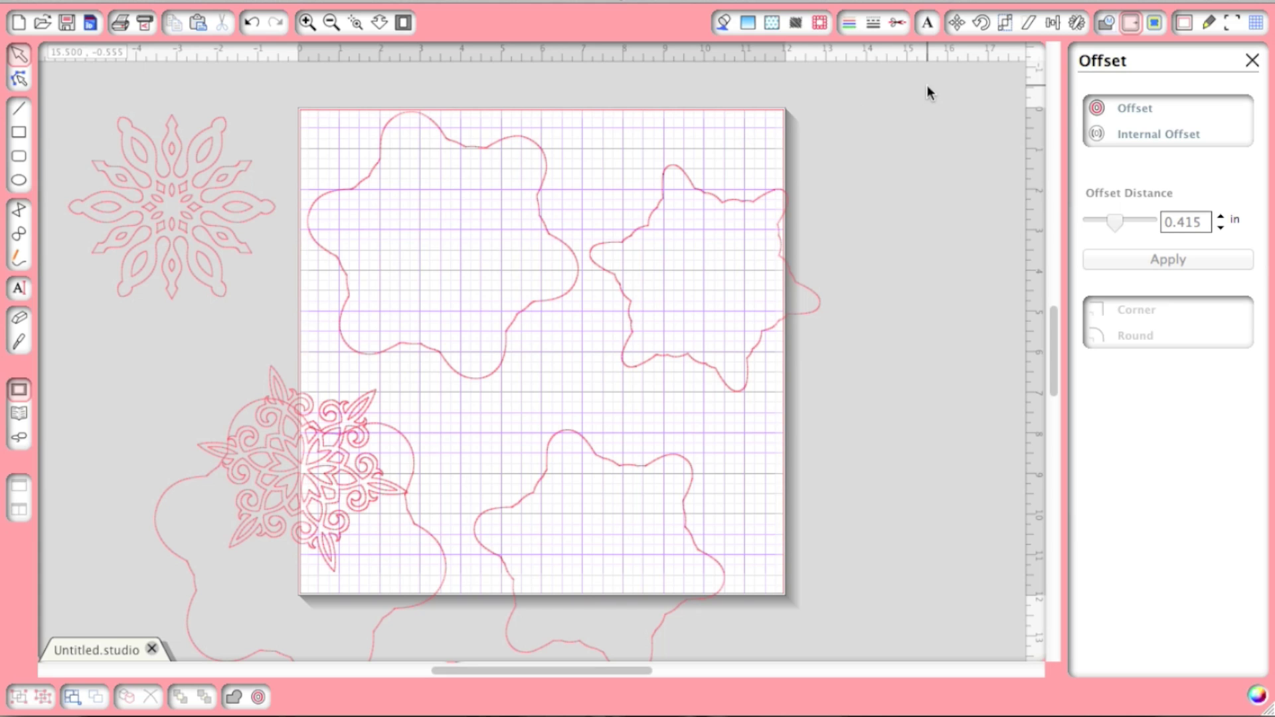
Step: Delete the swirly snowflake and all its outlines, then centre the petal snowflake on the mat
left_click_drag(927, 87, 584, 339)
scroll(585, 339, "down", 3)
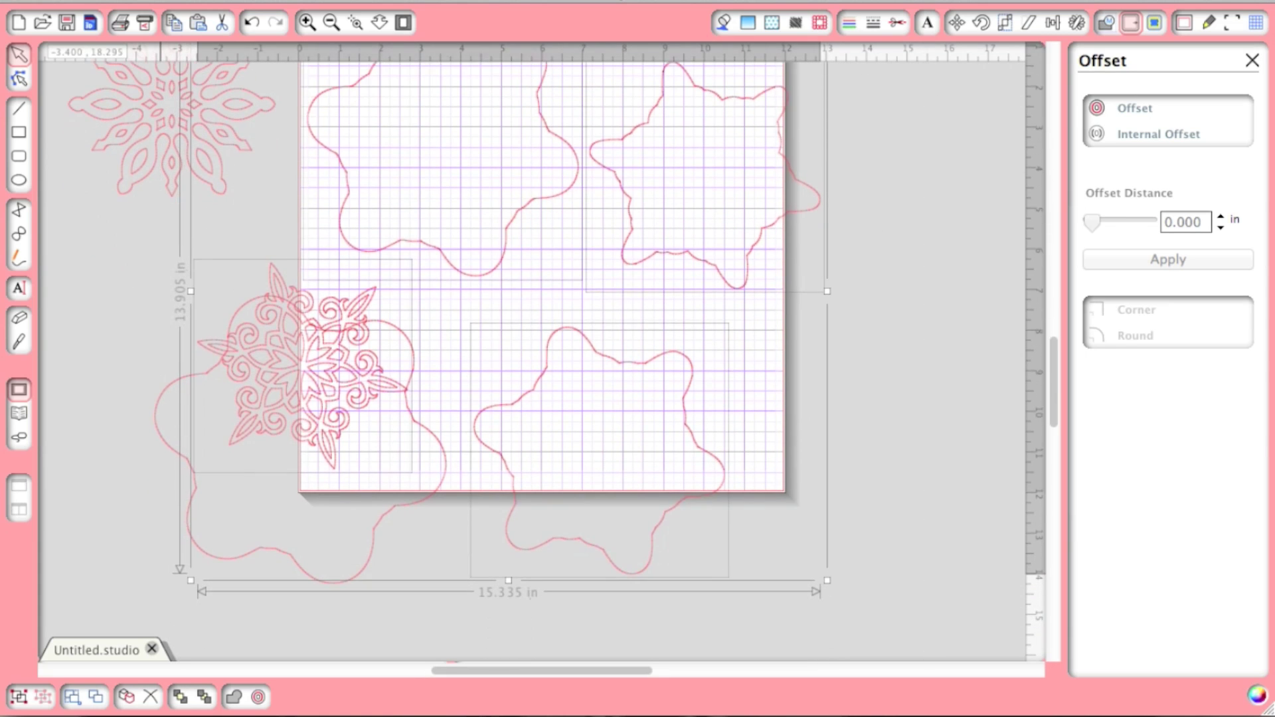
key("Delete")
left_click(417, 414)
key("Delete")
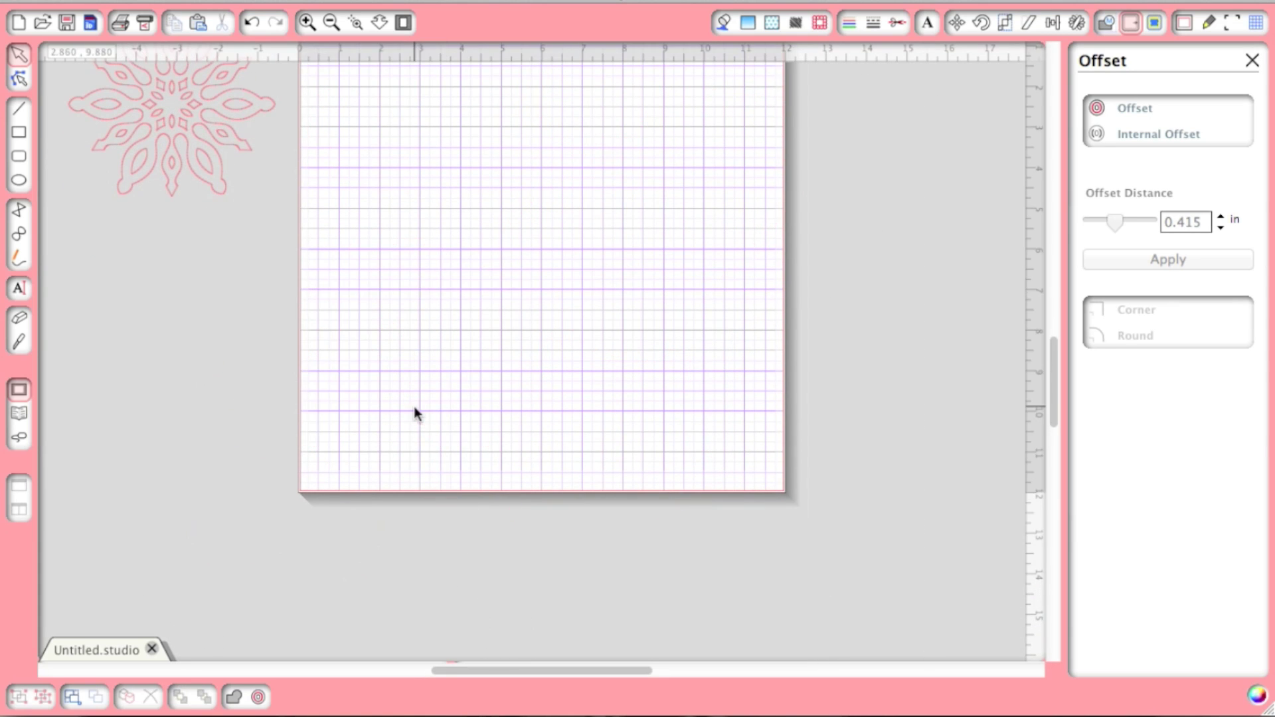
scroll(535, 194, "up", 4)
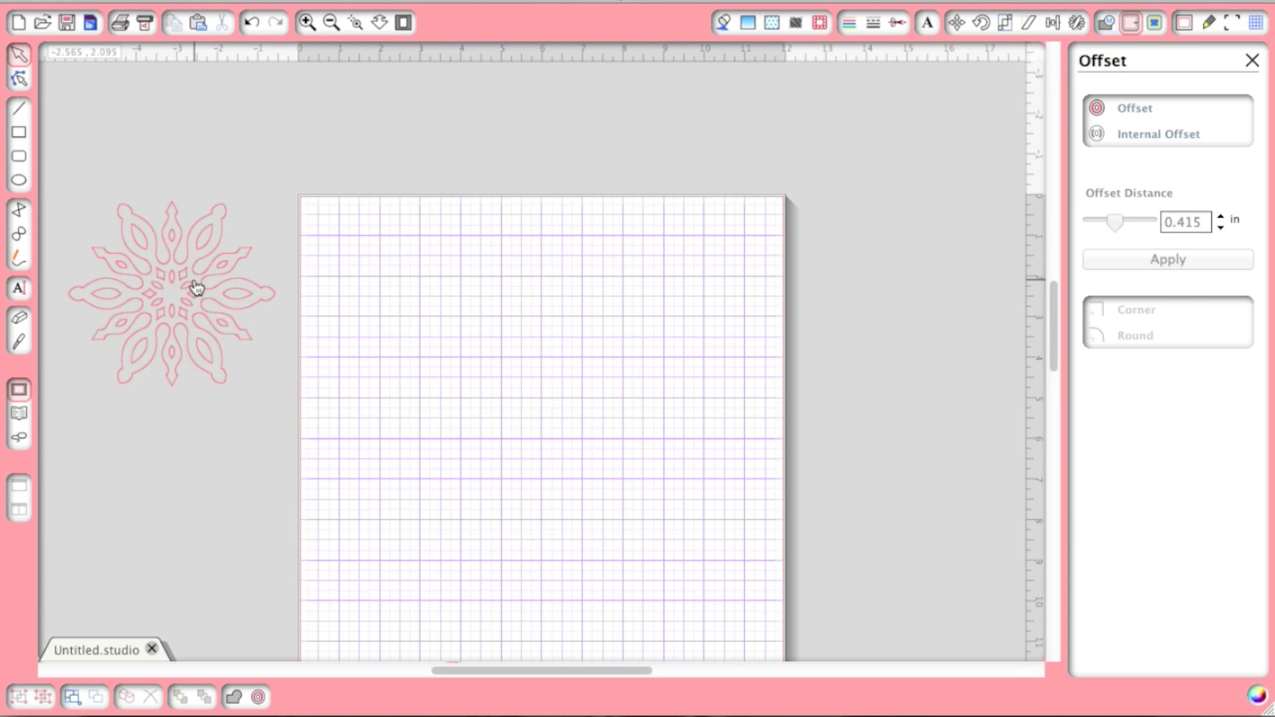
left_click_drag(193, 287, 551, 372)
Step: Try a rounded outer offset on the petal snowflake, then delete that detached outline
left_click(551, 372)
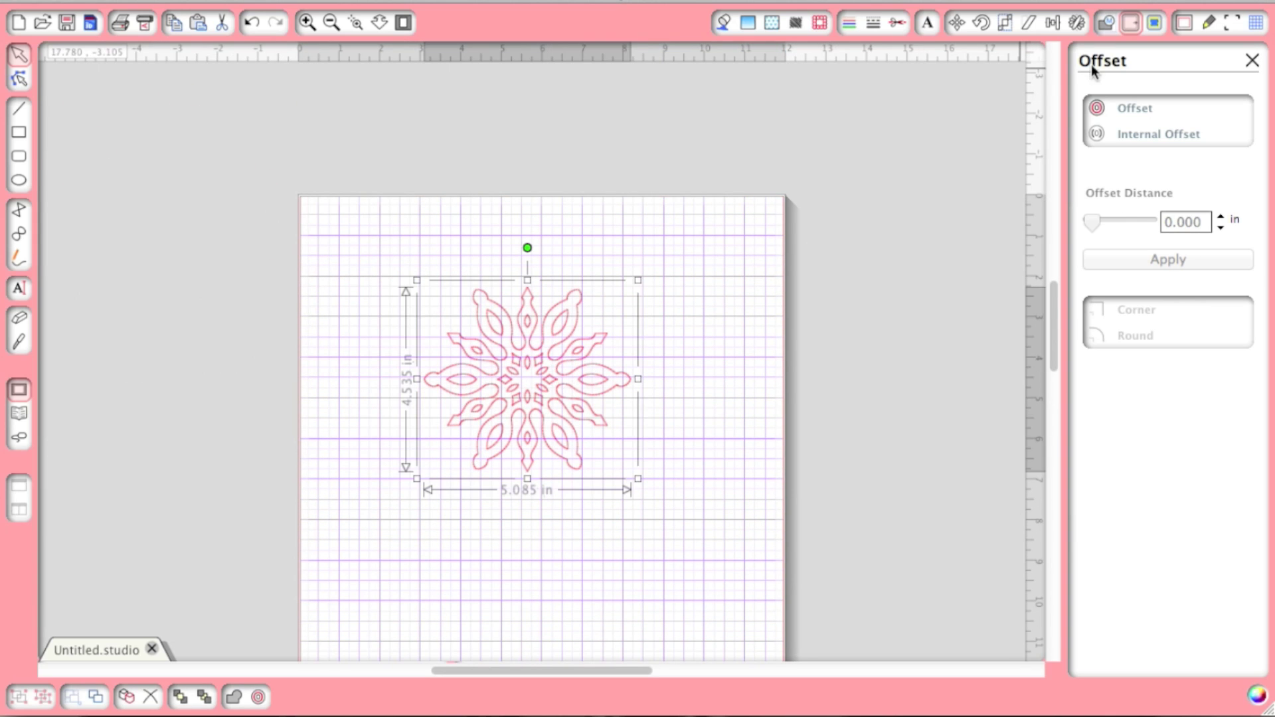
left_click(1132, 109)
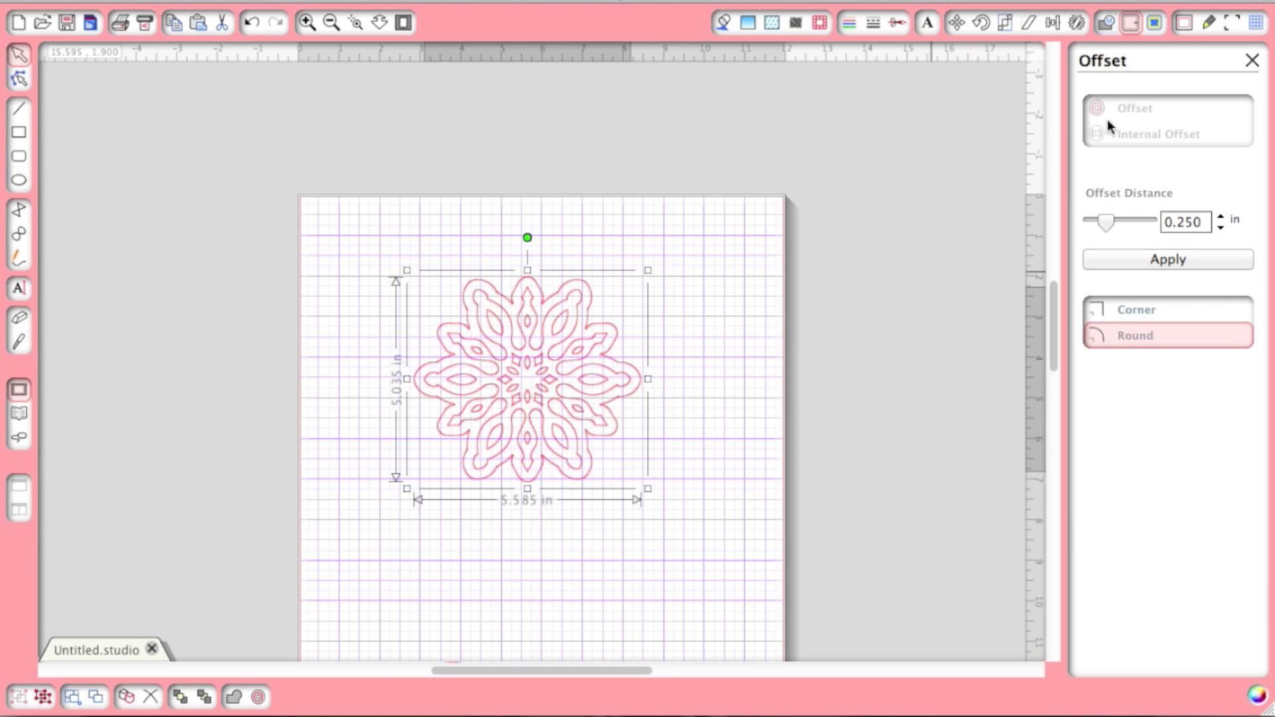
left_click(637, 481)
left_click_drag(614, 438, 836, 353)
key("Delete")
Step: Apply a 0.040 in rounded internal offset inside the petal snowflake and zoom in on it
left_click(604, 378)
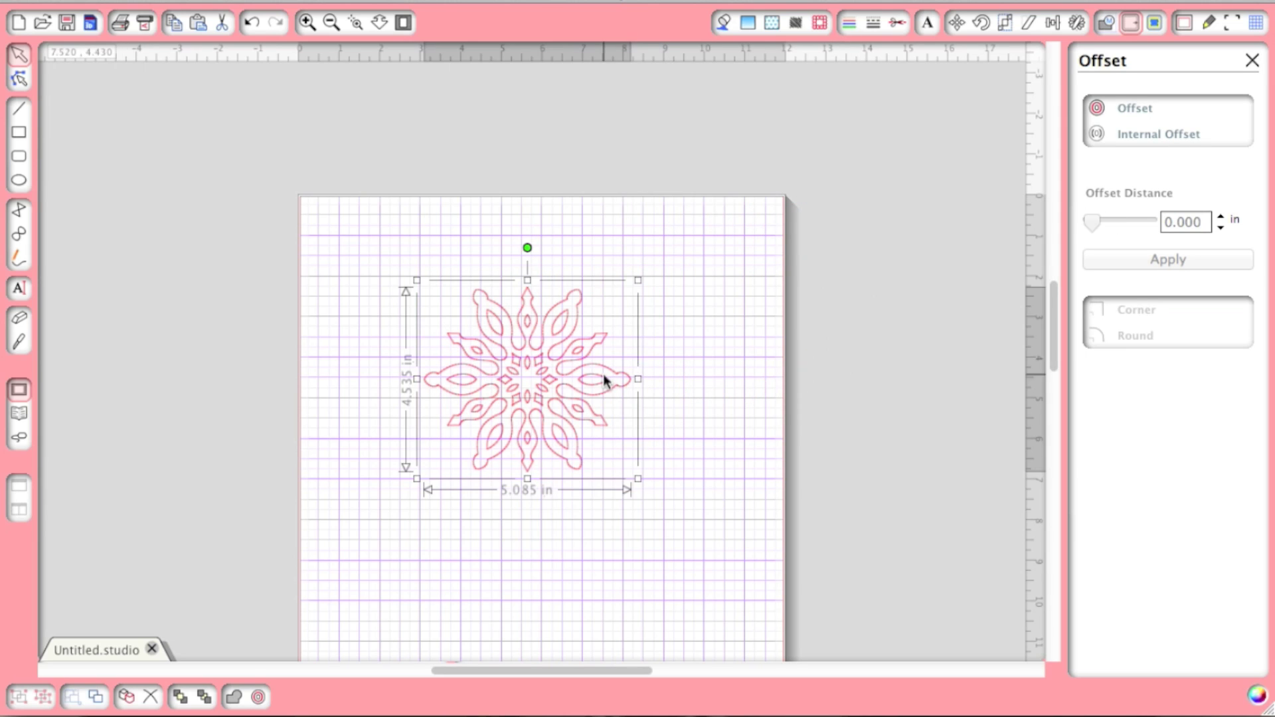
left_click(1163, 130)
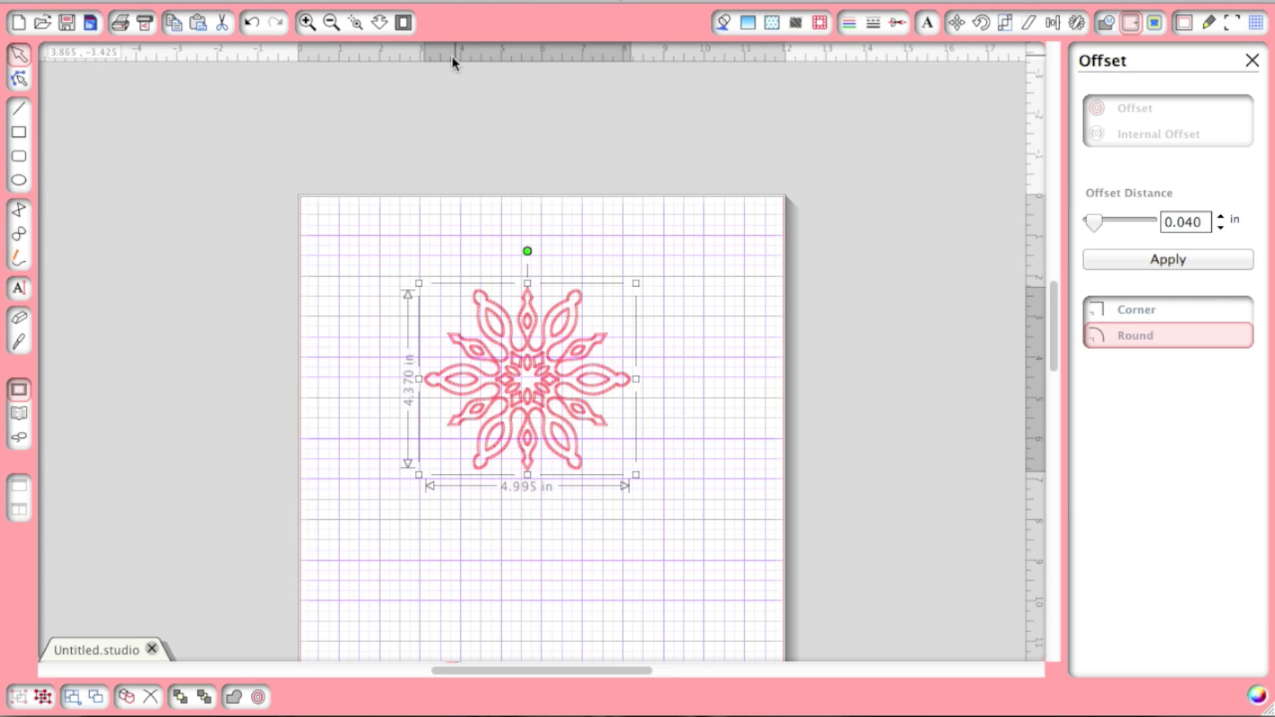
left_click(356, 22)
left_click_drag(450, 333, 613, 446)
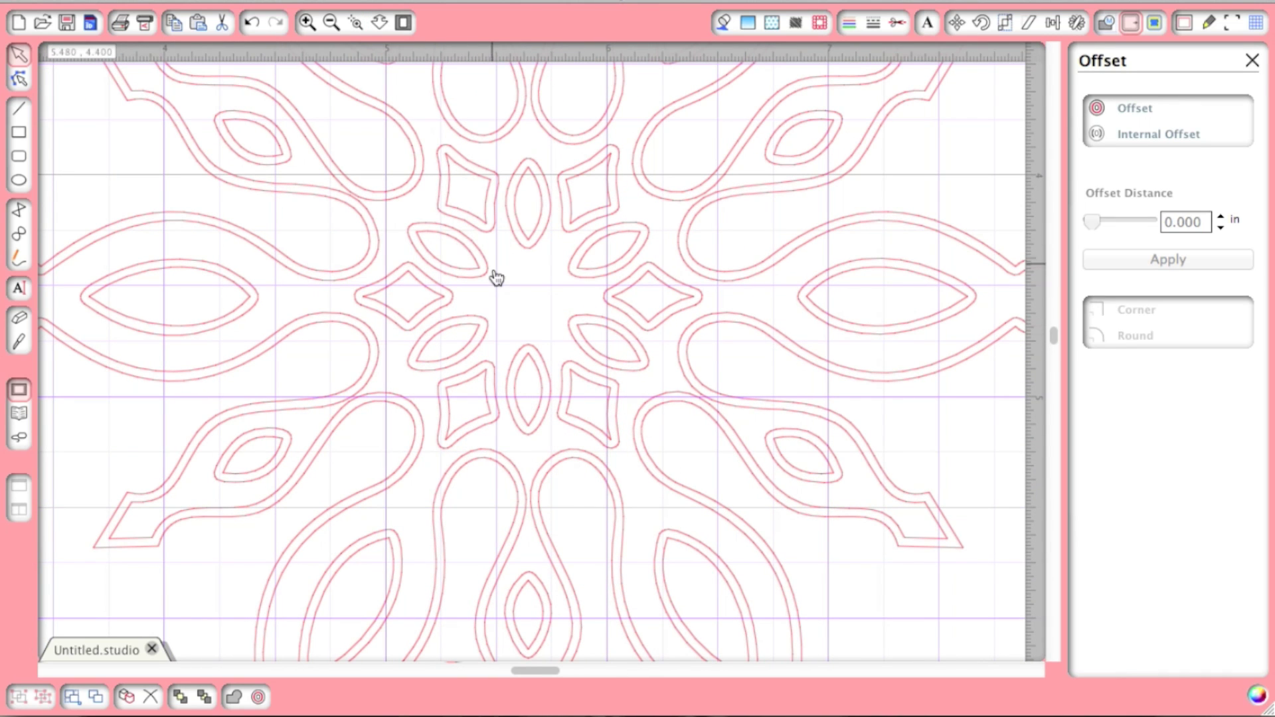
Step: Nudge the flower right and apply a rounded 0.040 in internal offset to it
scroll(497, 271, "up", 3)
scroll(497, 271, "up", 8)
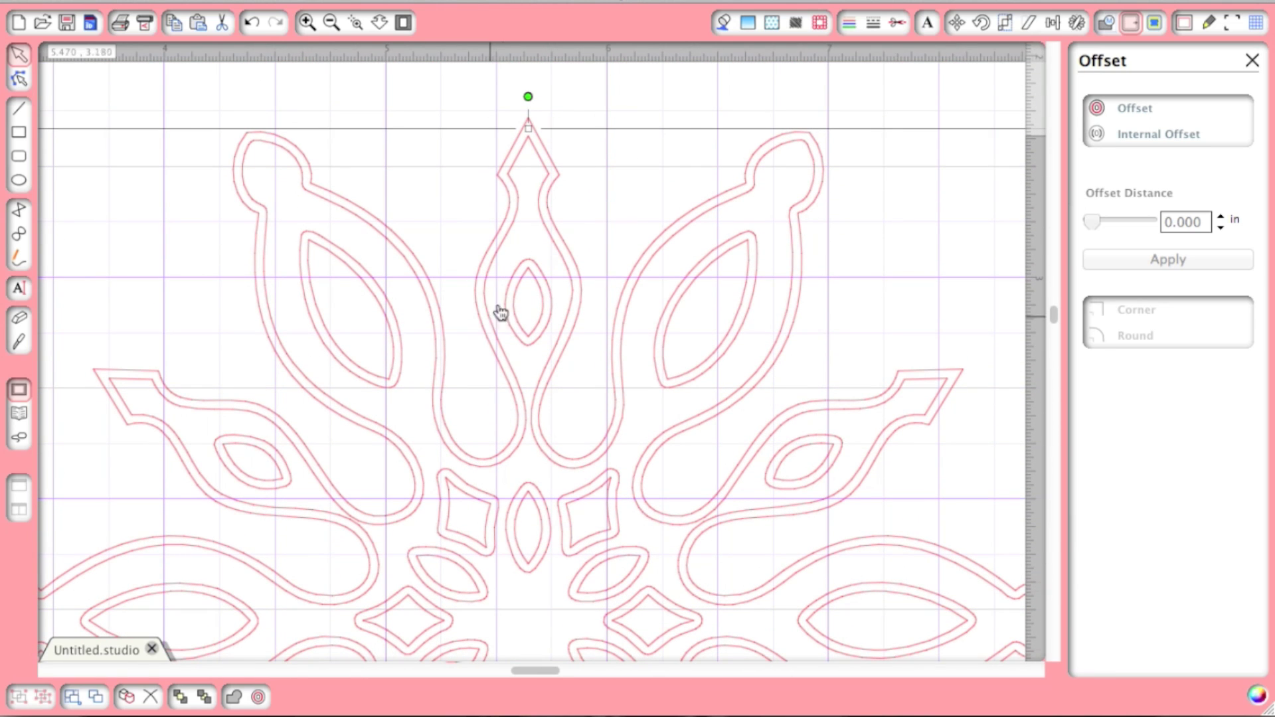
mouse_move(537, 241)
left_mouse_down()
mouse_move(597, 239)
mouse_move(592, 251)
mouse_move(560, 216)
mouse_move(552, 241)
left_mouse_up()
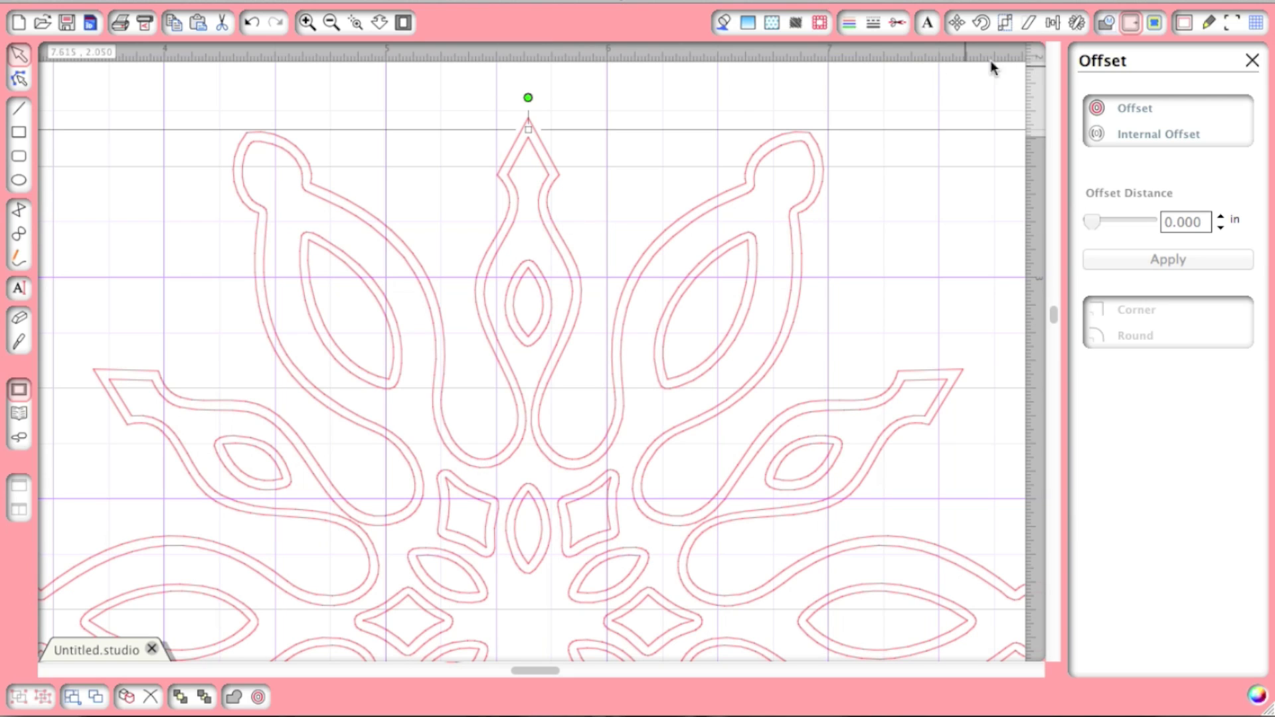
left_click(1178, 131)
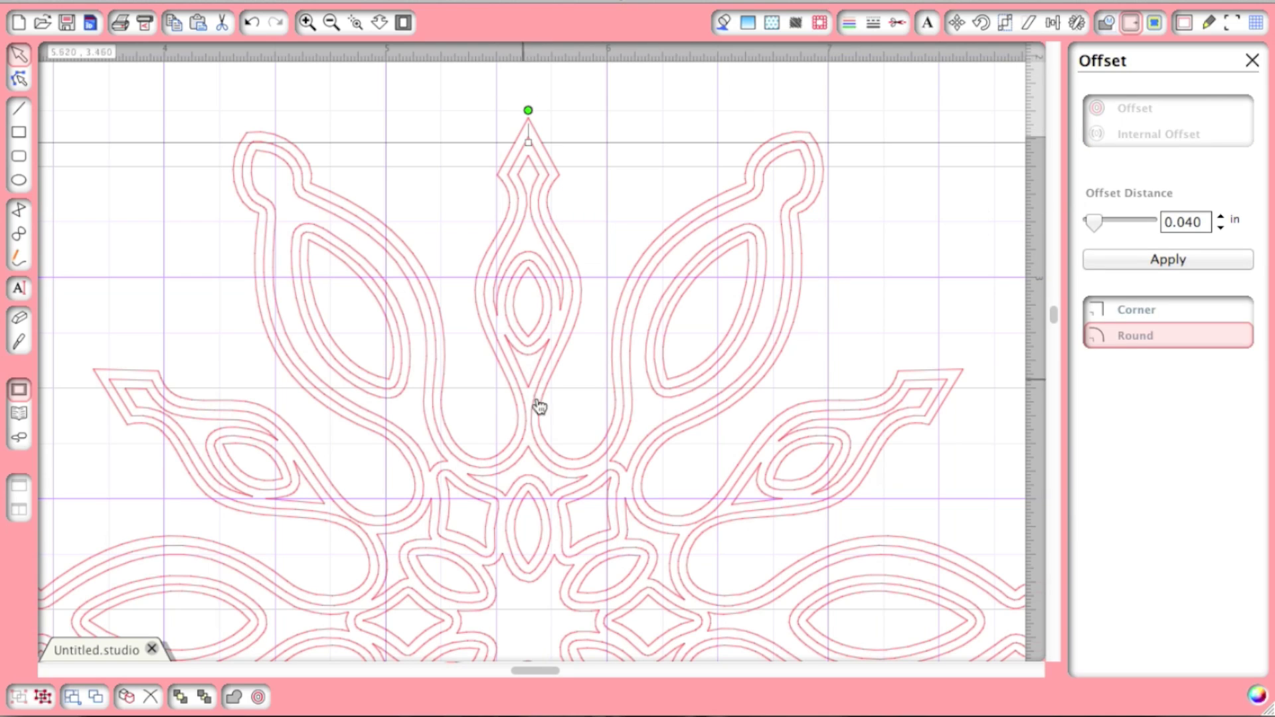
Step: Undo the internal offset and remove the flower, leaving the mat empty
scroll(524, 510, "down", 5)
scroll(524, 508, "down", 5)
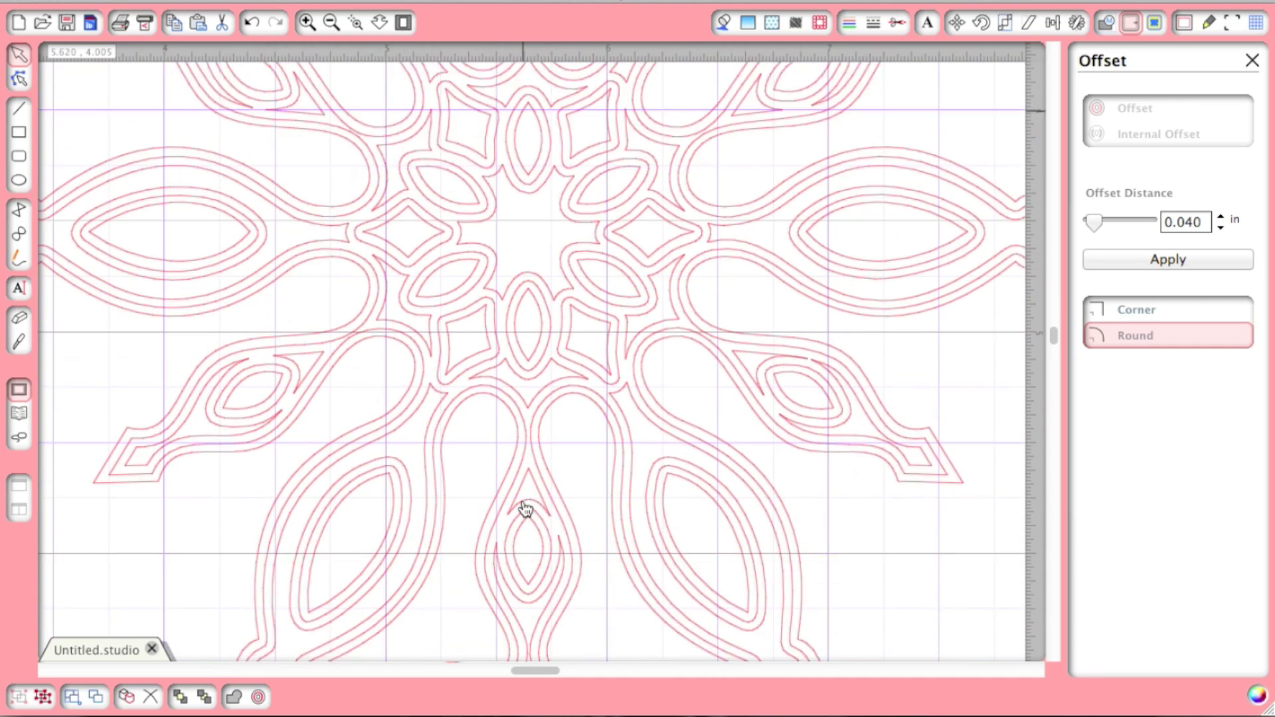
scroll(523, 508, "up", 3)
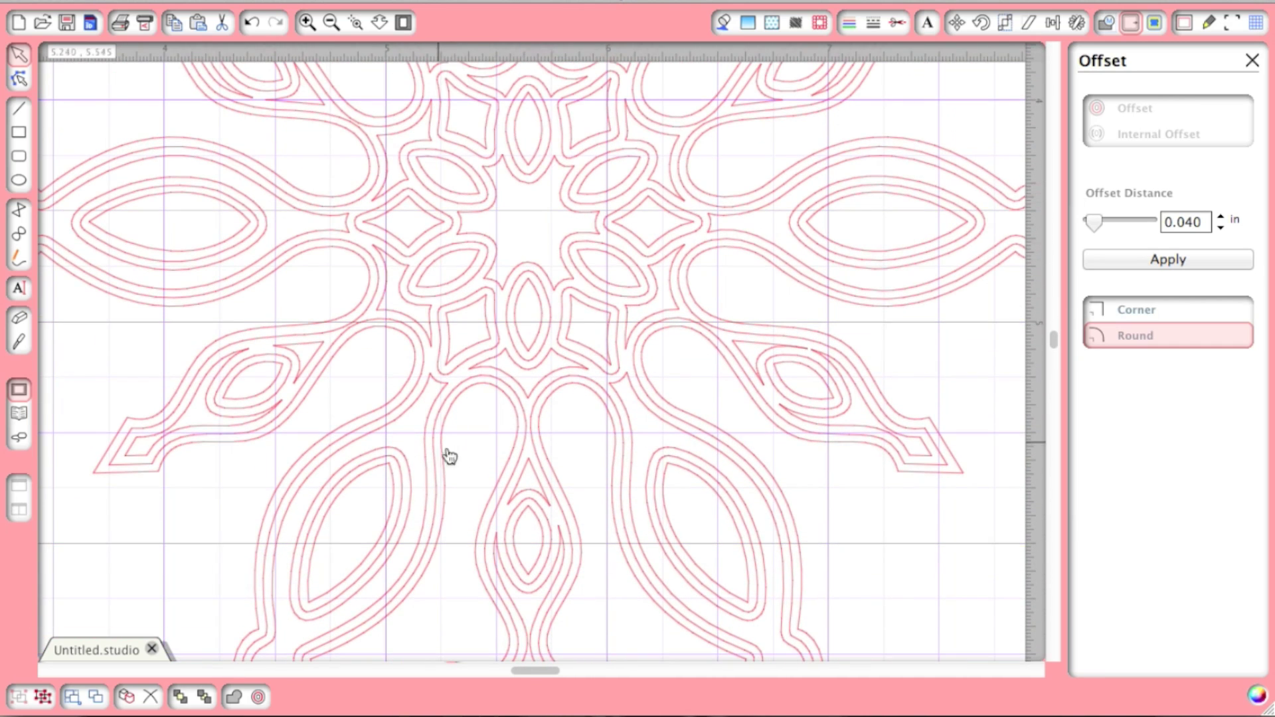
key("ctrl+z")
key("ctrl+z")
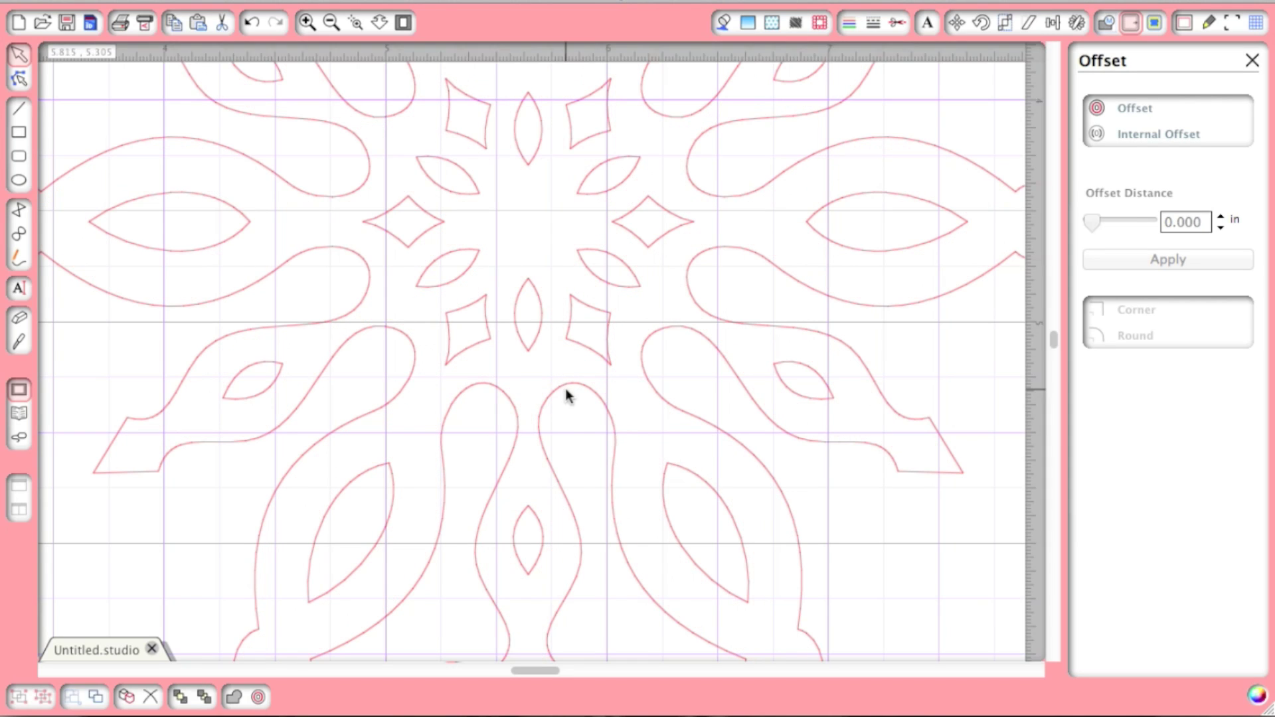
key("ctrl+z")
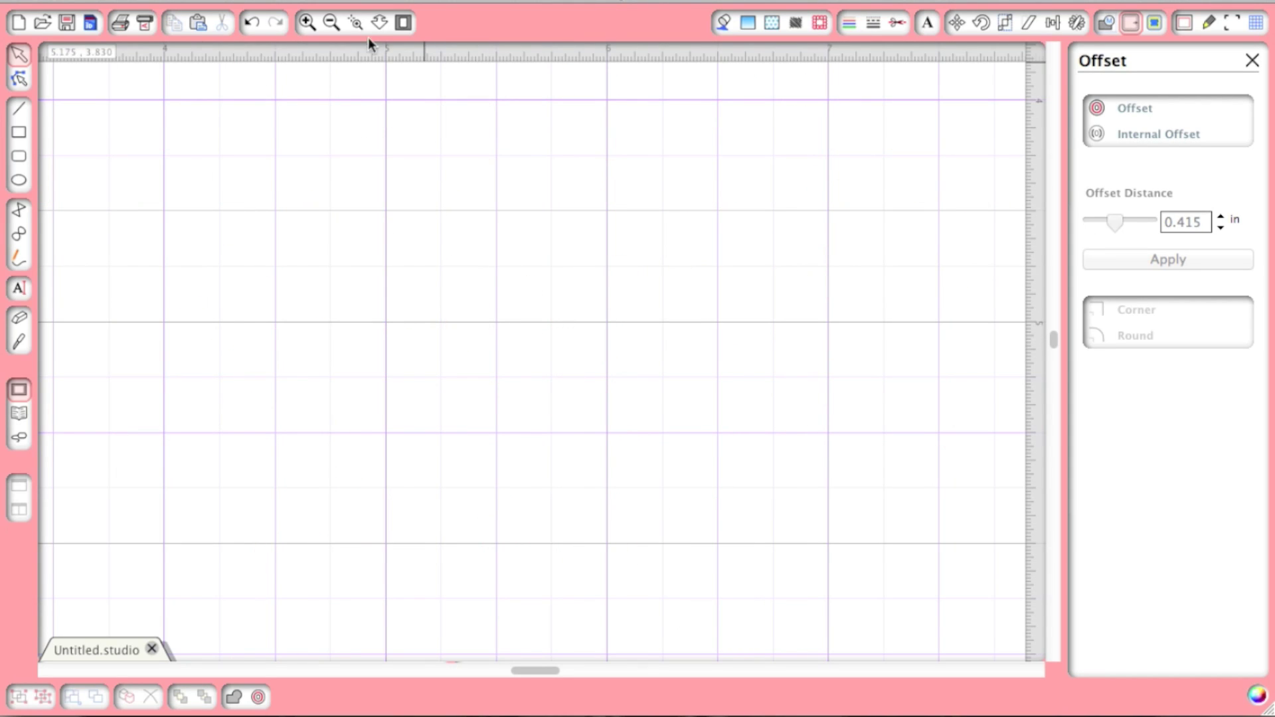
Step: Fit the mat to the window and place the arctic penguin with headphones from Recent Downloads
left_click(403, 22)
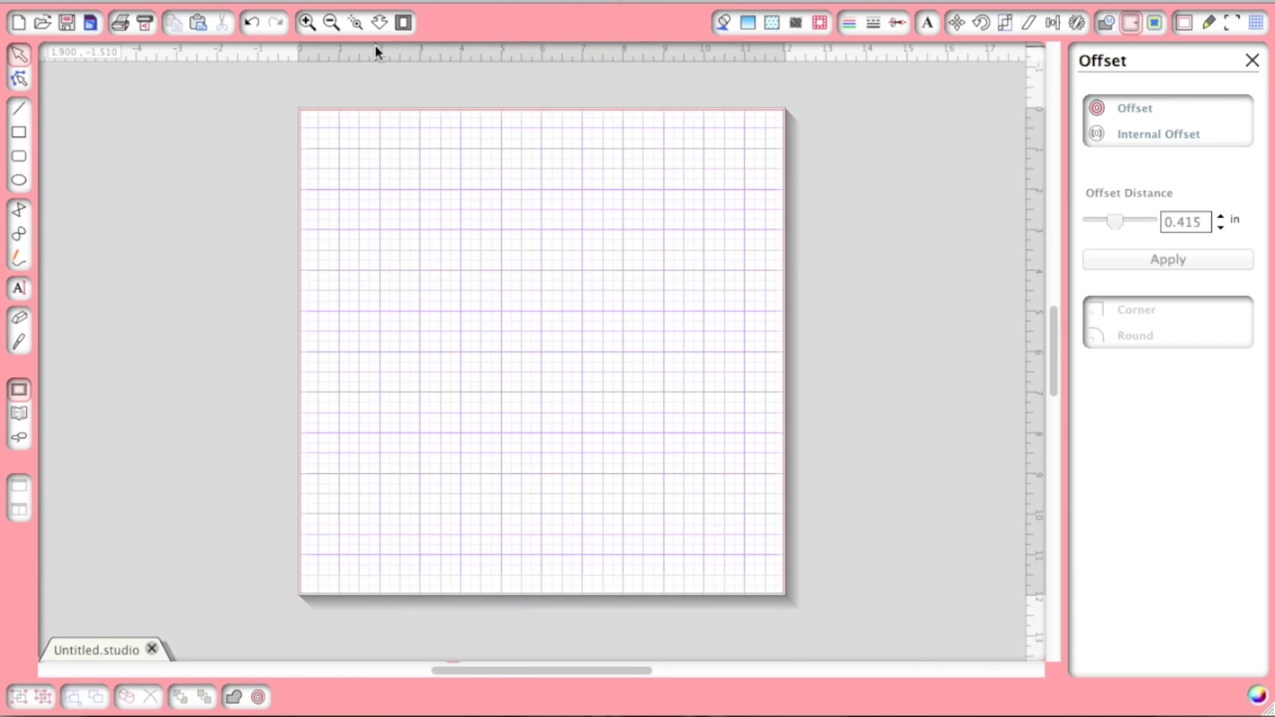
left_click(18, 414)
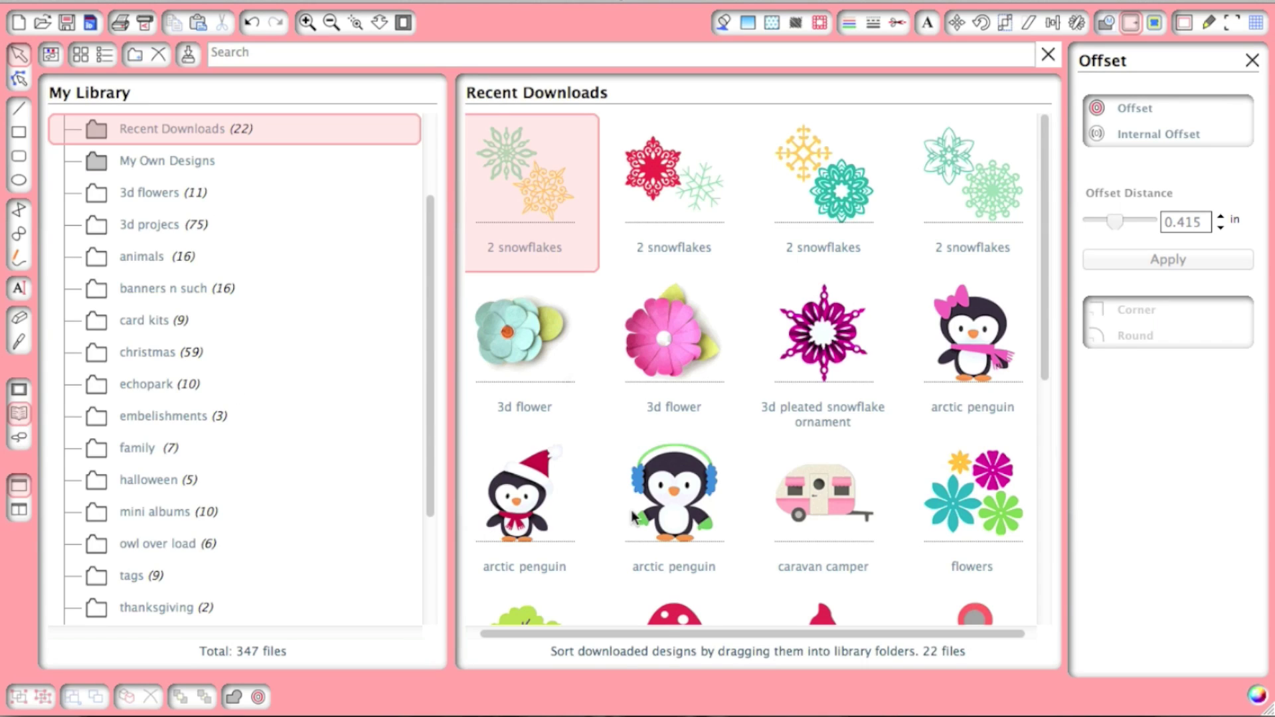
scroll(634, 517, "down", 5)
scroll(763, 421, "up", 4)
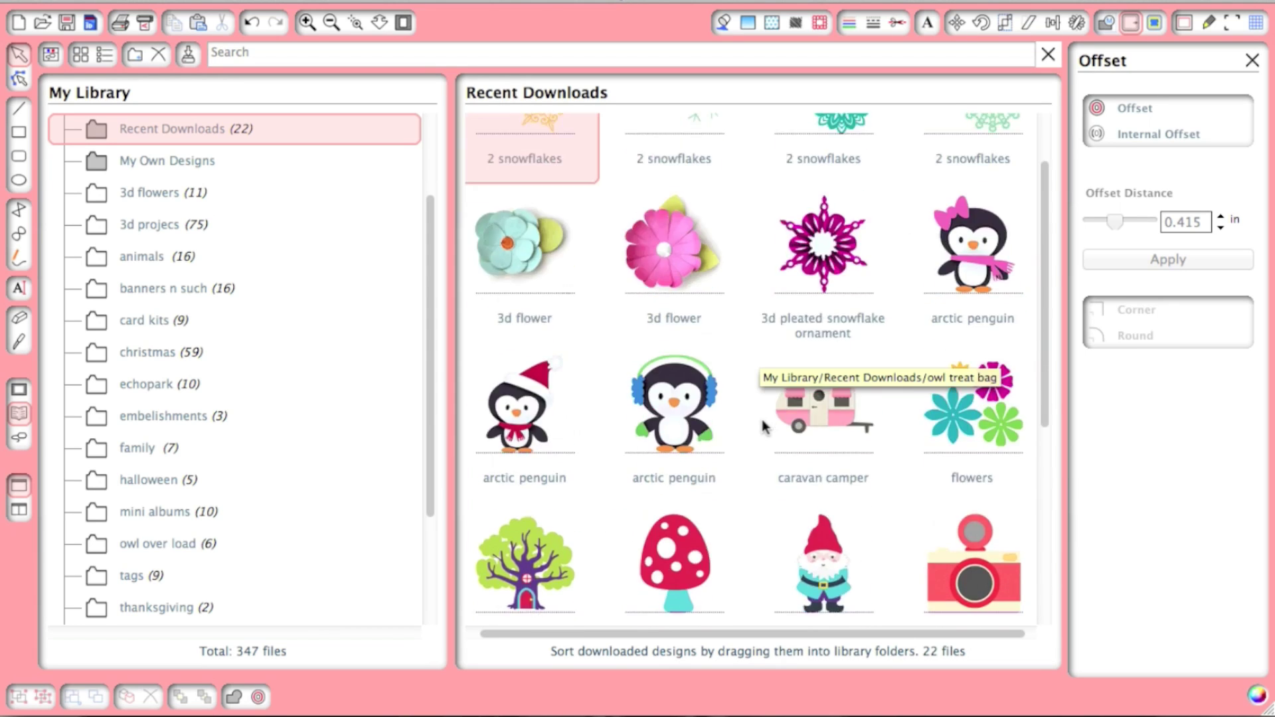
scroll(763, 426, "up", 2)
scroll(764, 426, "down", 2)
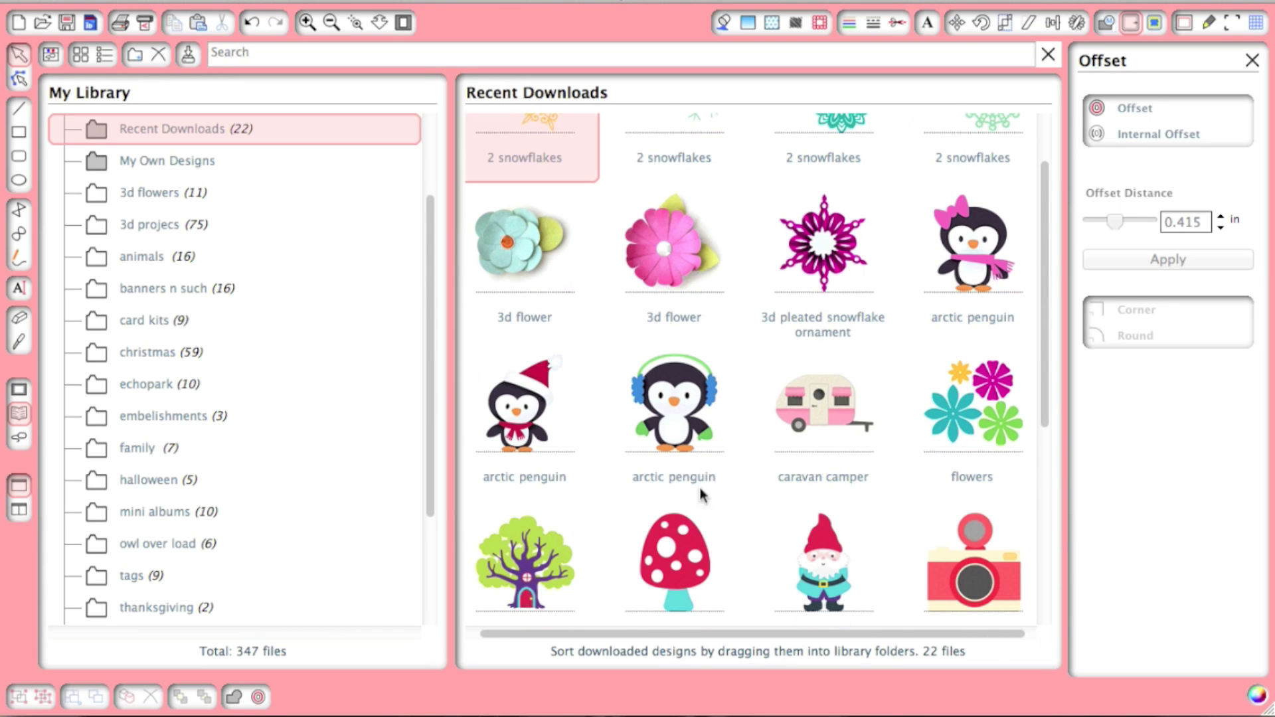
left_click(670, 405)
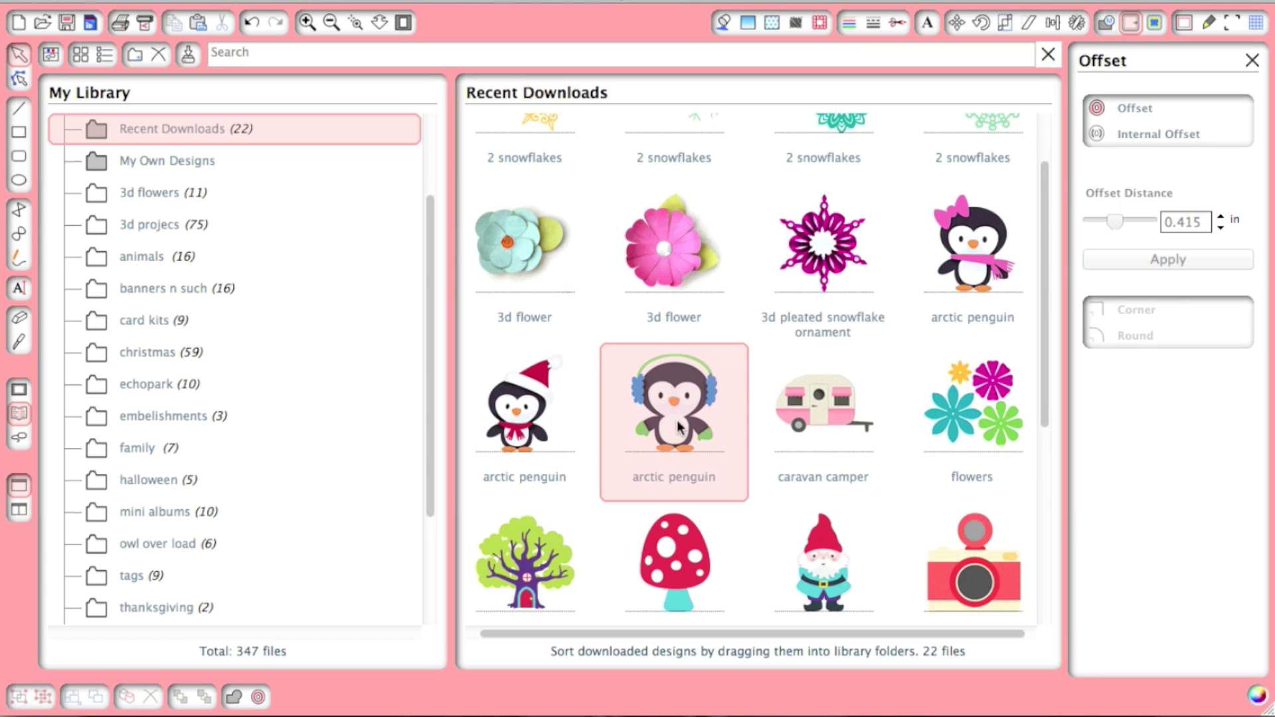
double_click(678, 421)
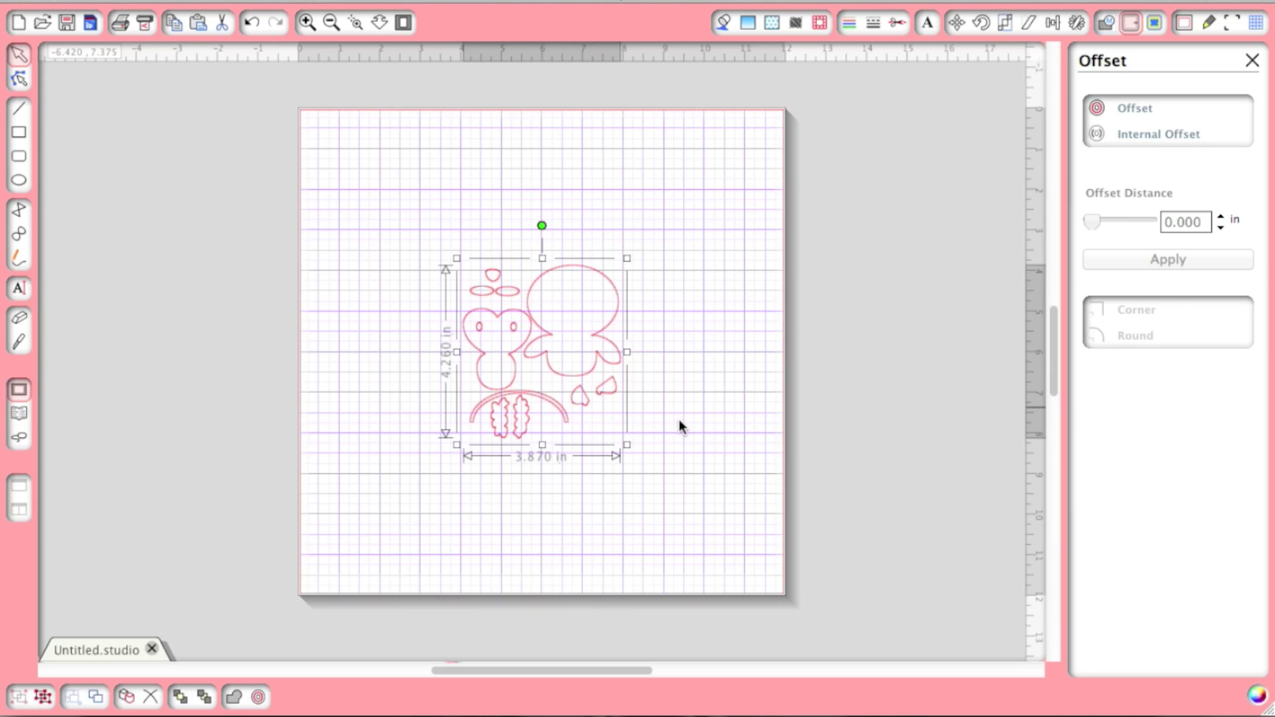
Step: Ungroup the penguin design into its separate pieces
left_click(543, 336)
right_click(543, 334)
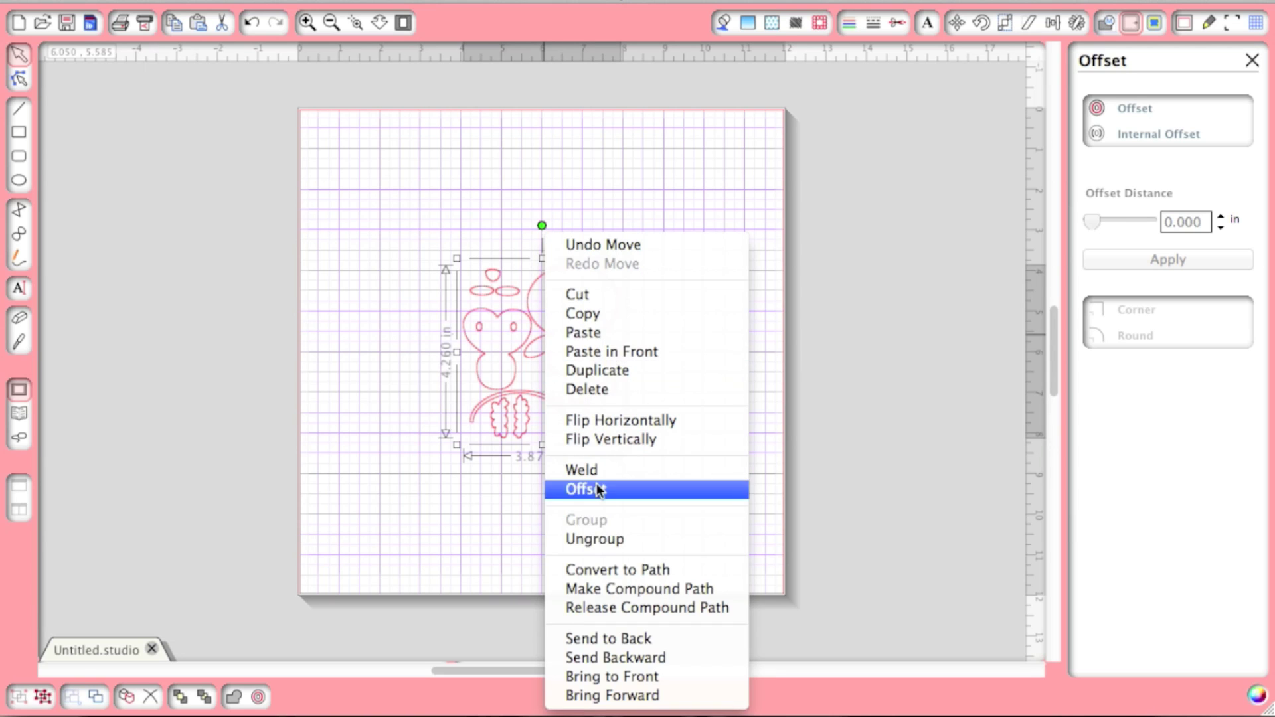
left_click(606, 541)
left_click(678, 311)
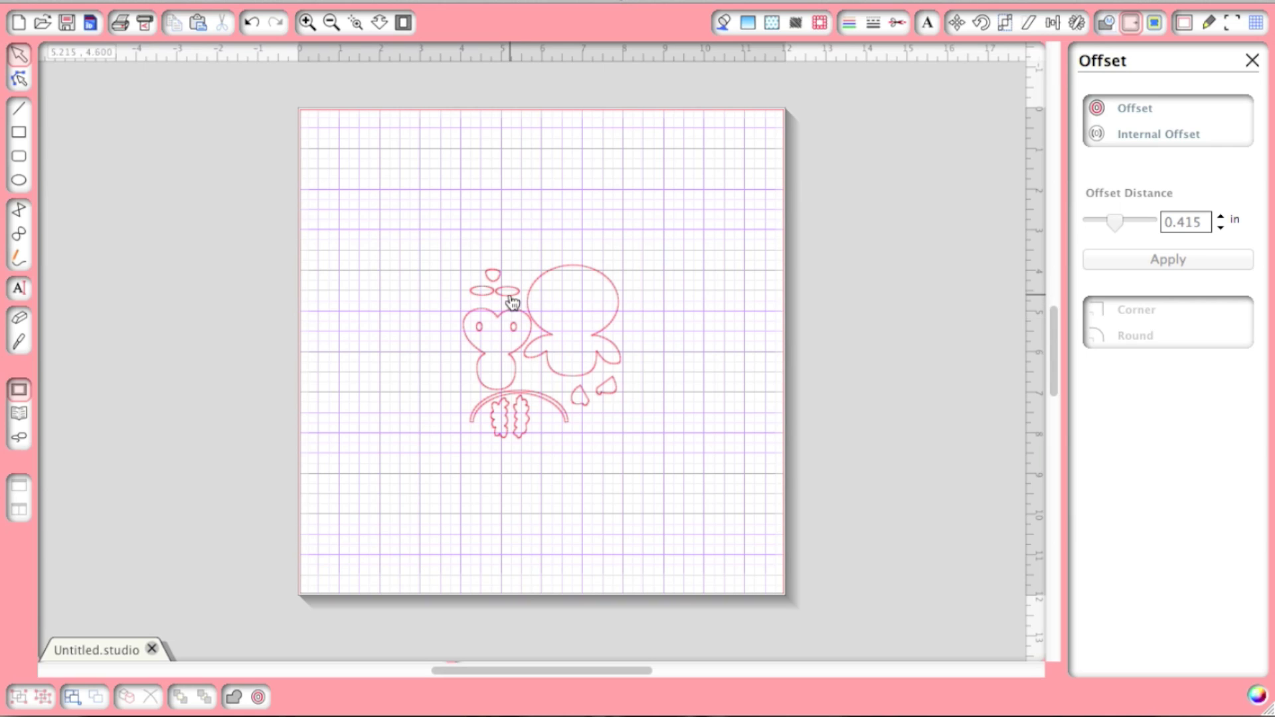
Step: Move the head-and-body shape up and set both small ovals beneath it as feet
left_click_drag(512, 298, 747, 273)
left_click_drag(611, 292, 616, 168)
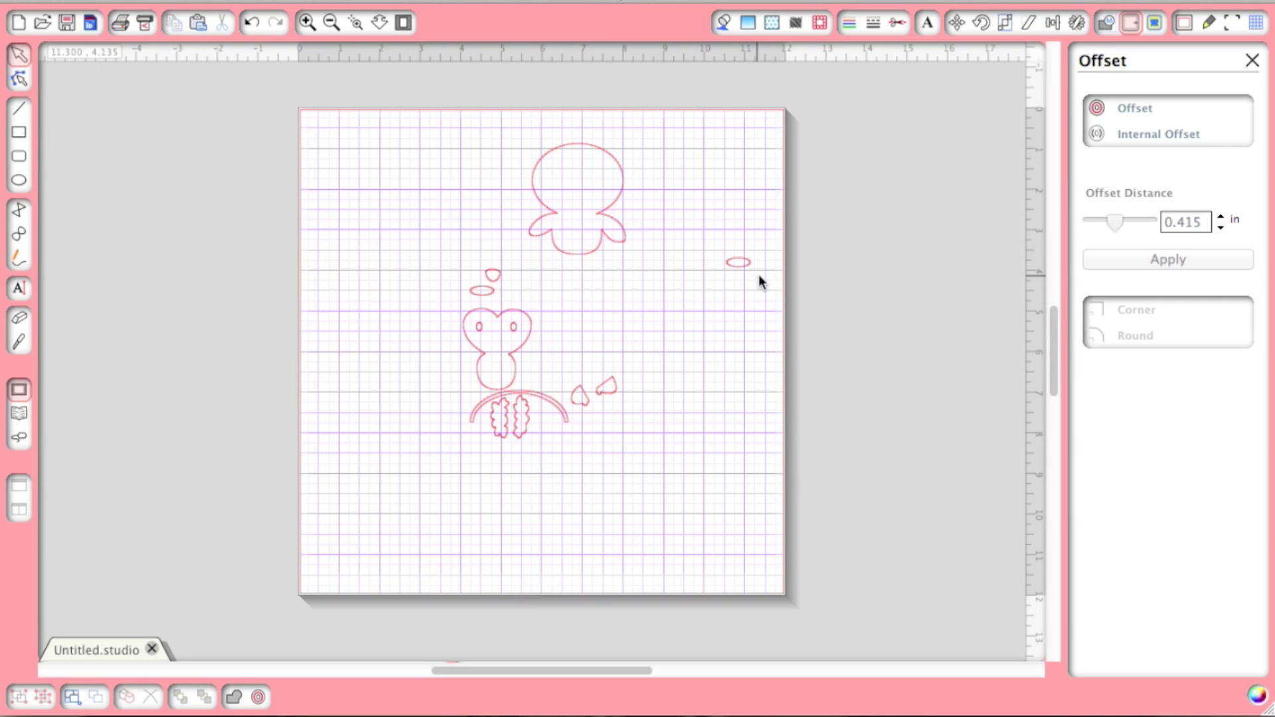
left_click_drag(740, 275, 593, 269)
left_click(592, 264)
left_click_drag(497, 303, 581, 270)
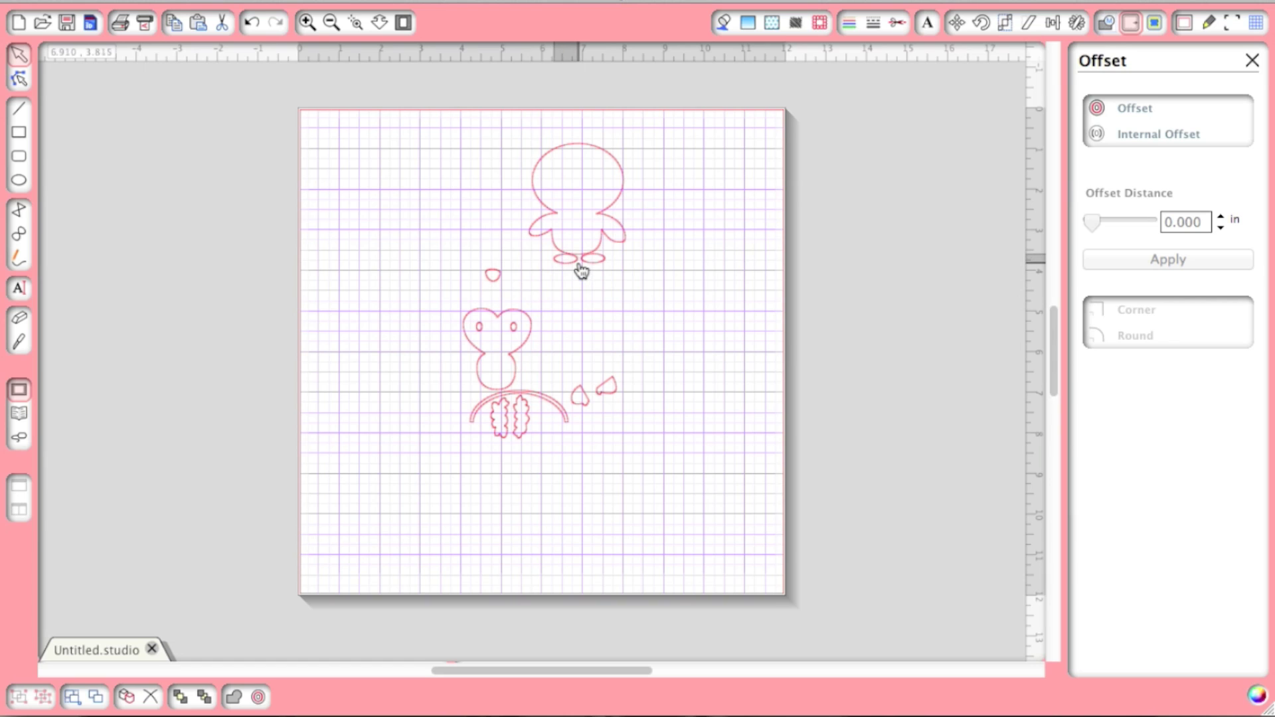
left_click(408, 61)
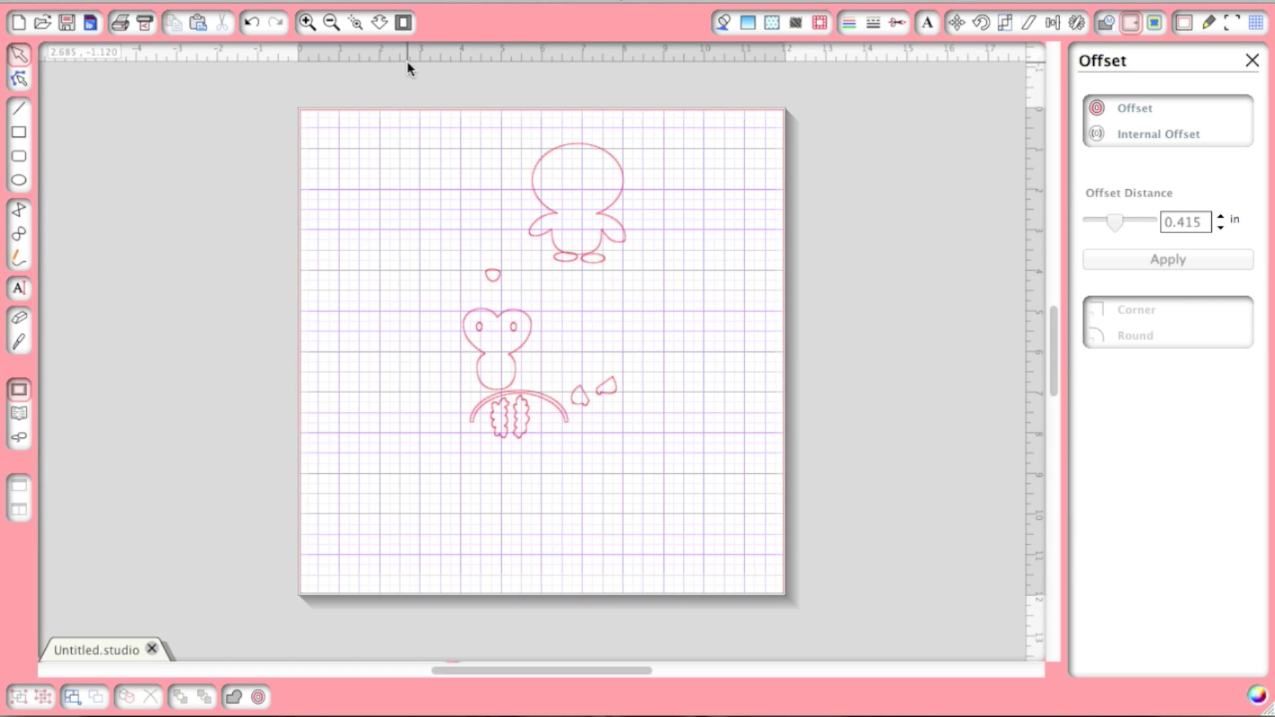
Step: Zoom in on the body and feet, nudge the right foot left, and select both feet
left_click(354, 24)
left_click_drag(668, 100, 447, 525)
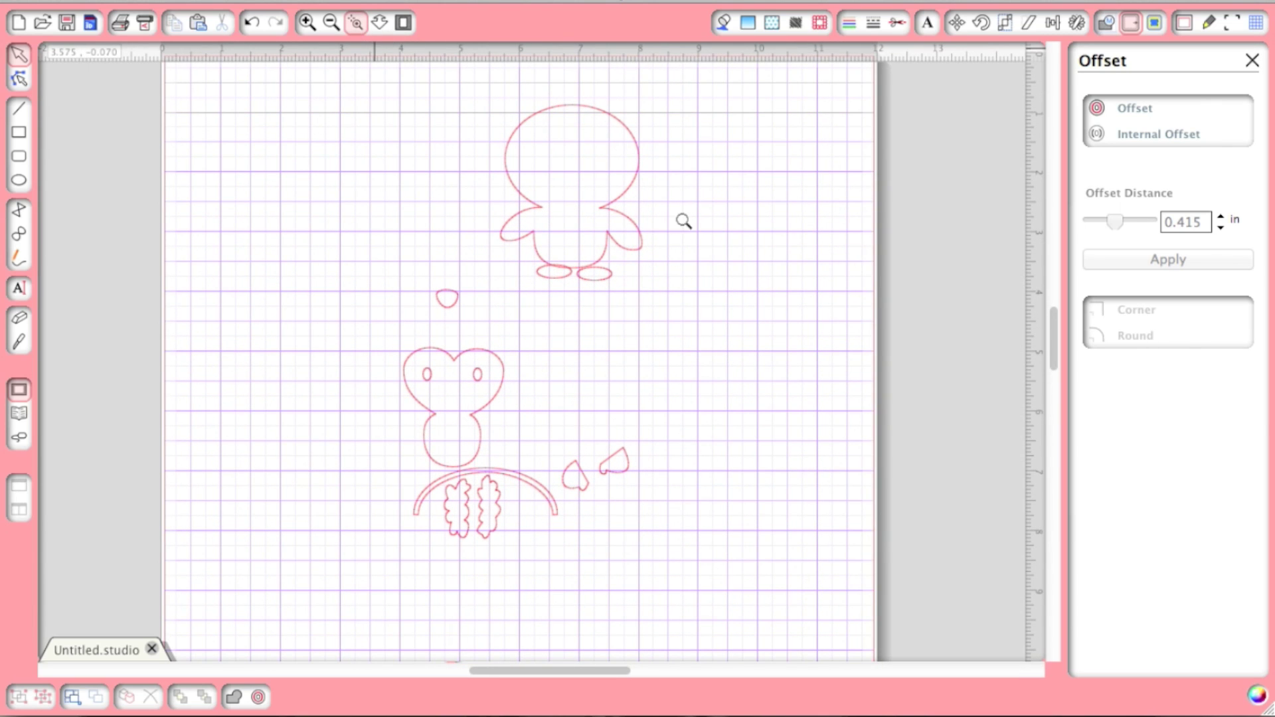
left_click_drag(696, 74, 444, 421)
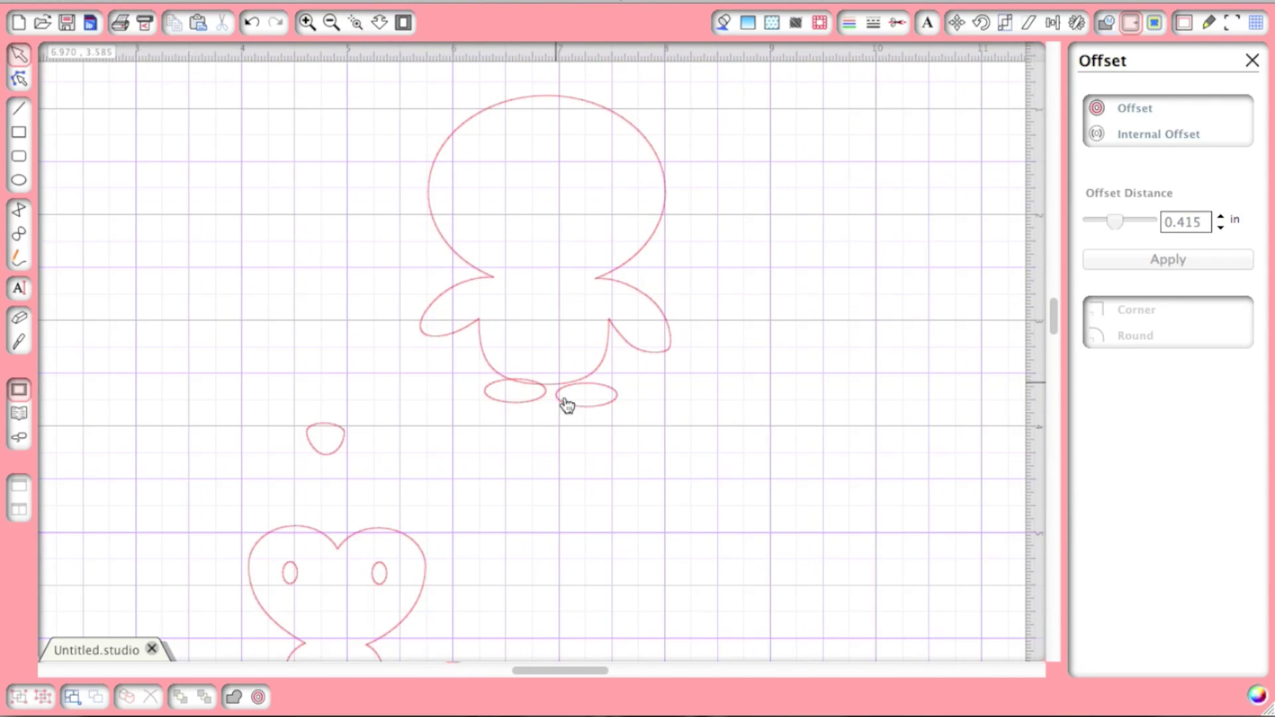
left_click_drag(584, 408, 578, 401)
left_click_drag(680, 415, 469, 361)
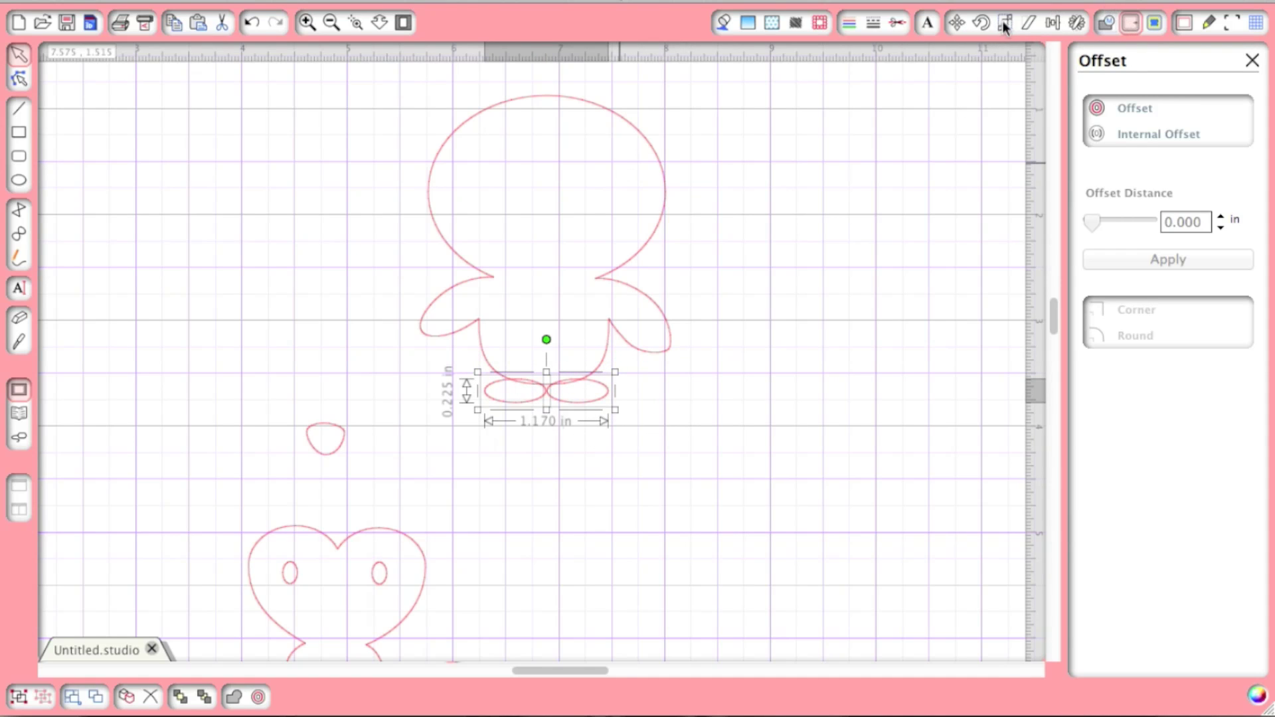
Step: Align the two feet by their bottoms and space them evenly horizontally
left_click(1053, 23)
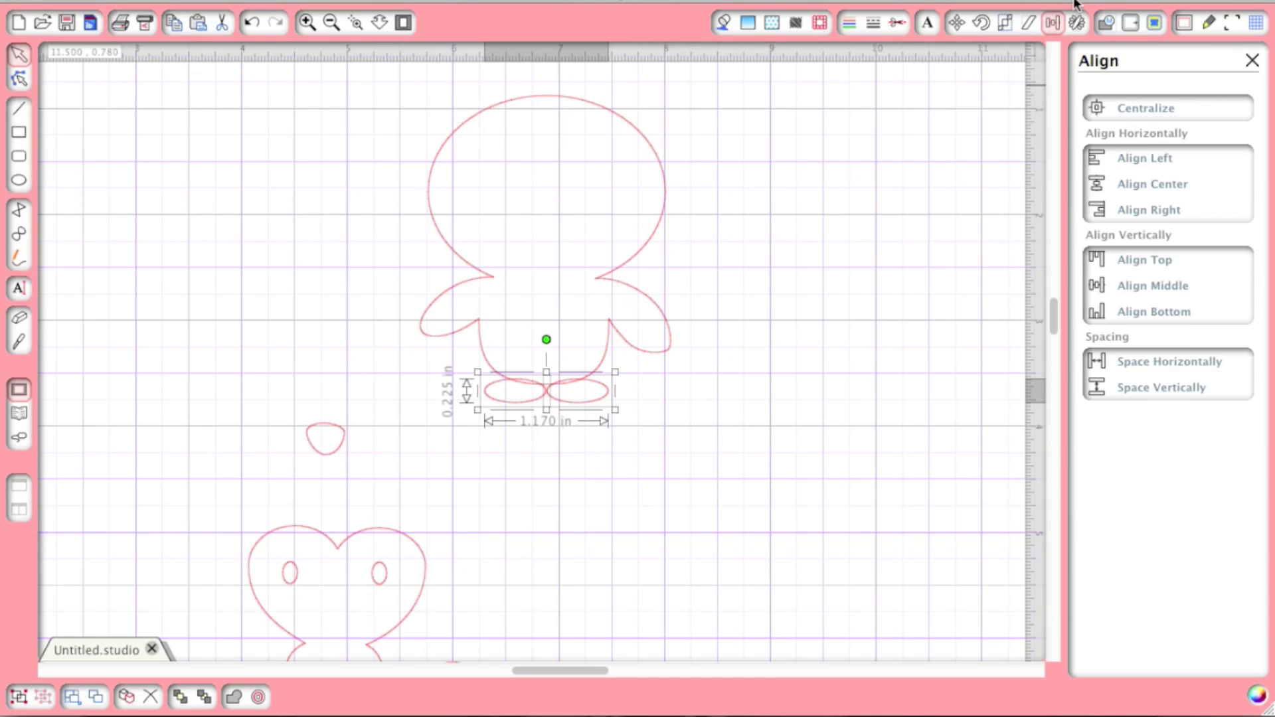
left_click(1160, 312)
left_click(1126, 360)
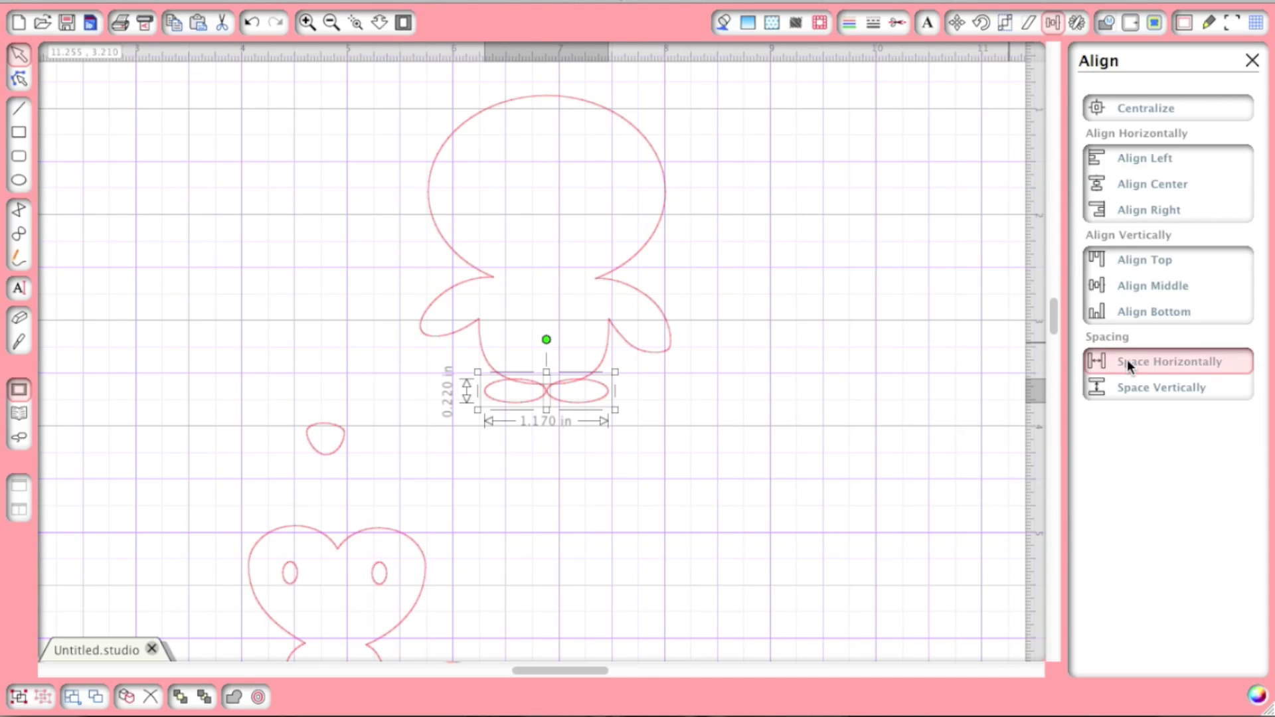
Step: Move the two leaf shapes together up to the top right of the mat
left_click(675, 455)
scroll(676, 458, "down", 5)
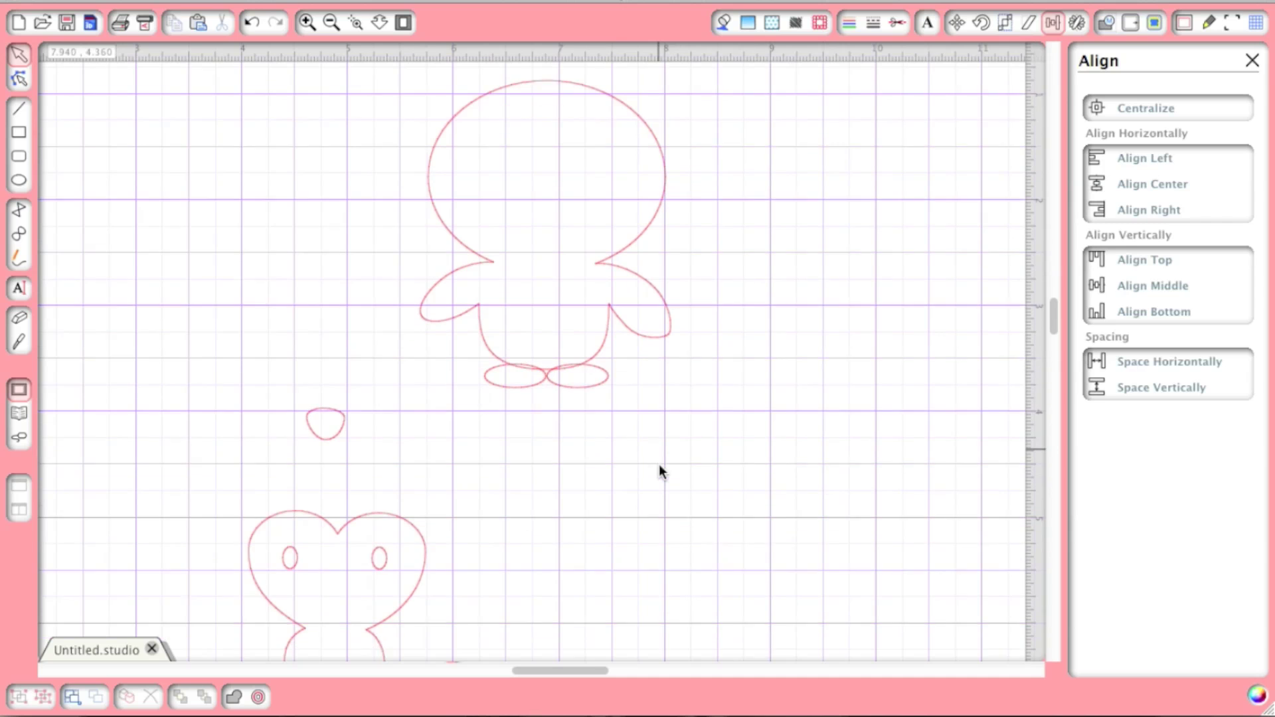
scroll(549, 465, "down", 5)
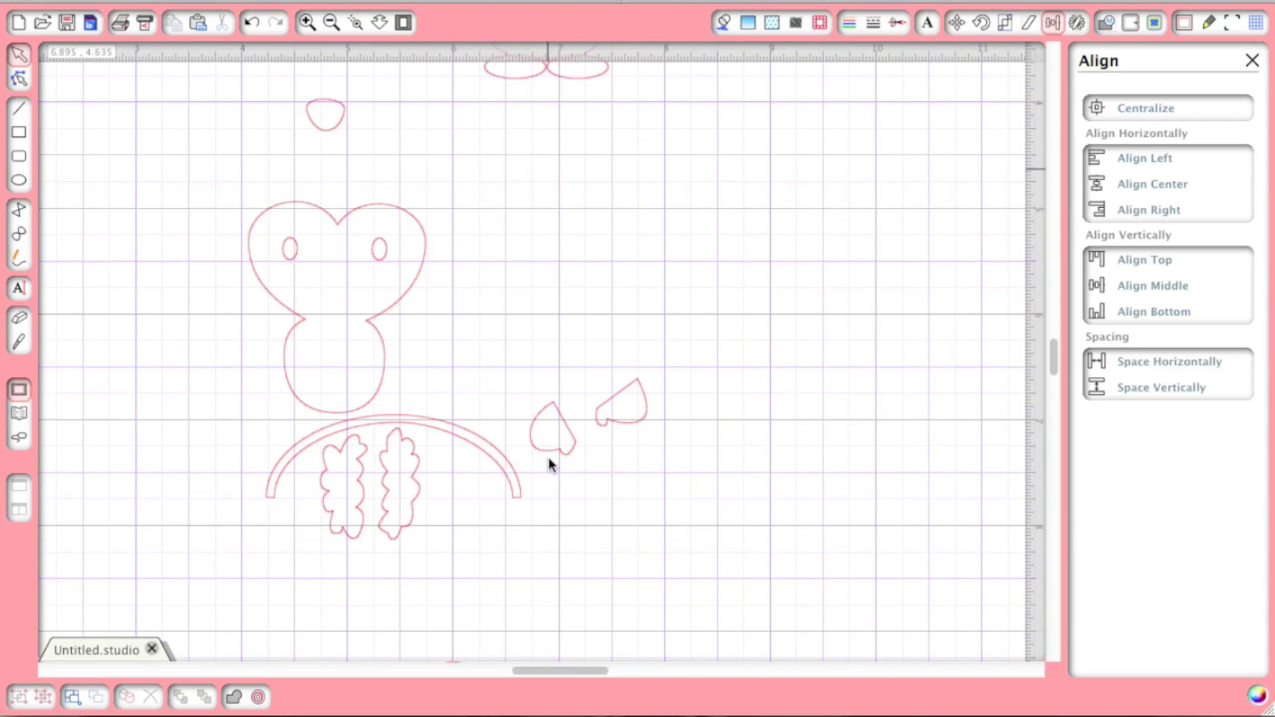
left_click_drag(473, 448, 616, 140)
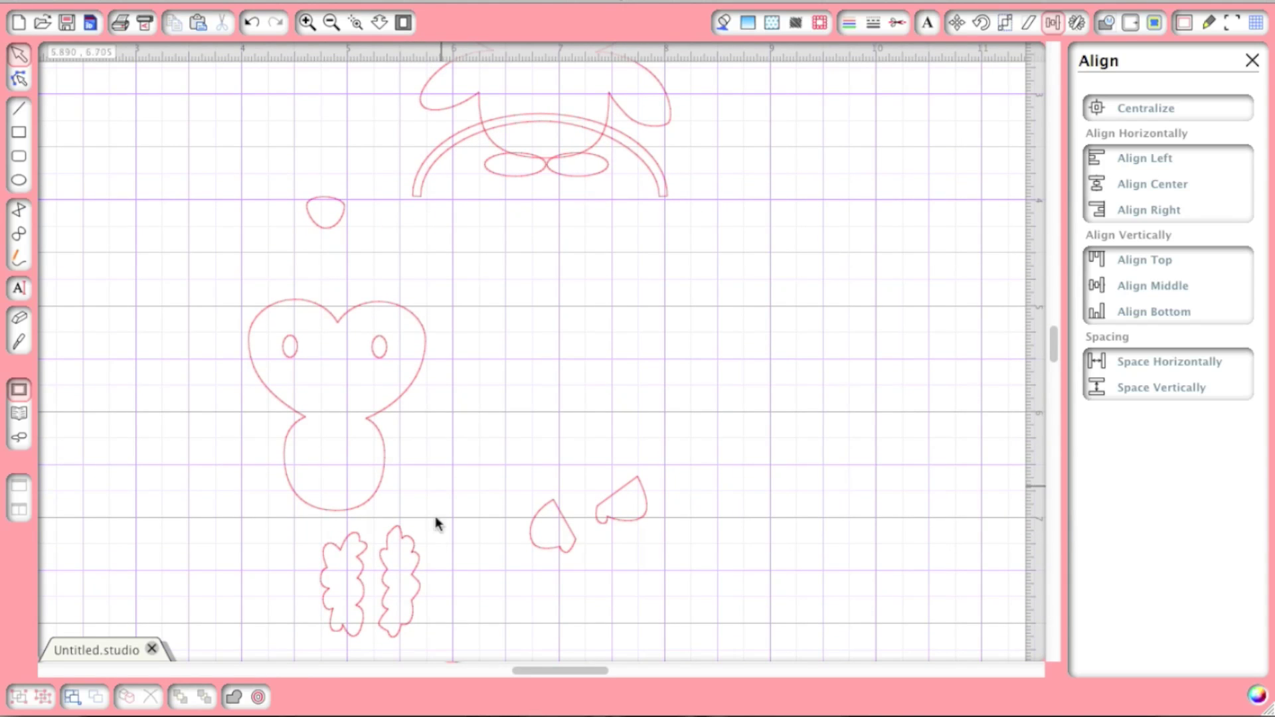
left_click_drag(429, 515, 278, 636)
left_click_drag(444, 456, 286, 667)
left_click_drag(375, 506, 727, 91)
Step: Move the two small petal shapes up below the leaves
left_click_drag(684, 484, 529, 624)
left_click_drag(563, 582, 763, 208)
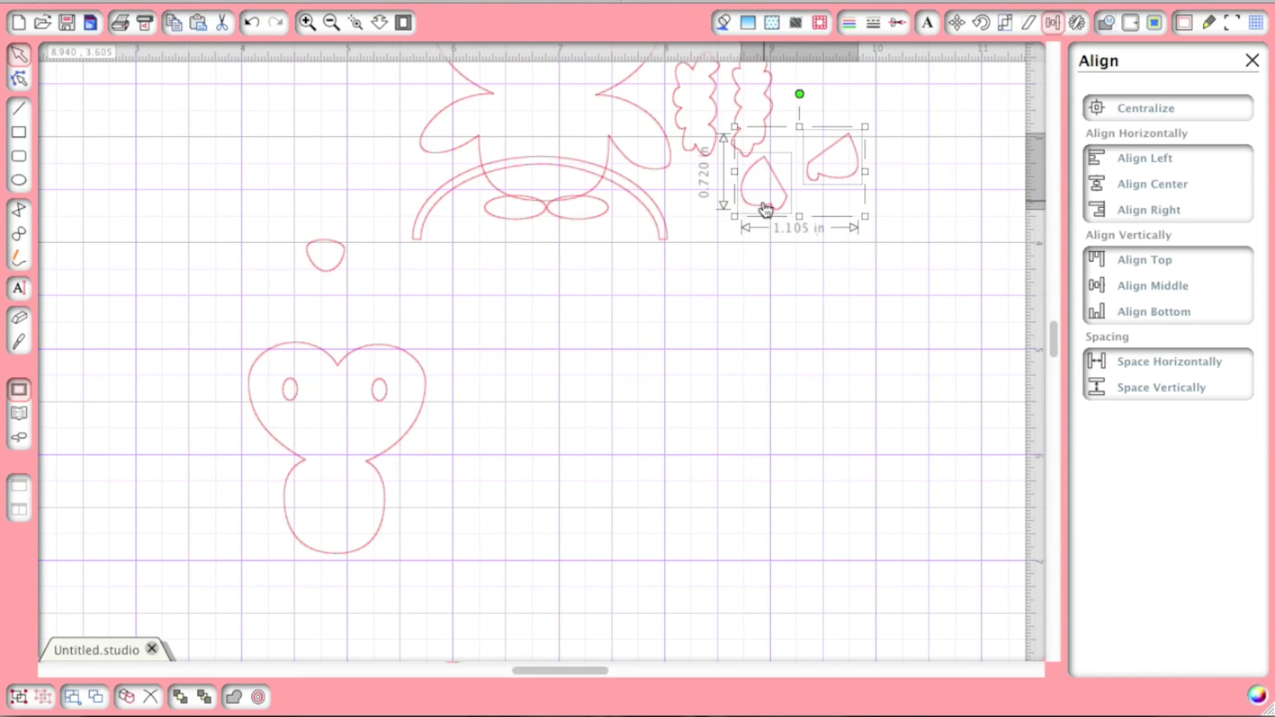
scroll(631, 457, "down", 6)
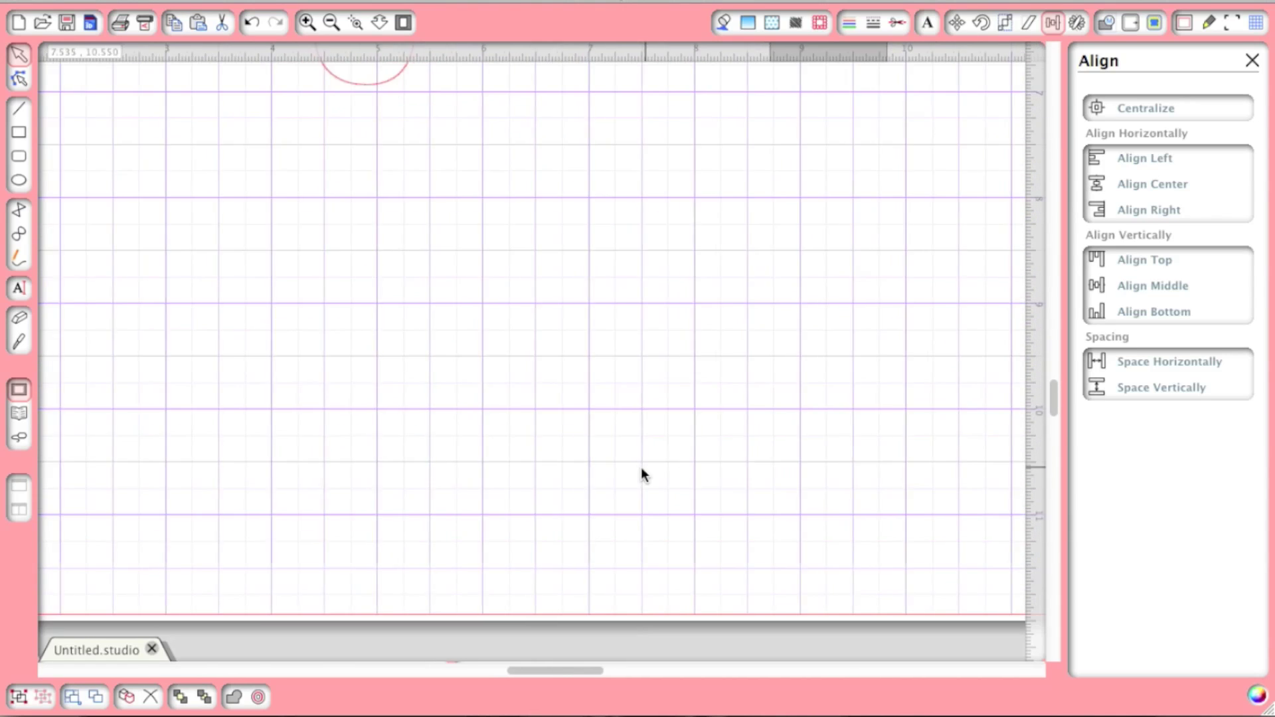
scroll(640, 467, "up", 5)
scroll(640, 467, "left", 2)
scroll(640, 467, "up", 10)
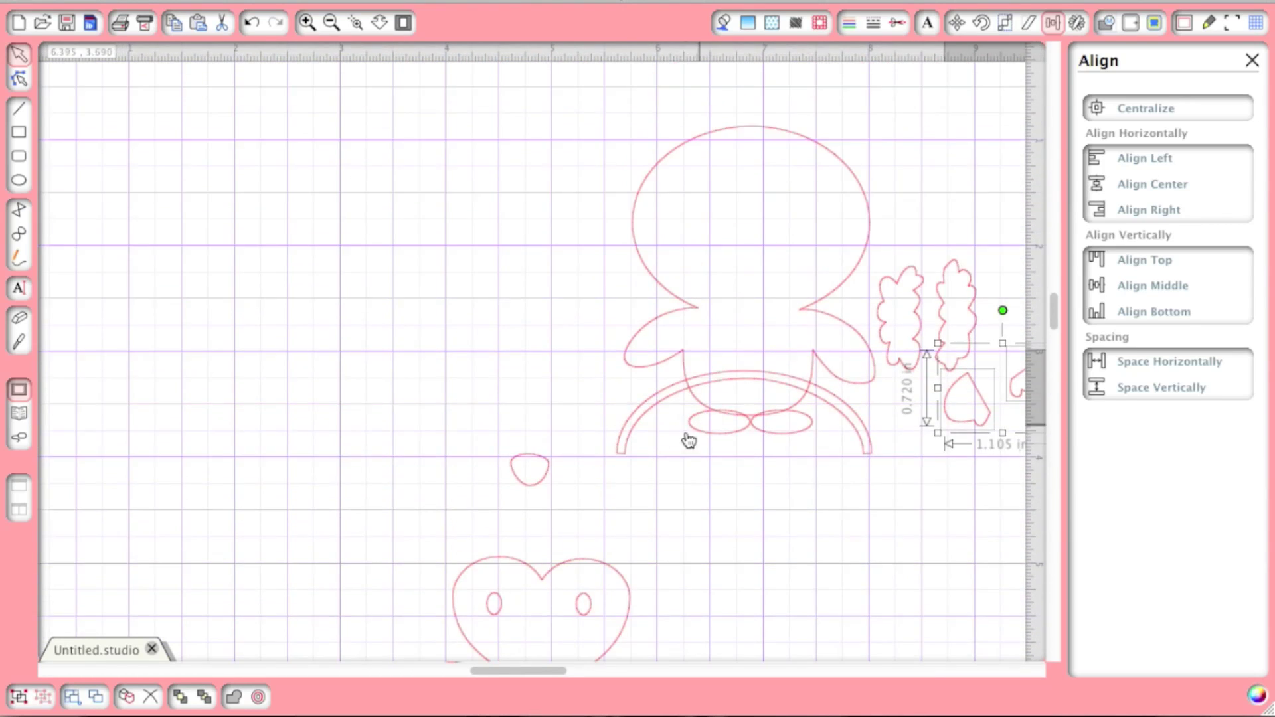
scroll(657, 415, "up", 5)
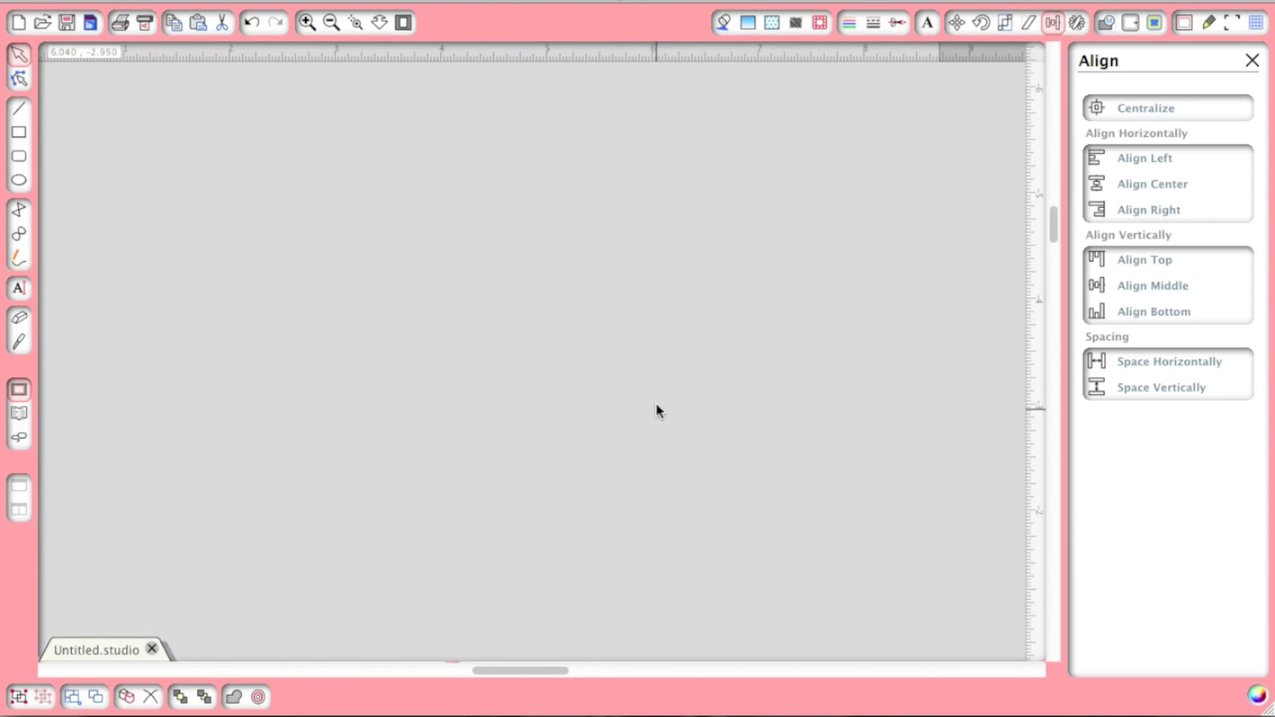
scroll(597, 299, "right", 2)
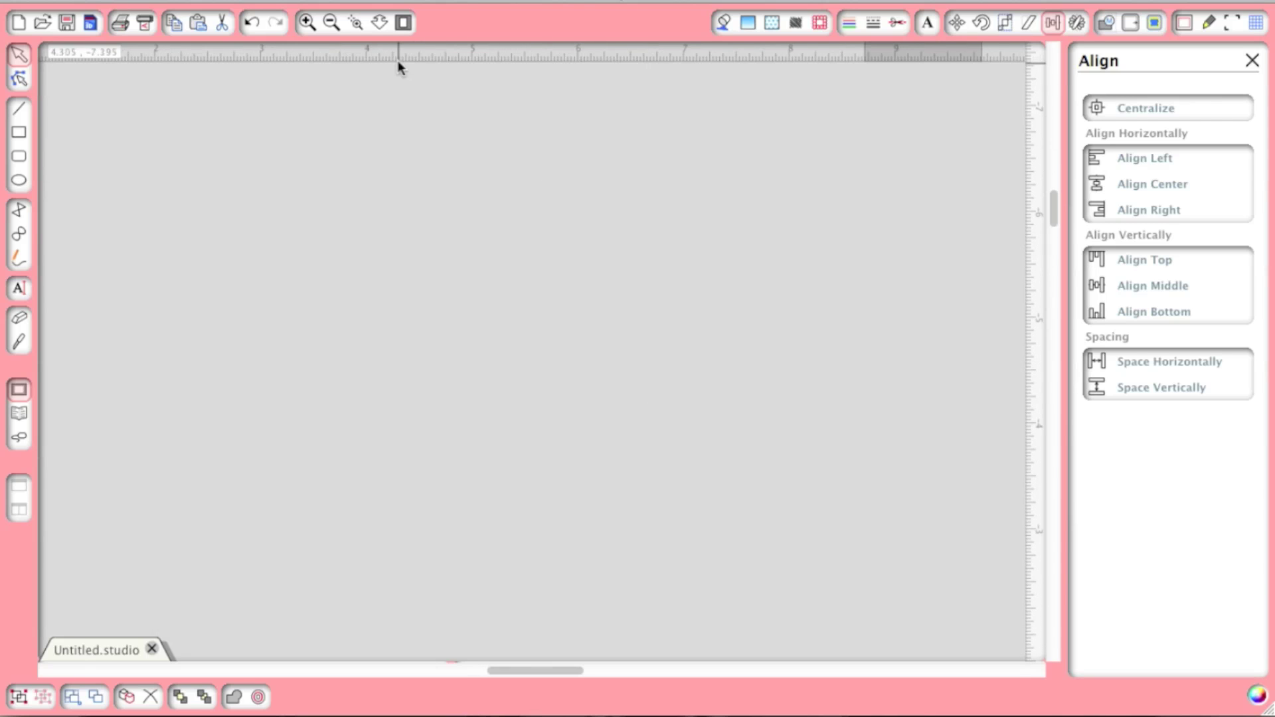
Step: Zoom out, deselect the heart pieces, and show the library's Recent Downloads
left_click(331, 21)
left_click(330, 22)
scroll(460, 238, "up", 3)
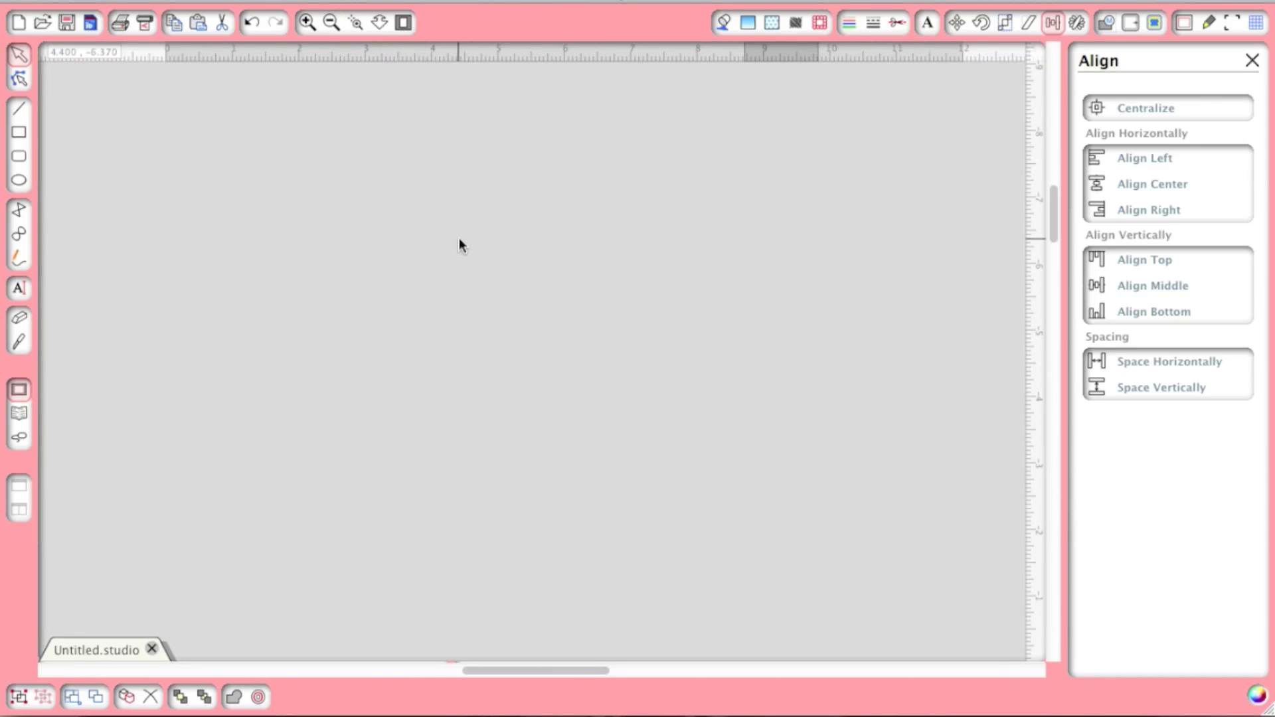
left_click_drag(1053, 221, 1052, 320)
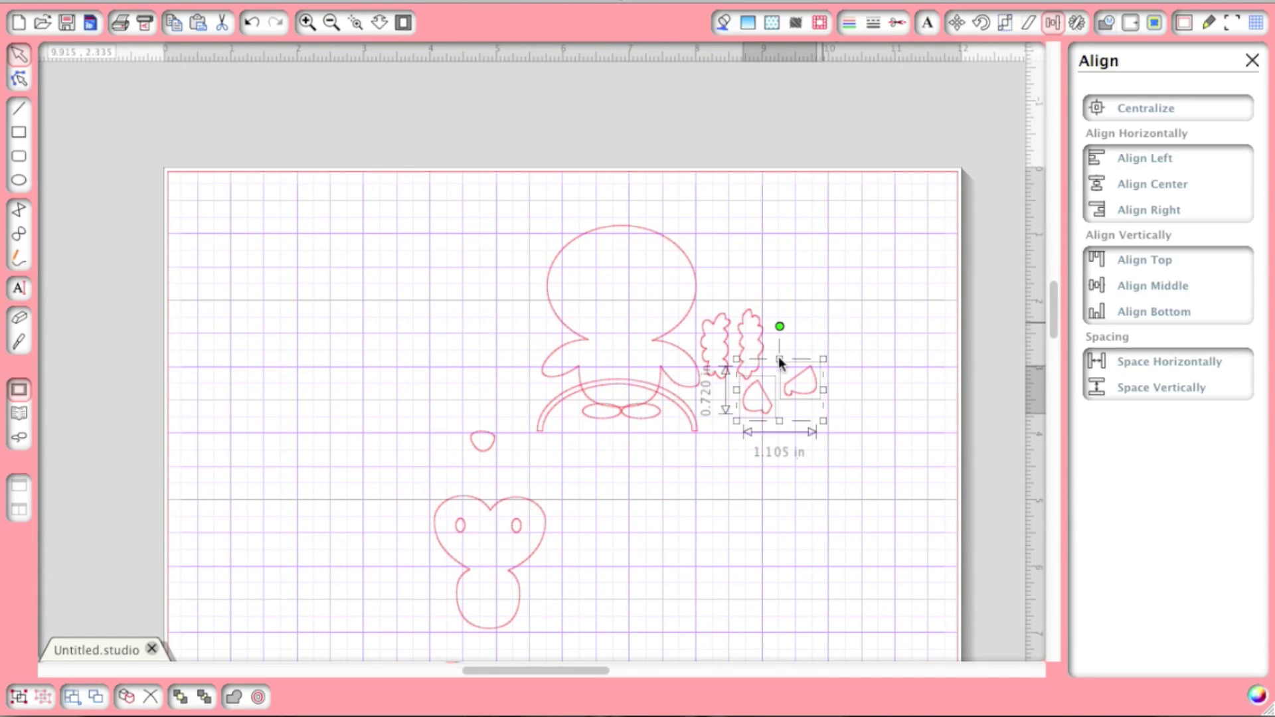
left_click(341, 324)
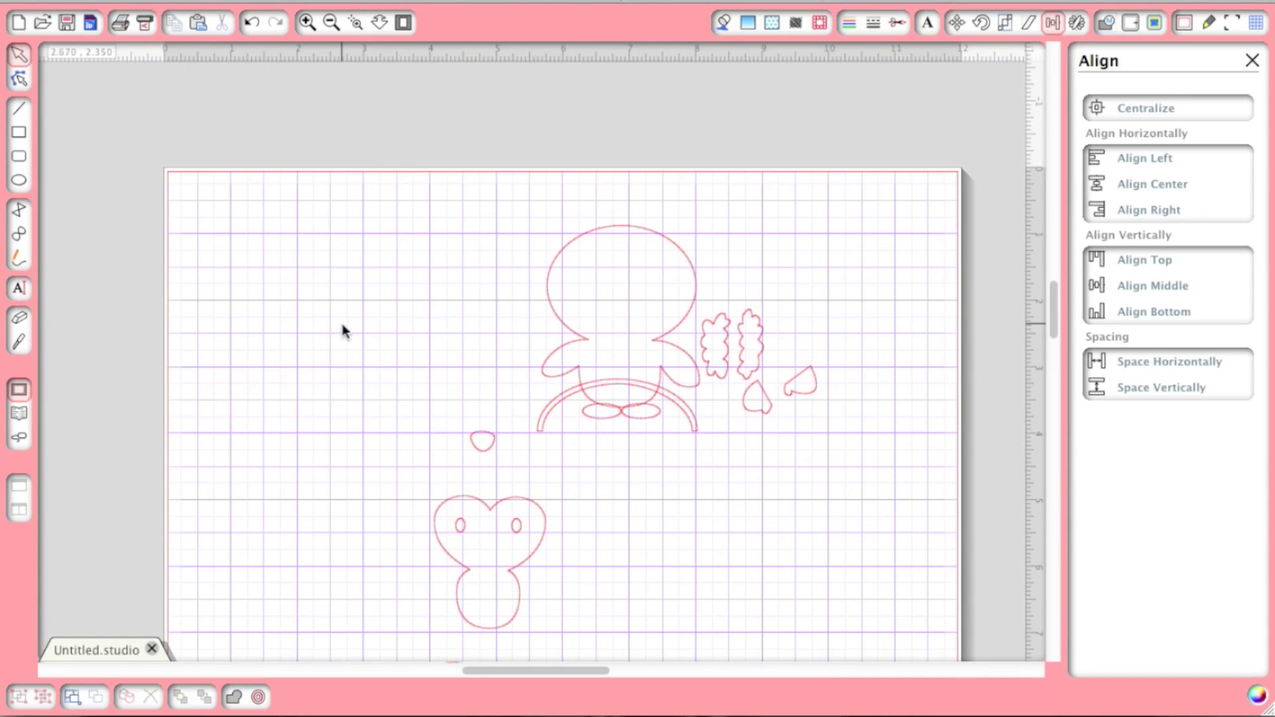
left_click(18, 414)
Step: Back on the mat, fit the headband arc and both cloud earmuffs onto the penguin's head
left_click(18, 415)
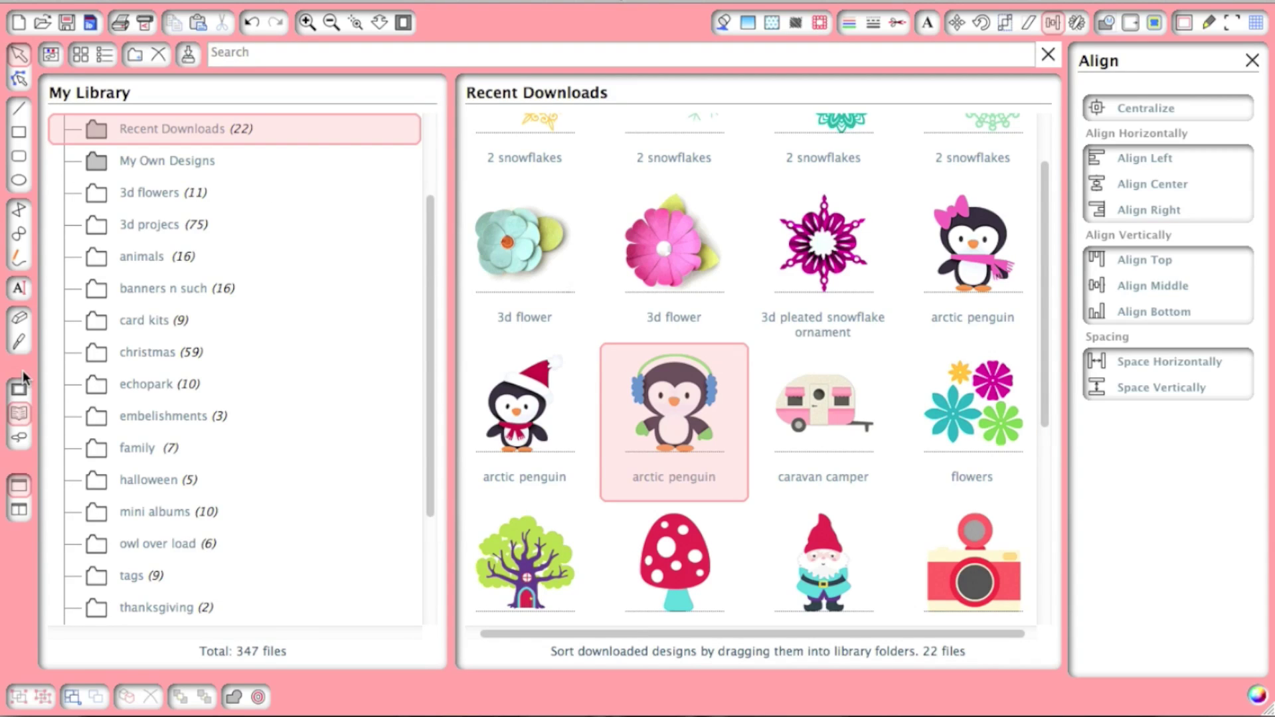
left_click(19, 391)
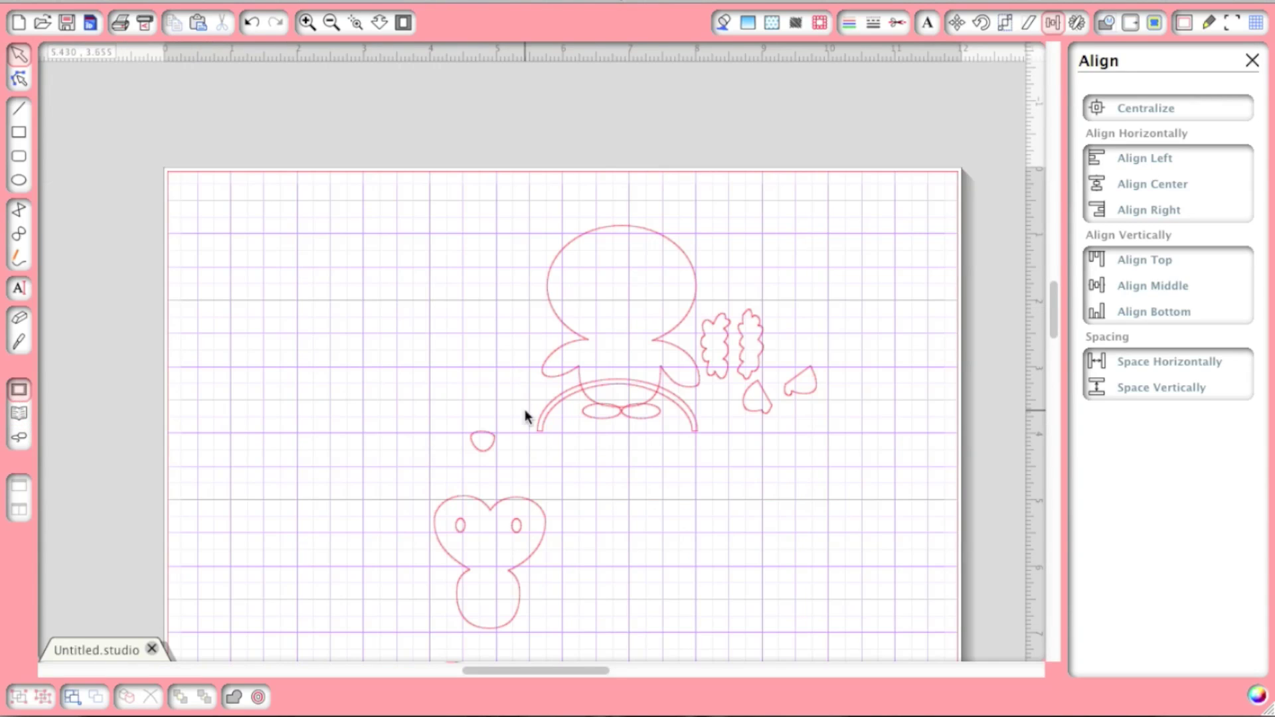
left_click_drag(638, 394, 644, 237)
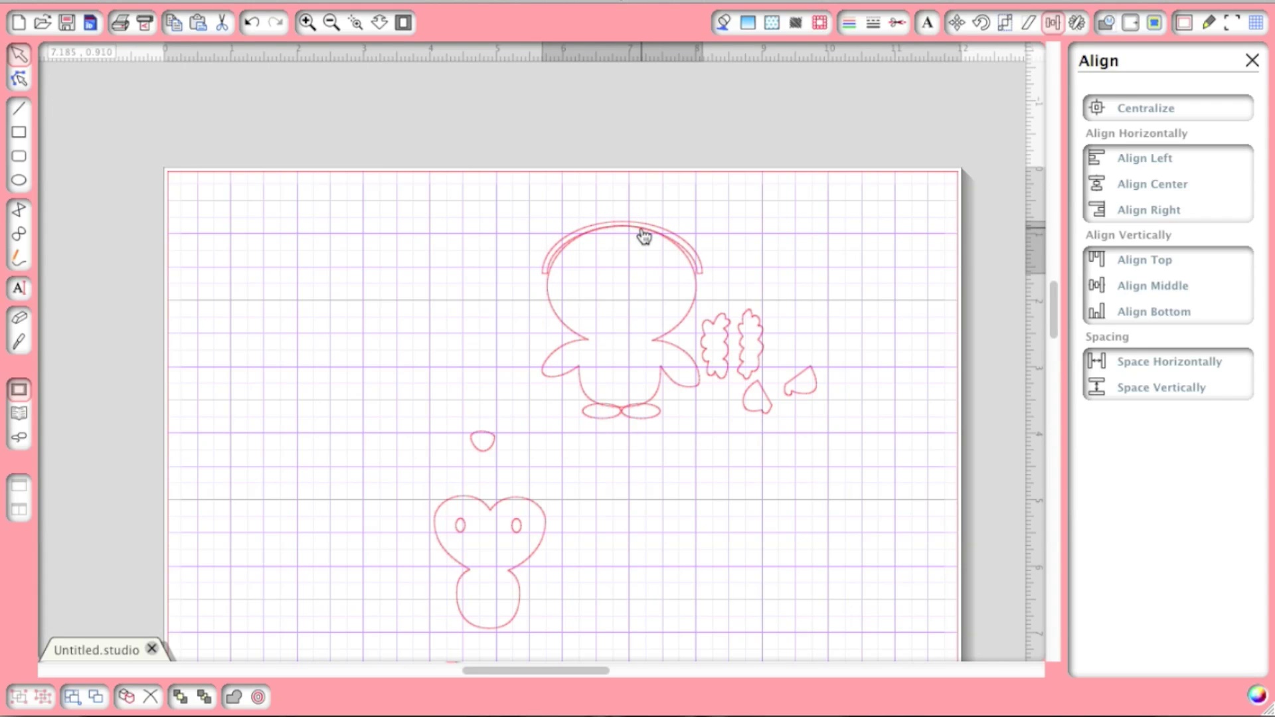
left_click_drag(719, 343, 547, 282)
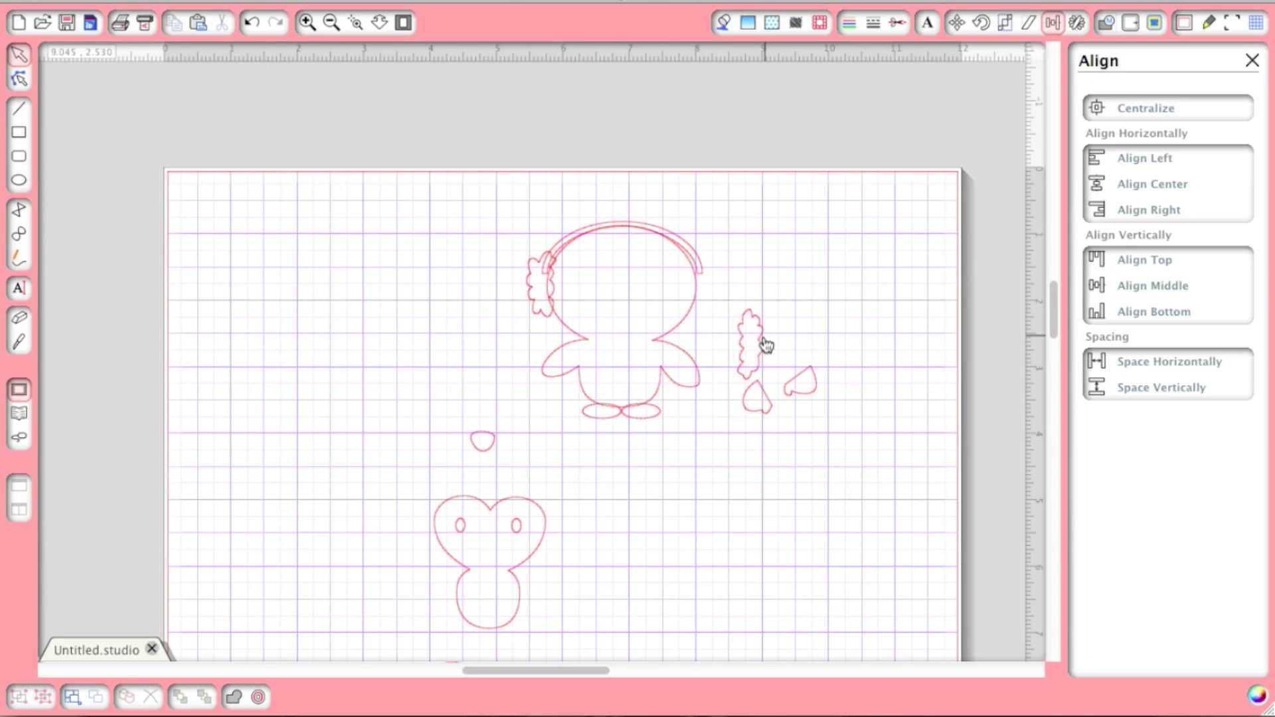
left_click_drag(759, 340, 714, 284)
Step: Place a heart on each wing and move the small oval onto the lower body
left_click_drag(764, 405, 566, 377)
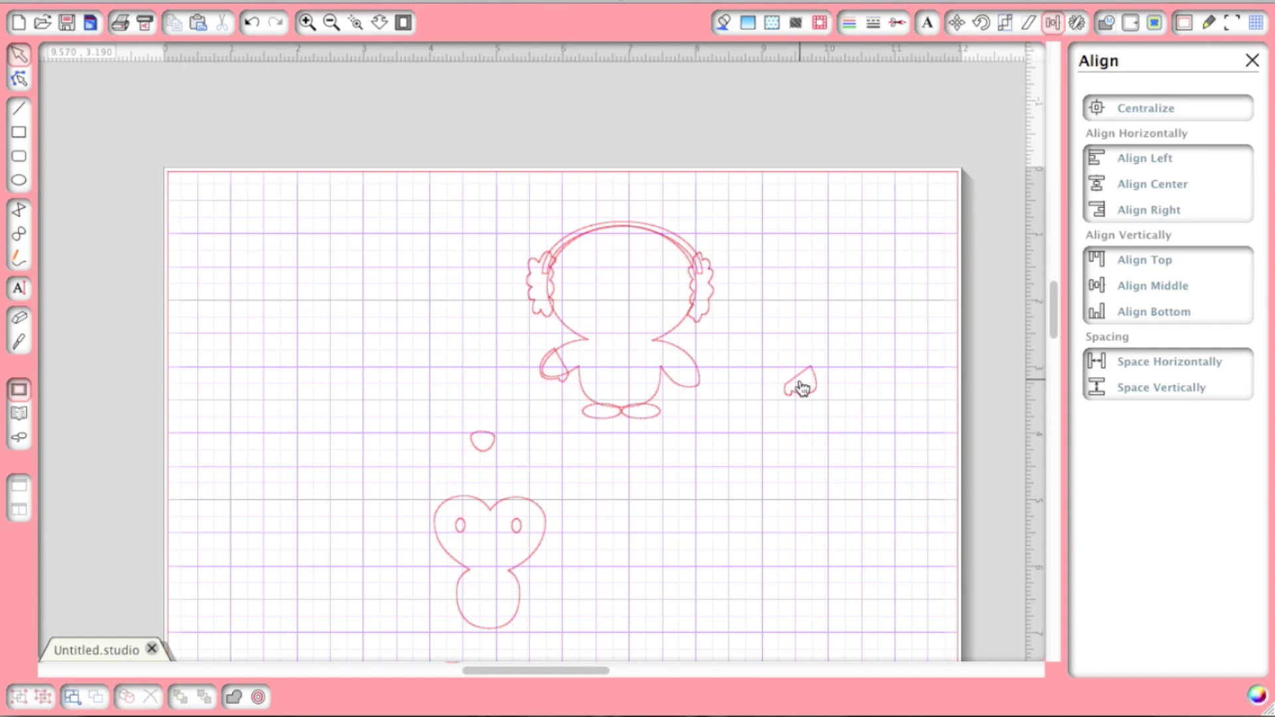
left_click_drag(802, 385, 687, 383)
left_click(786, 291)
left_click_drag(485, 445, 491, 593)
left_click(618, 455)
Step: Group all the penguin's parts into one object
left_click_drag(763, 183, 478, 498)
right_click(612, 408)
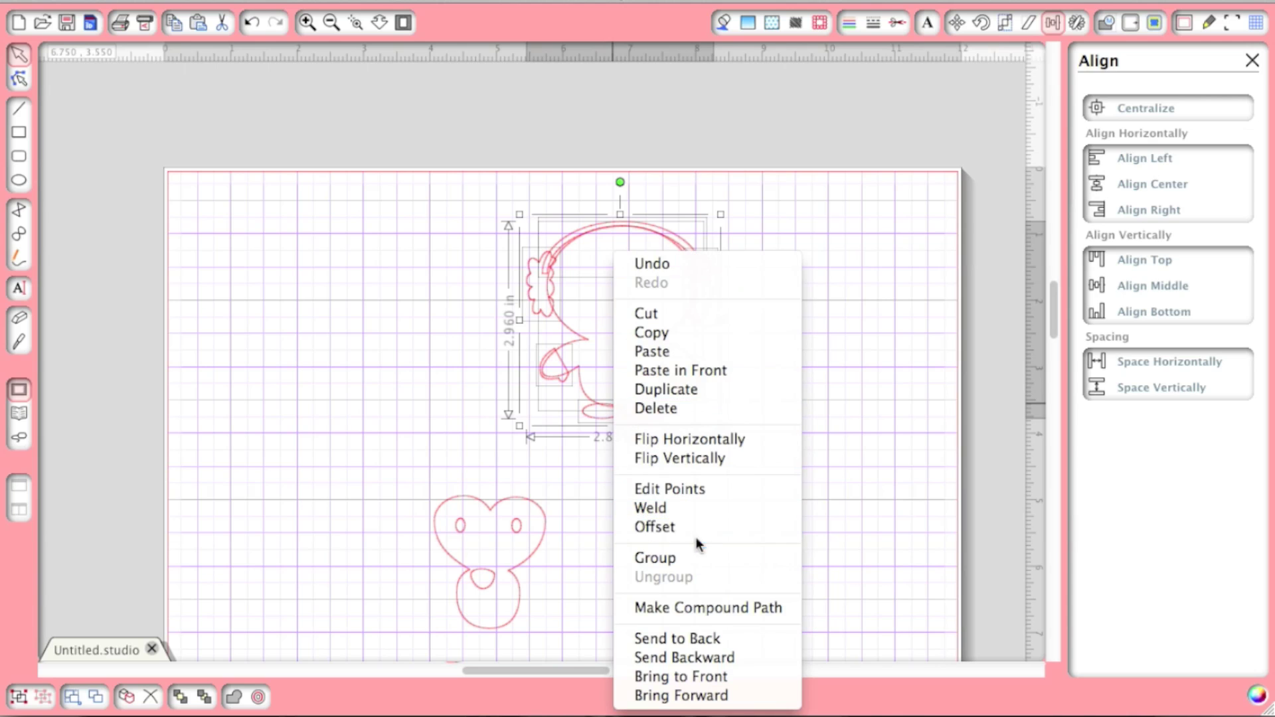
left_click(690, 561)
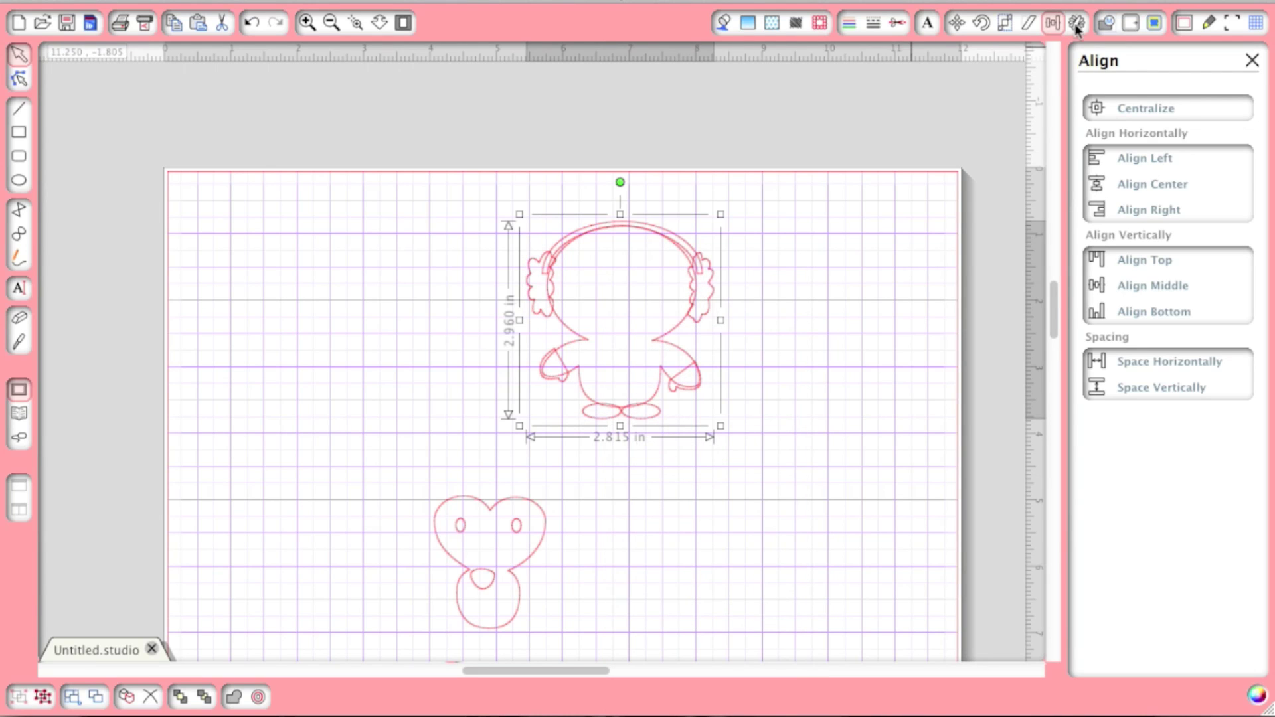
Step: Mark a trace area around the penguin and trace its outer edge
left_click(1154, 22)
left_click(1155, 101)
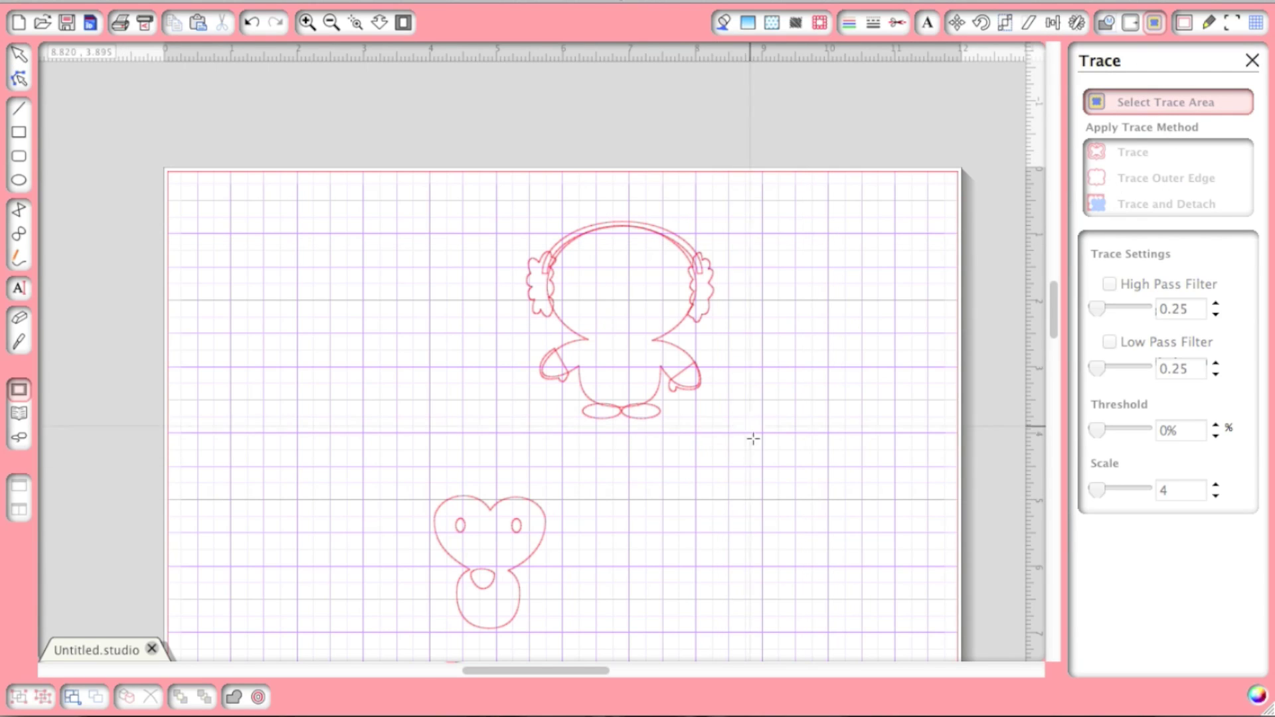
mouse_move(752, 441)
left_mouse_down()
mouse_move(476, 180)
mouse_move(495, 178)
left_mouse_up()
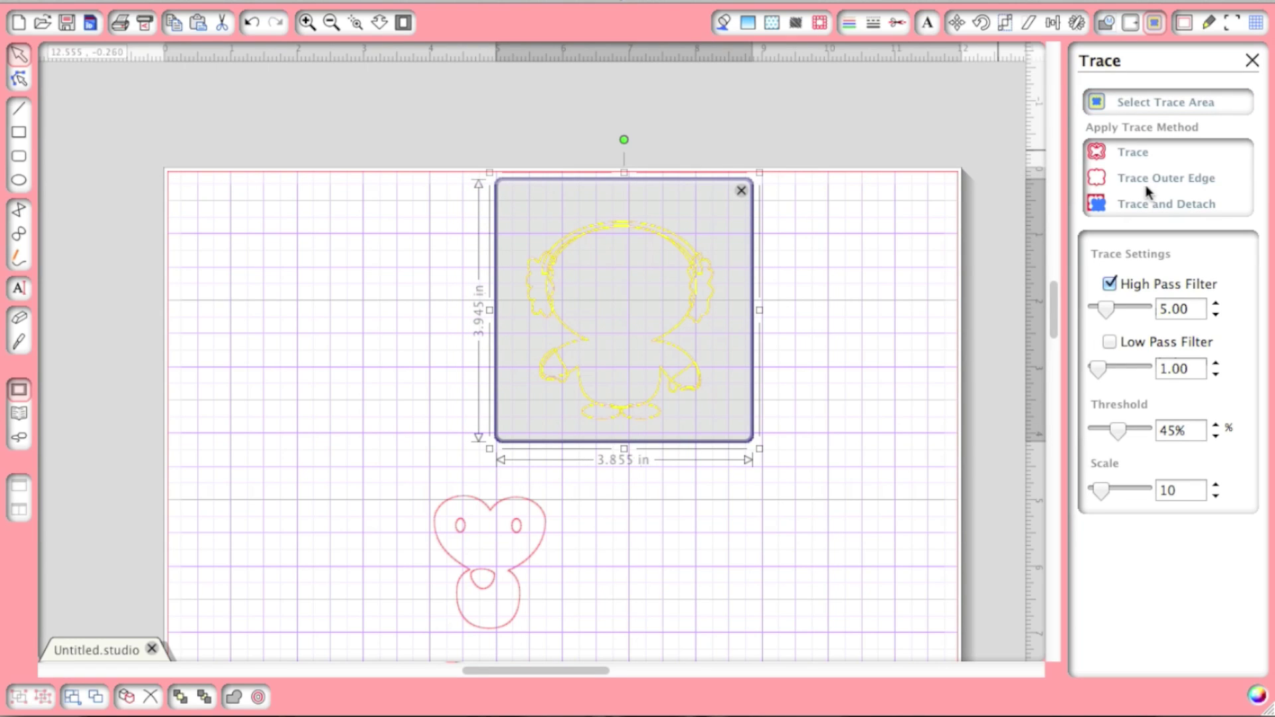
left_click(1146, 180)
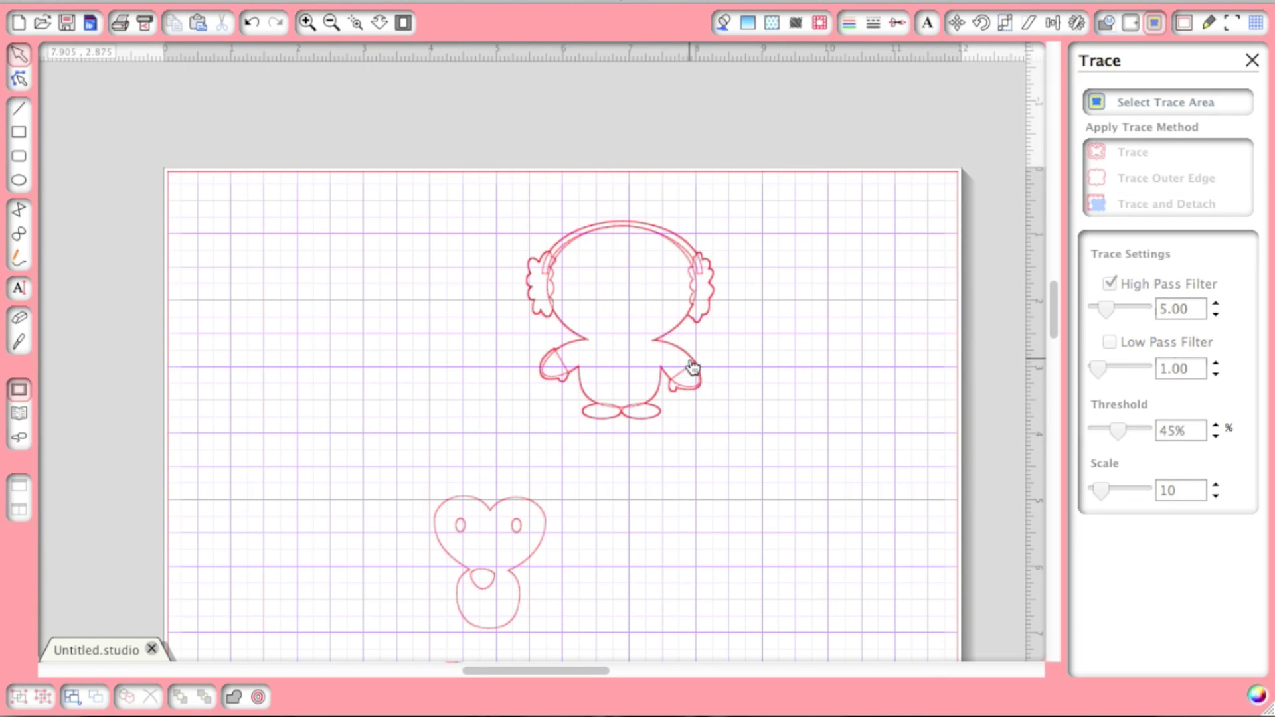
Step: Separate the traced silhouette from the original penguin and centre it near the mat's top
mouse_move(697, 387)
left_mouse_down()
mouse_move(907, 352)
mouse_move(927, 399)
mouse_move(939, 378)
left_mouse_up()
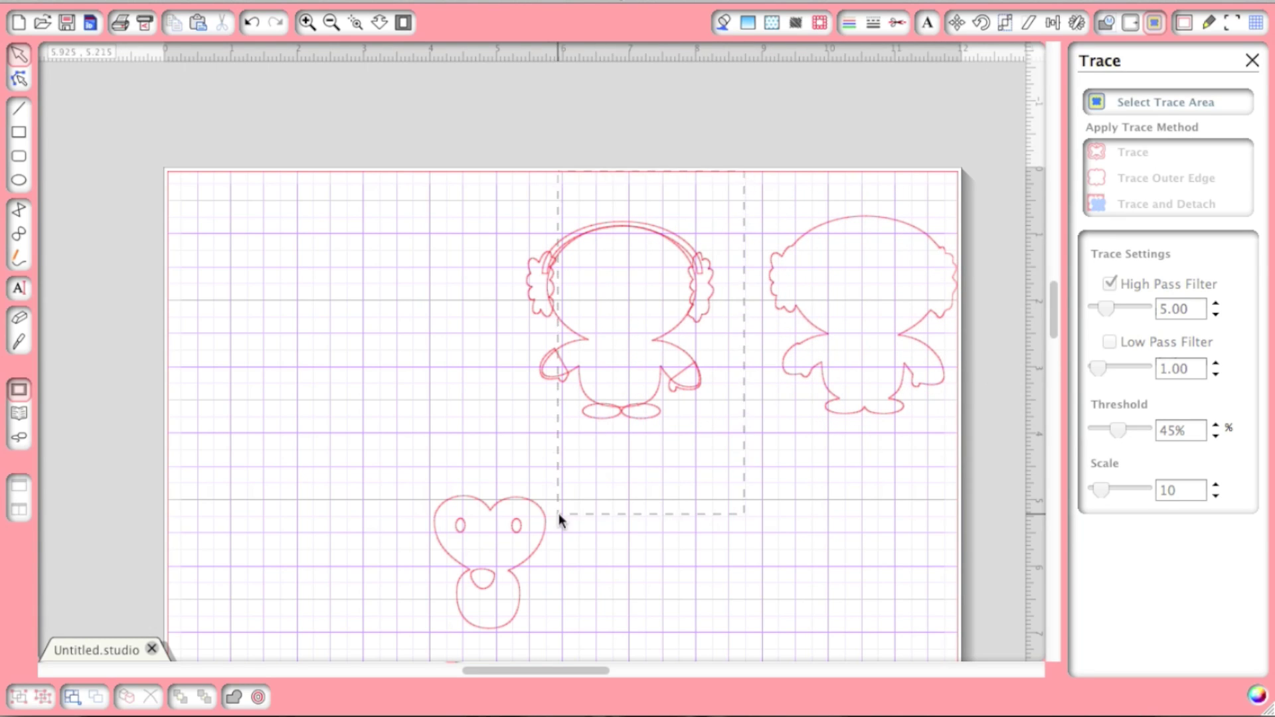
left_click_drag(575, 430, 233, 507)
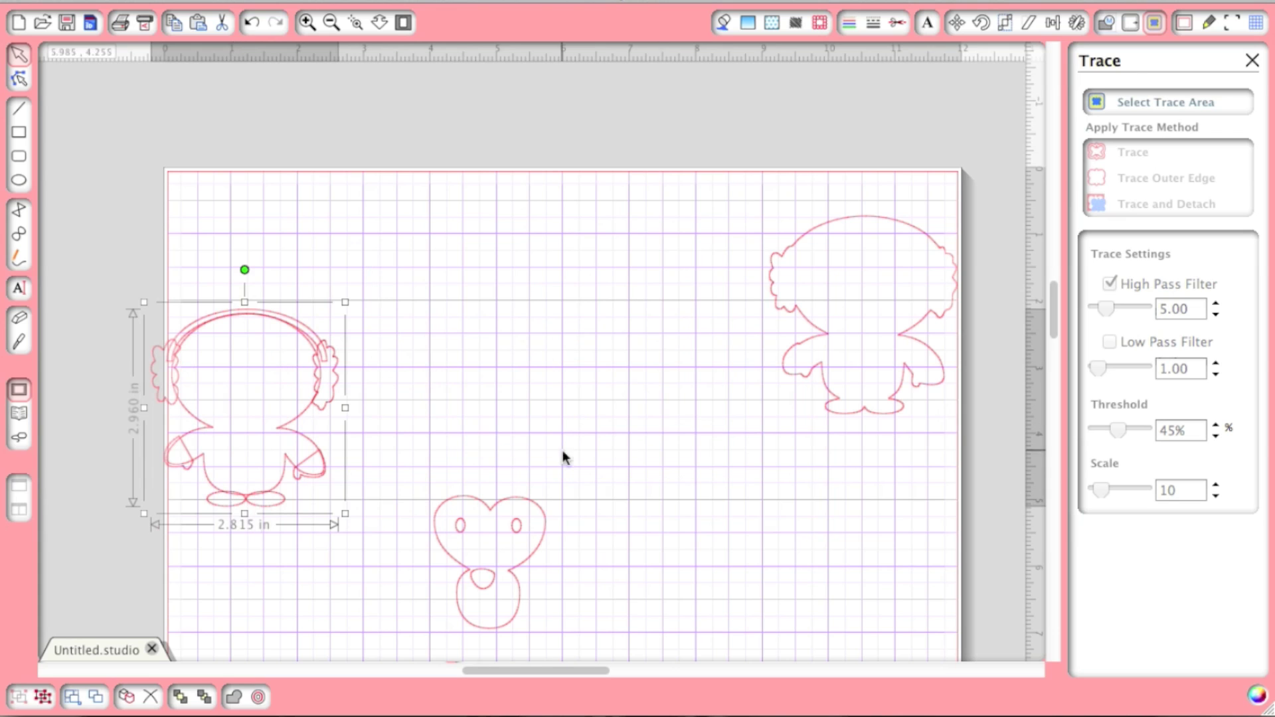
left_click(796, 361)
left_click_drag(799, 358, 595, 353)
left_click(731, 319)
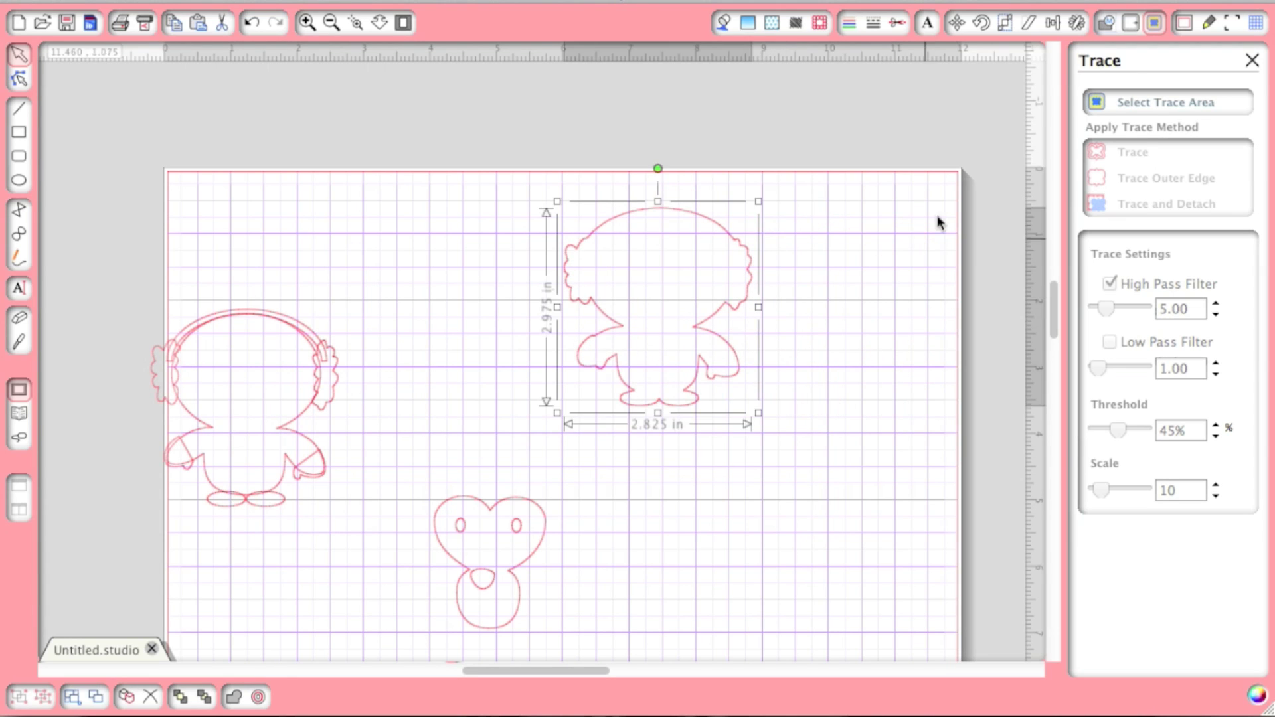
Step: Give the silhouette a rounded 0.135 in offset, then move the original penguin top left
left_click(1132, 24)
left_click(1134, 108)
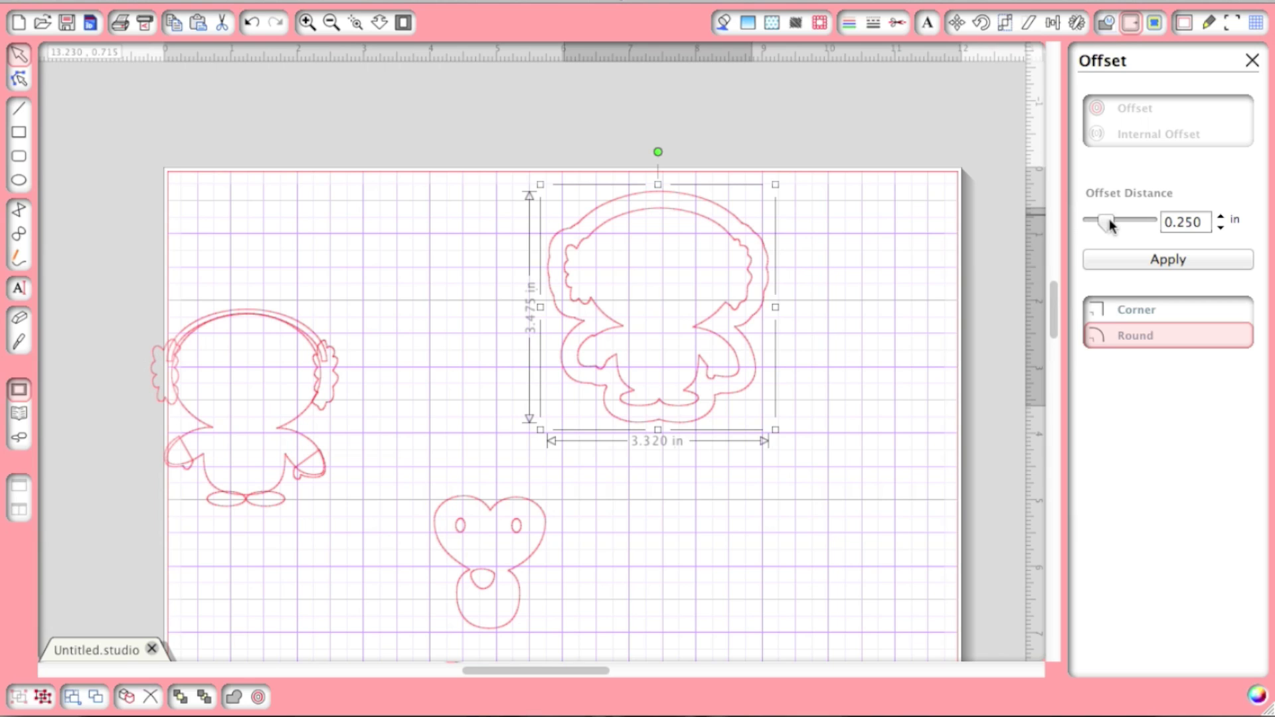
left_click_drag(1112, 225, 1107, 227)
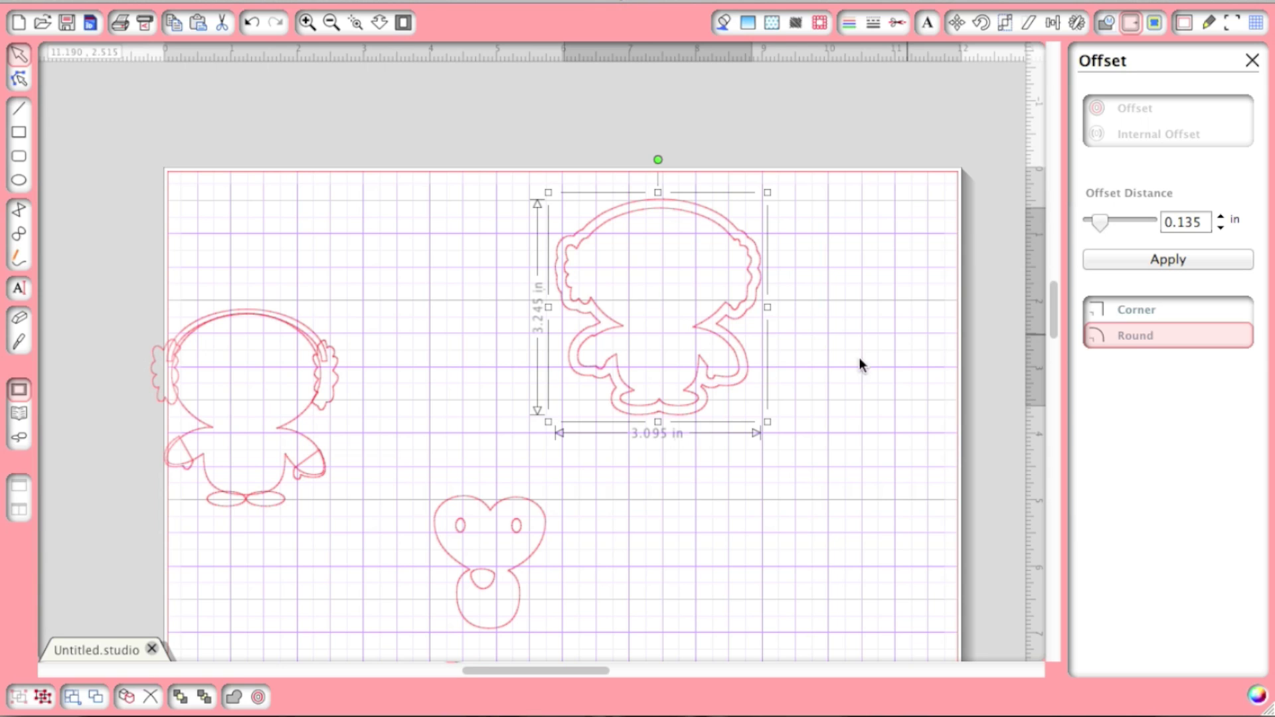
left_click(706, 531)
left_click_drag(324, 376, 399, 239)
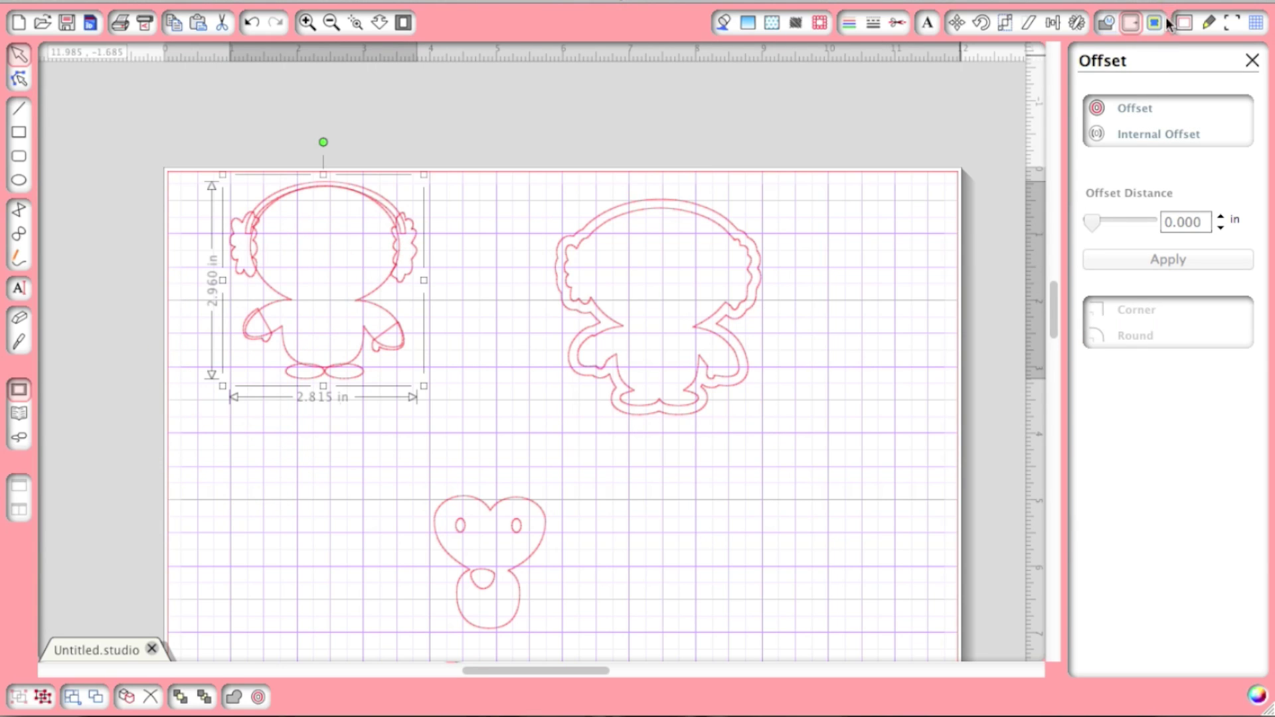
left_click(1129, 108)
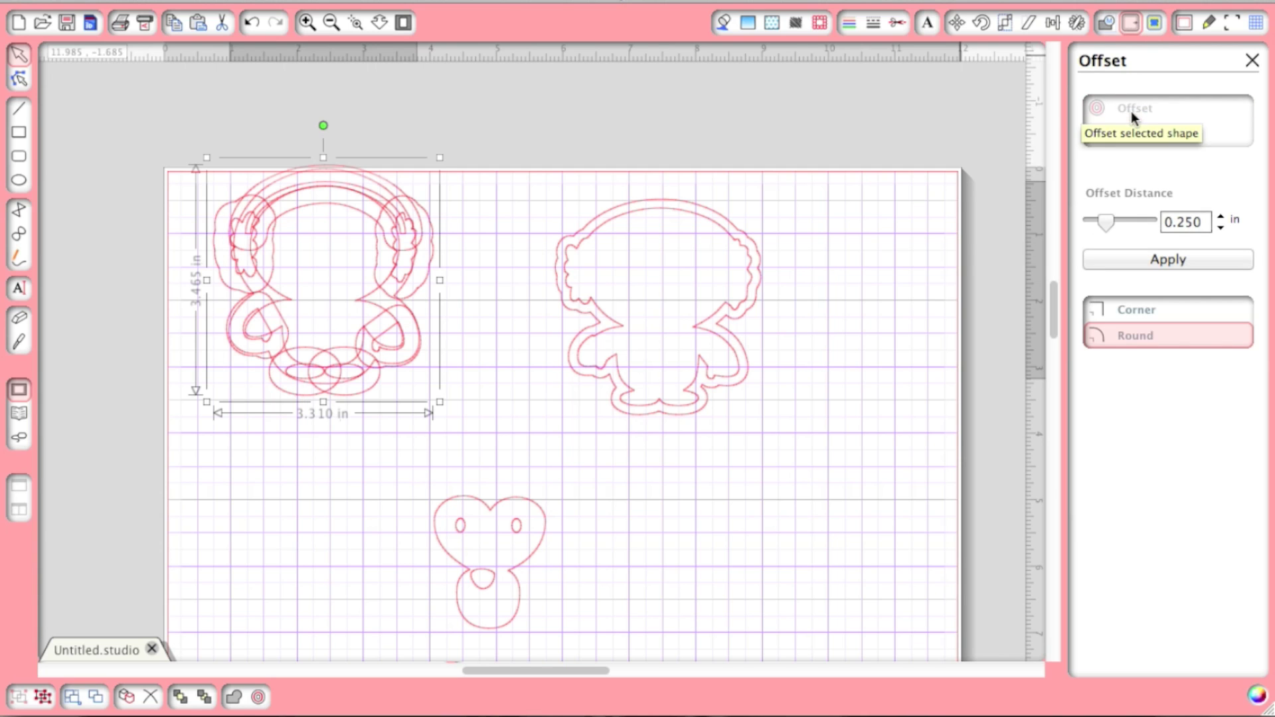
left_click(329, 359)
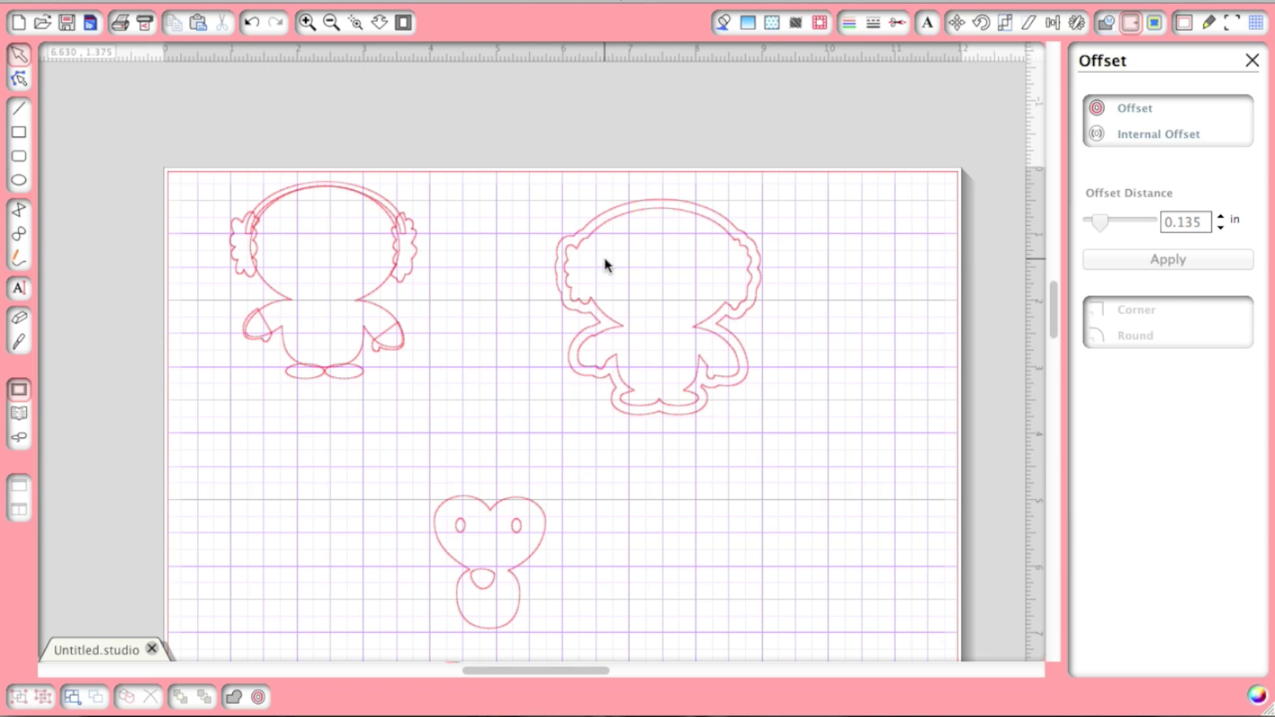
mouse_move(730, 714)
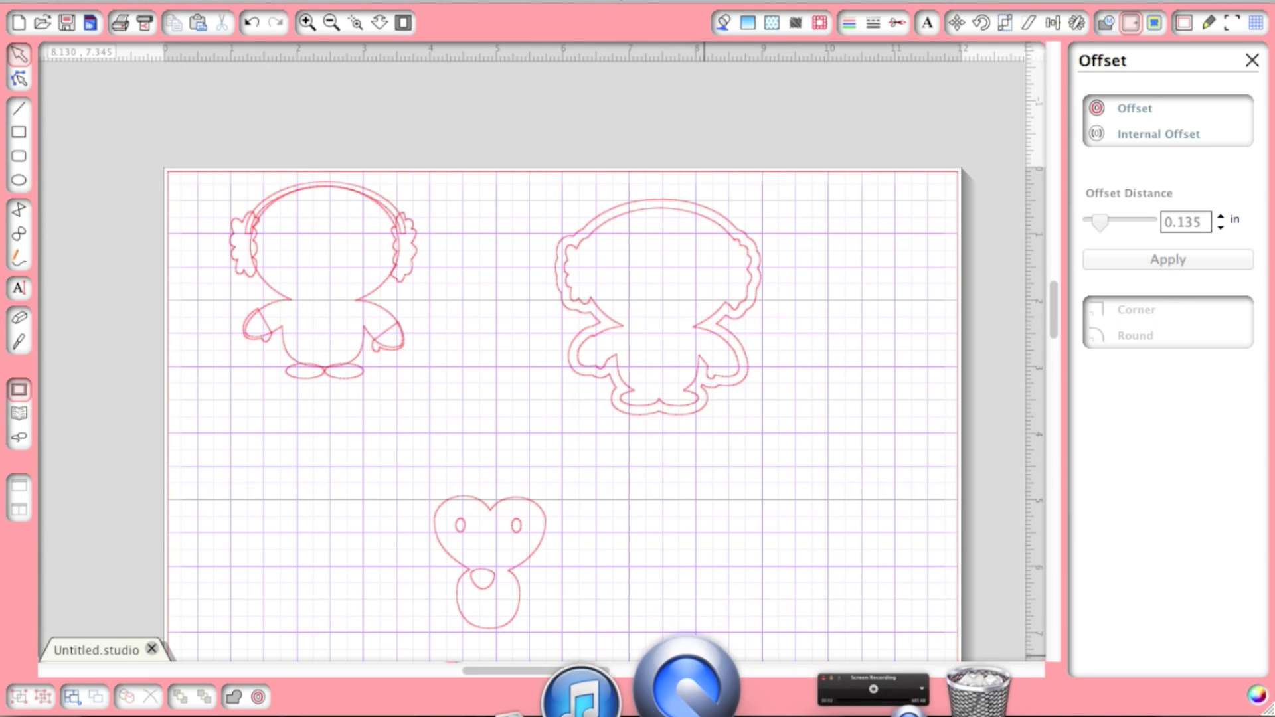